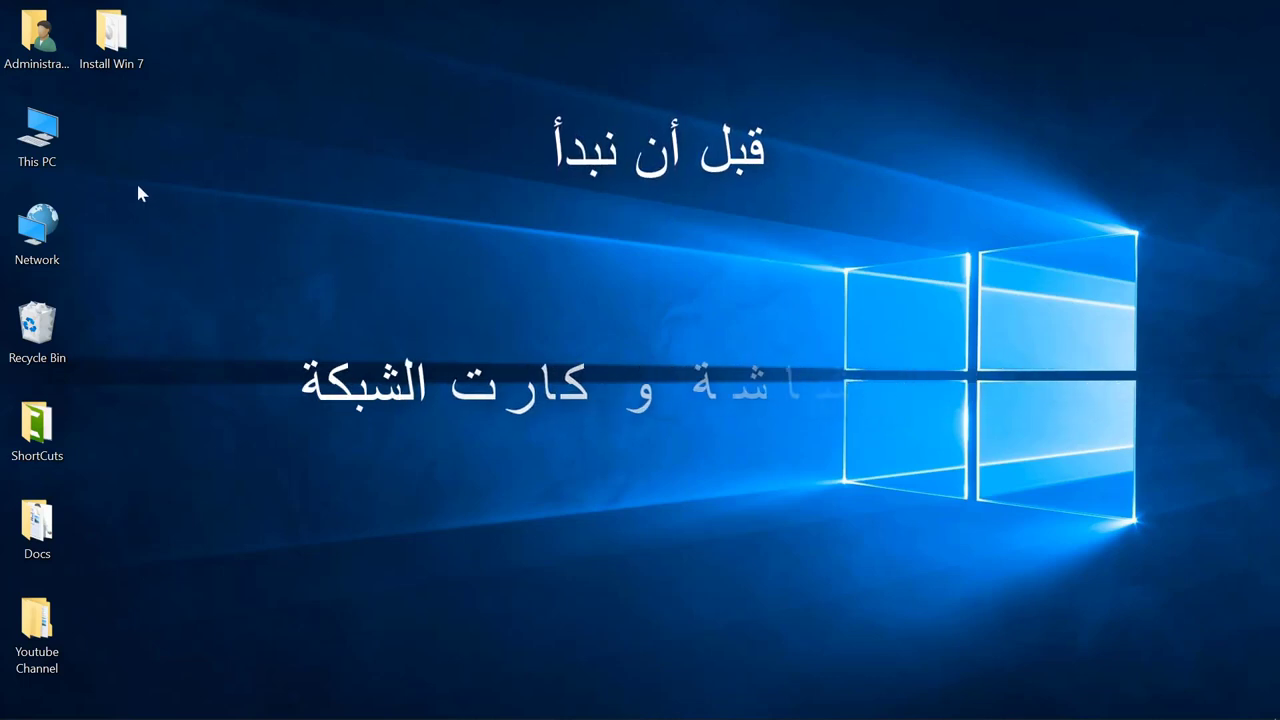
- Open Device Manager from the computer's system properties and check which graphics card is listed under Display adapters
right_click(54, 140)
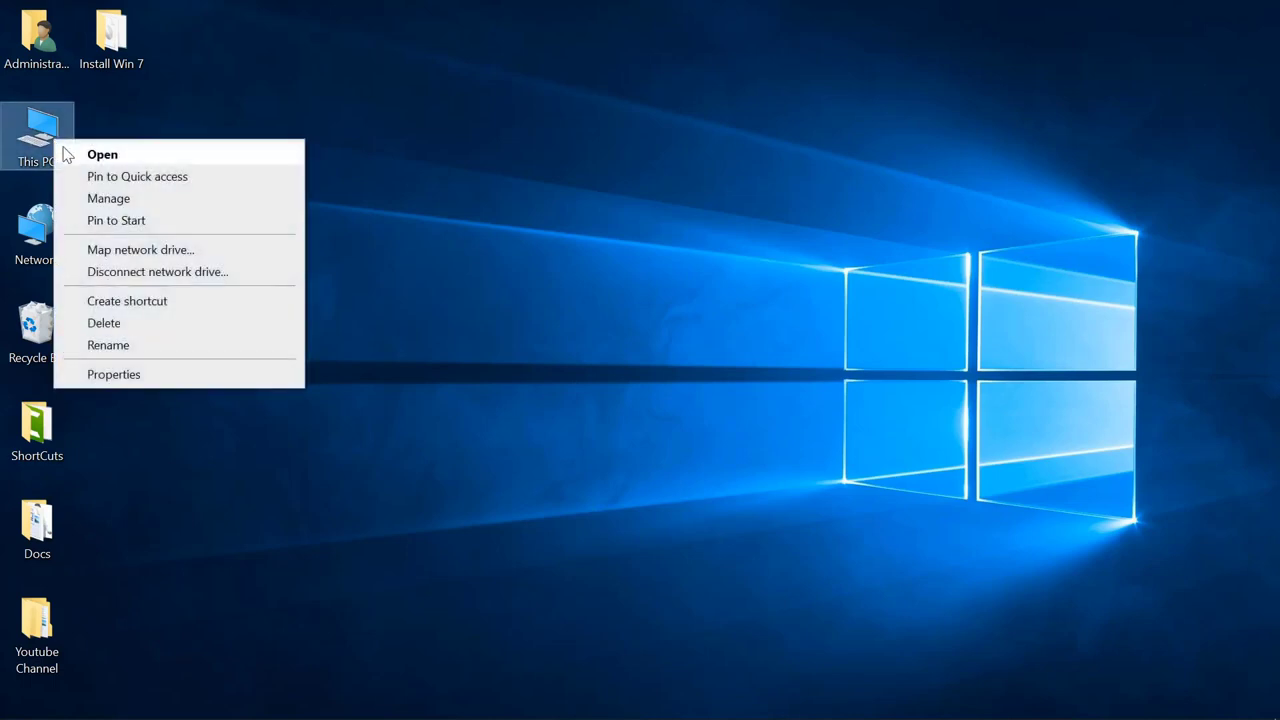
left_click(194, 381)
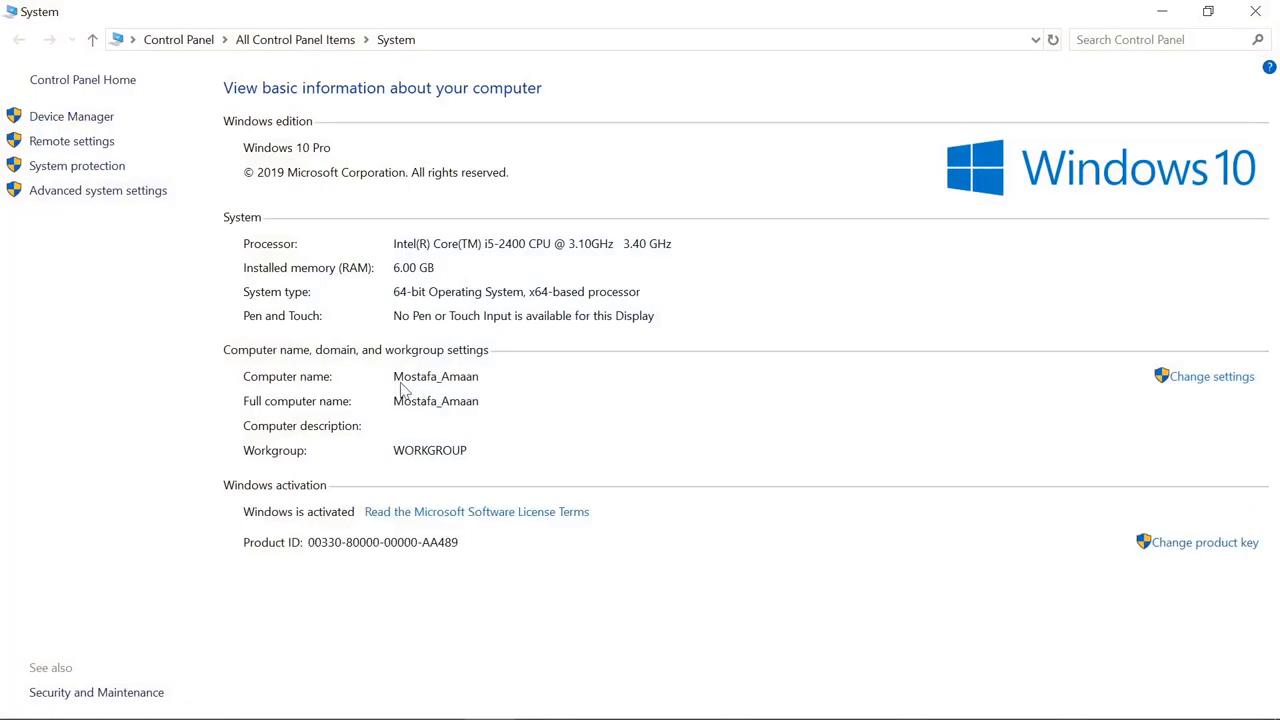
left_click(89, 118)
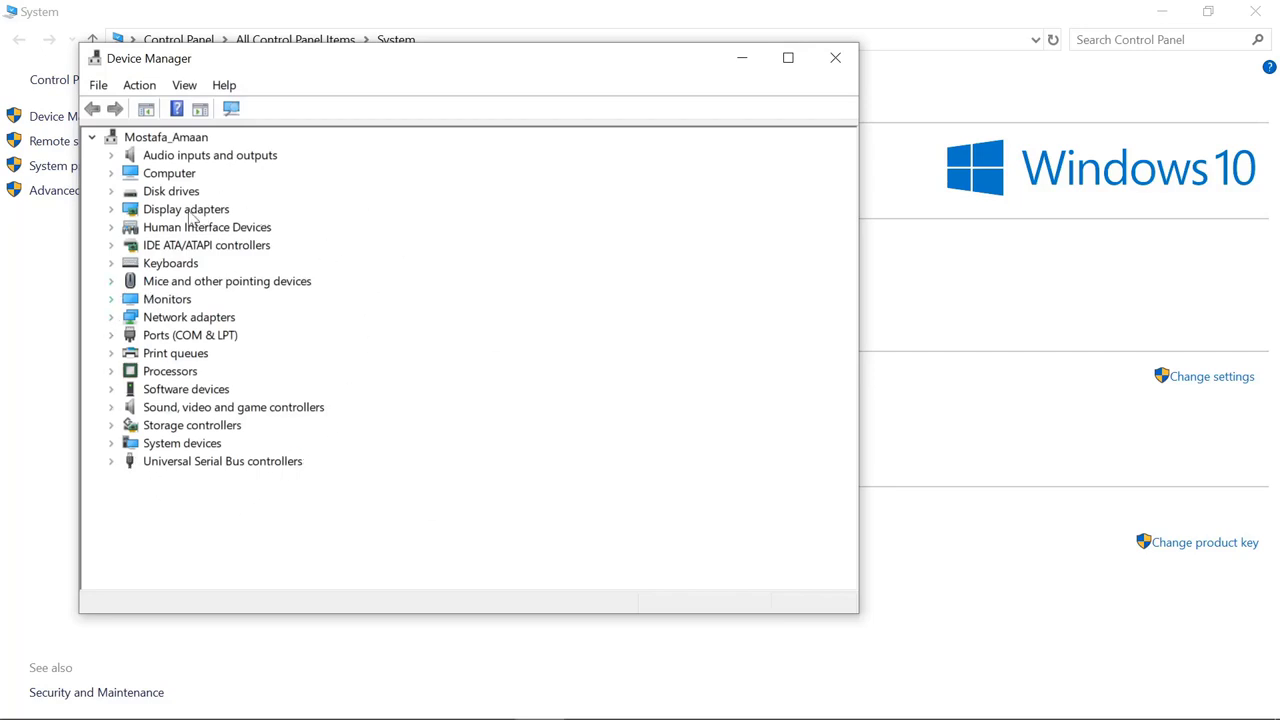
left_click(112, 210)
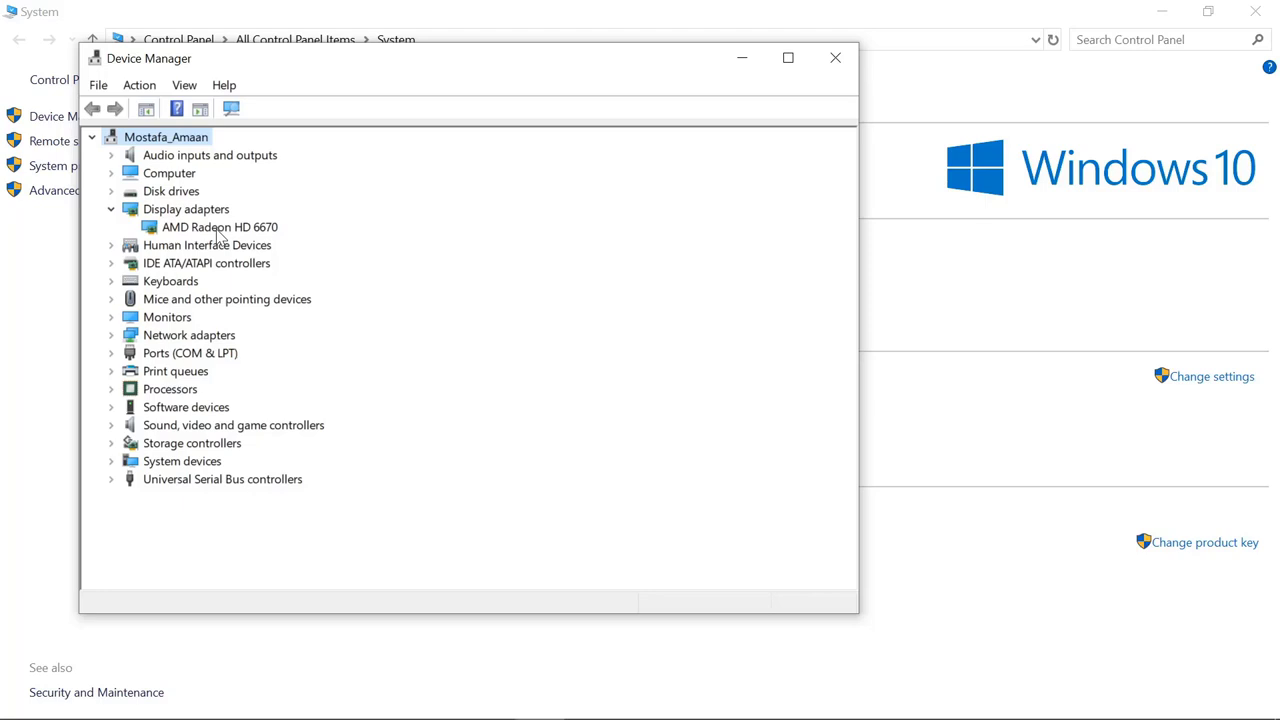
left_click(111, 210)
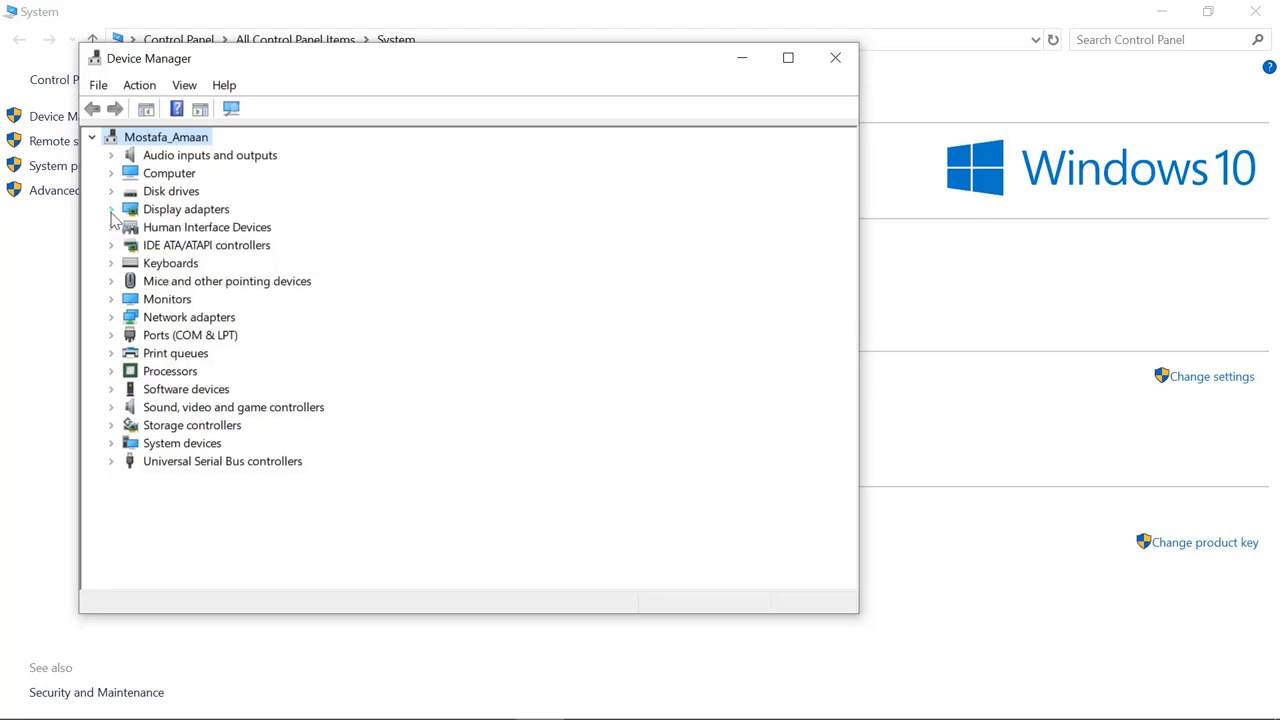
- Check which Ethernet controller is listed under Network adapters, and close Device Manager and the System window
left_click(111, 318)
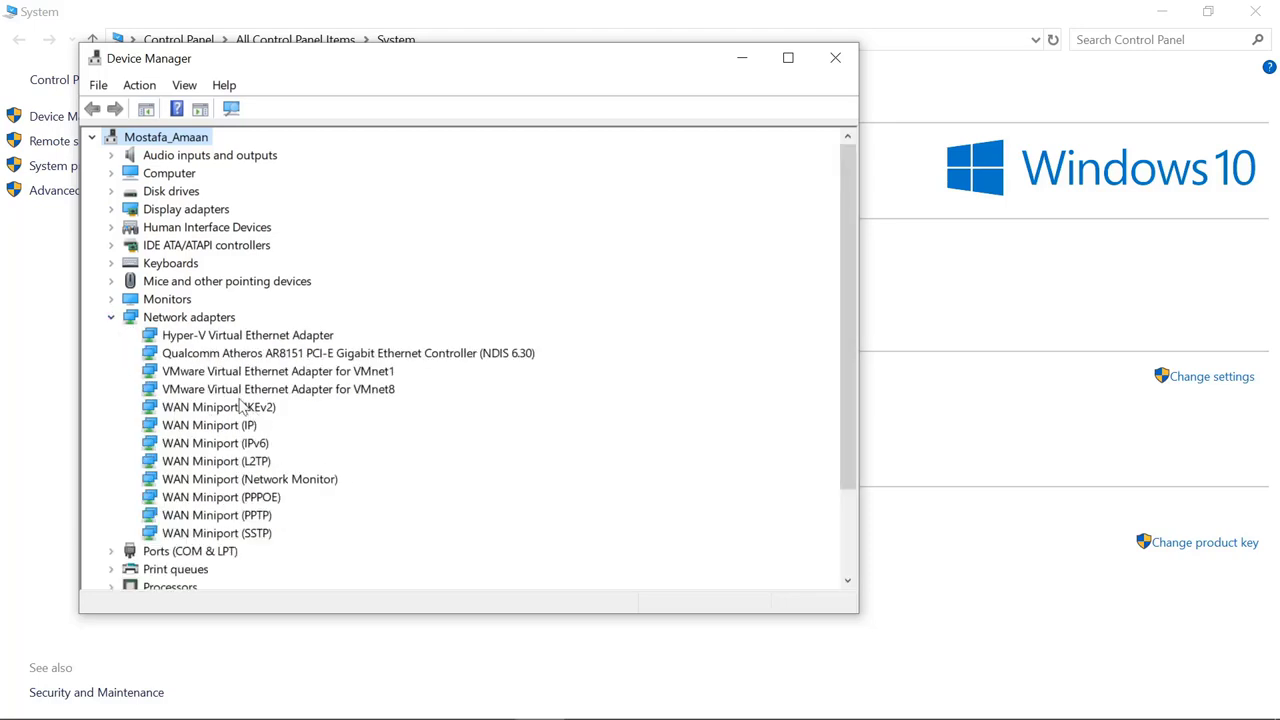
left_click(214, 358)
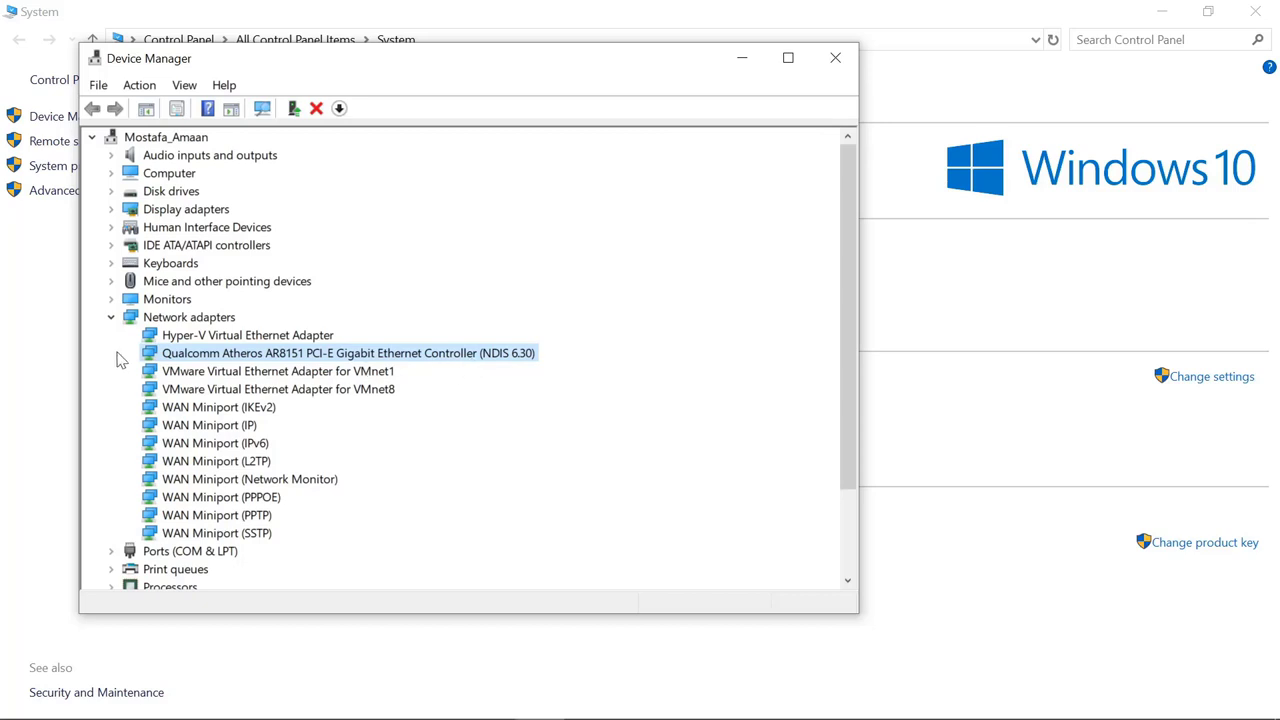
left_click(111, 318)
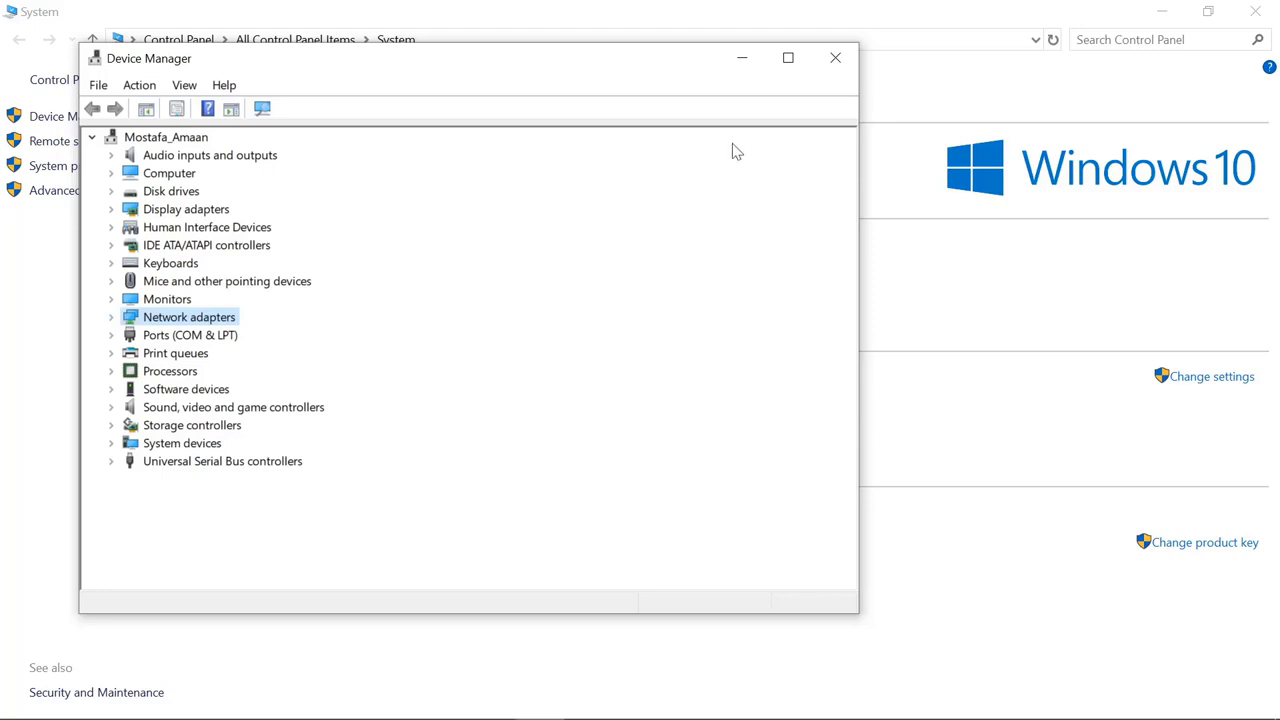
left_click(838, 68)
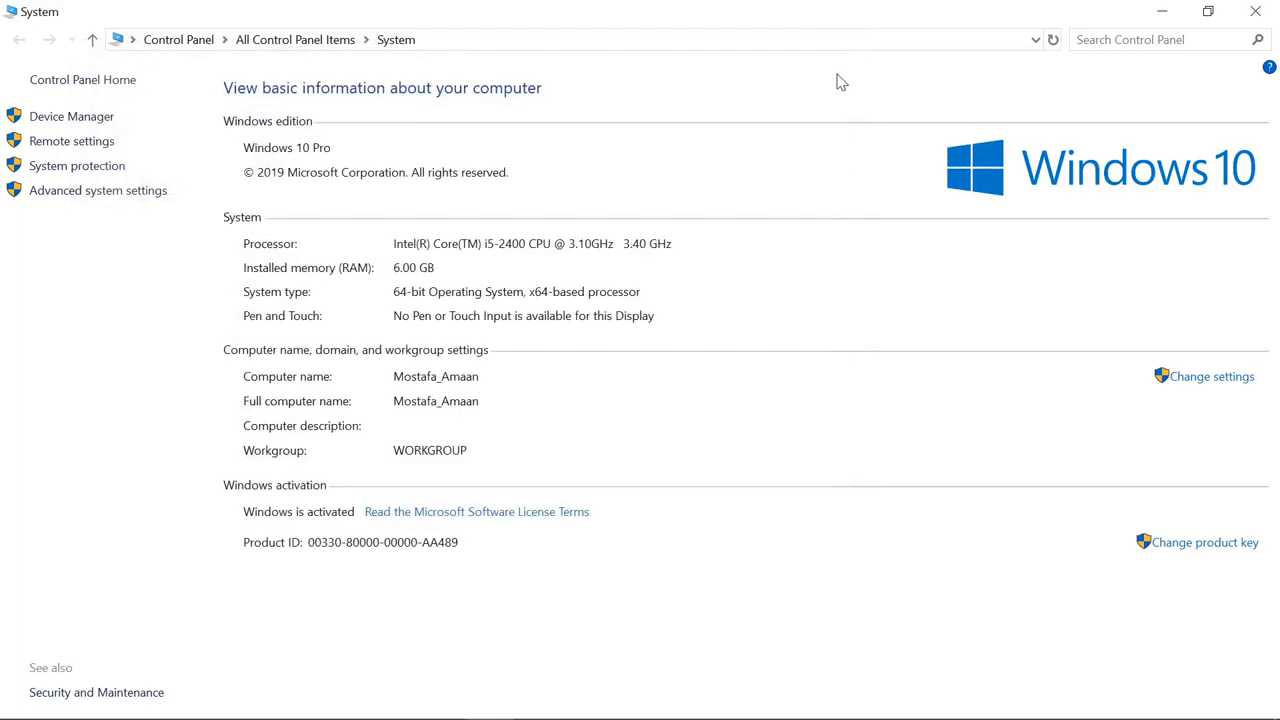
left_click(1255, 11)
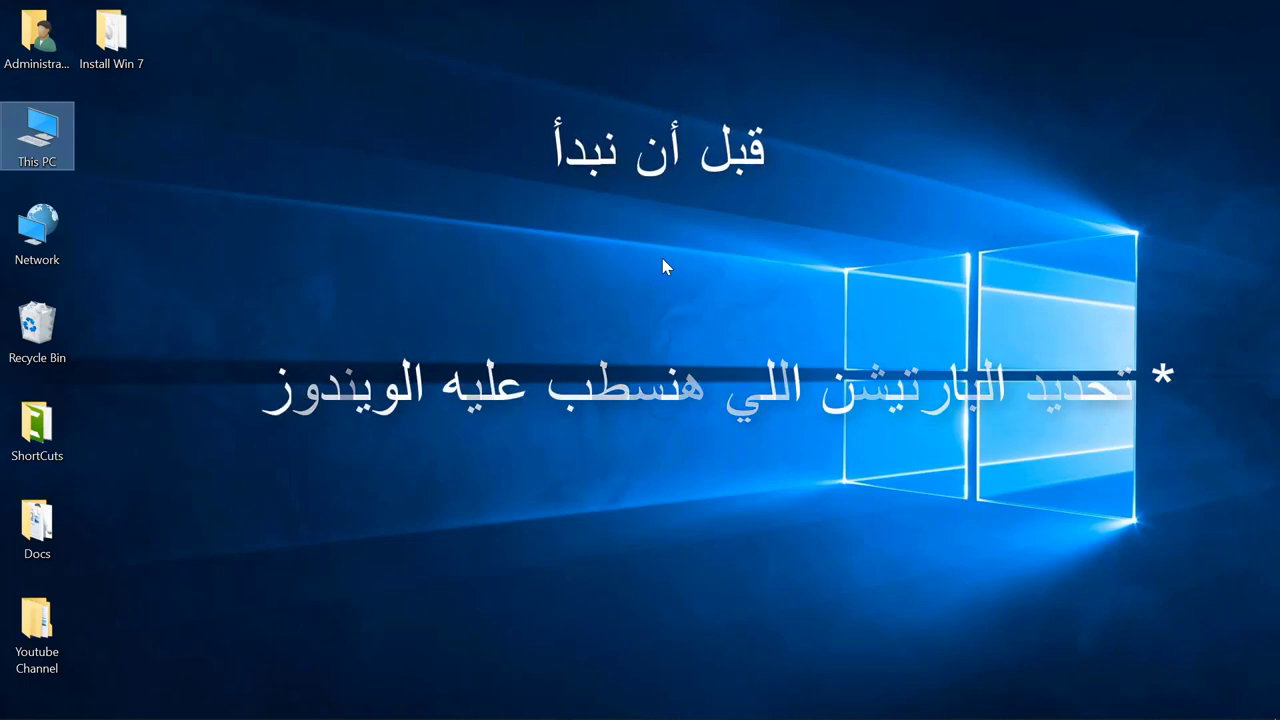
- Rename the C: drive in This PC as Sys, granting administrator permission, and minimize the window
double_click(40, 135)
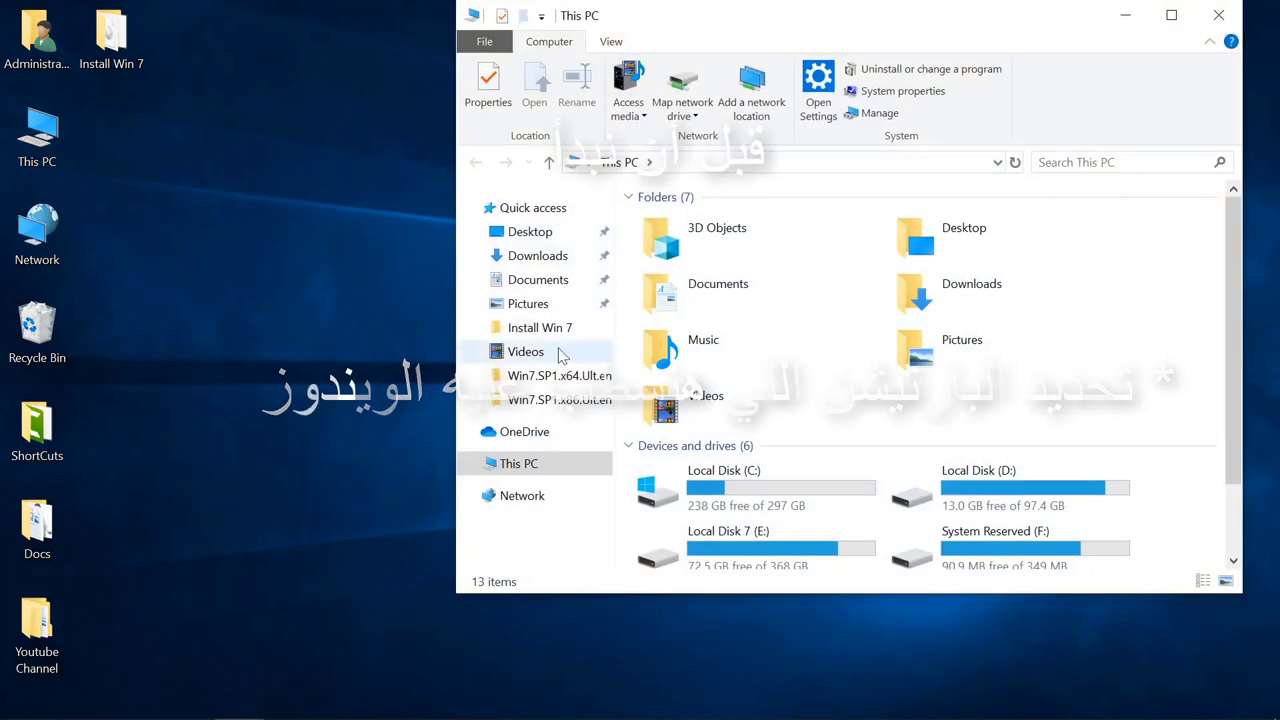
left_click(1171, 15)
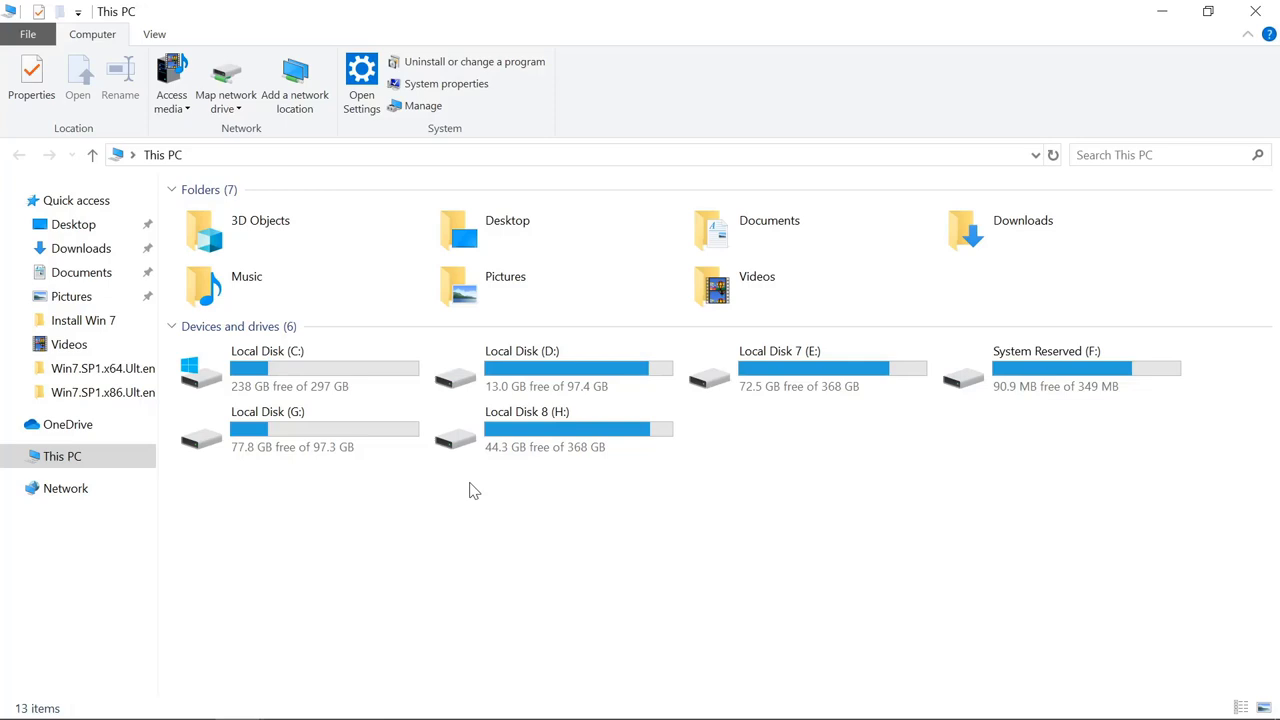
left_click(247, 375)
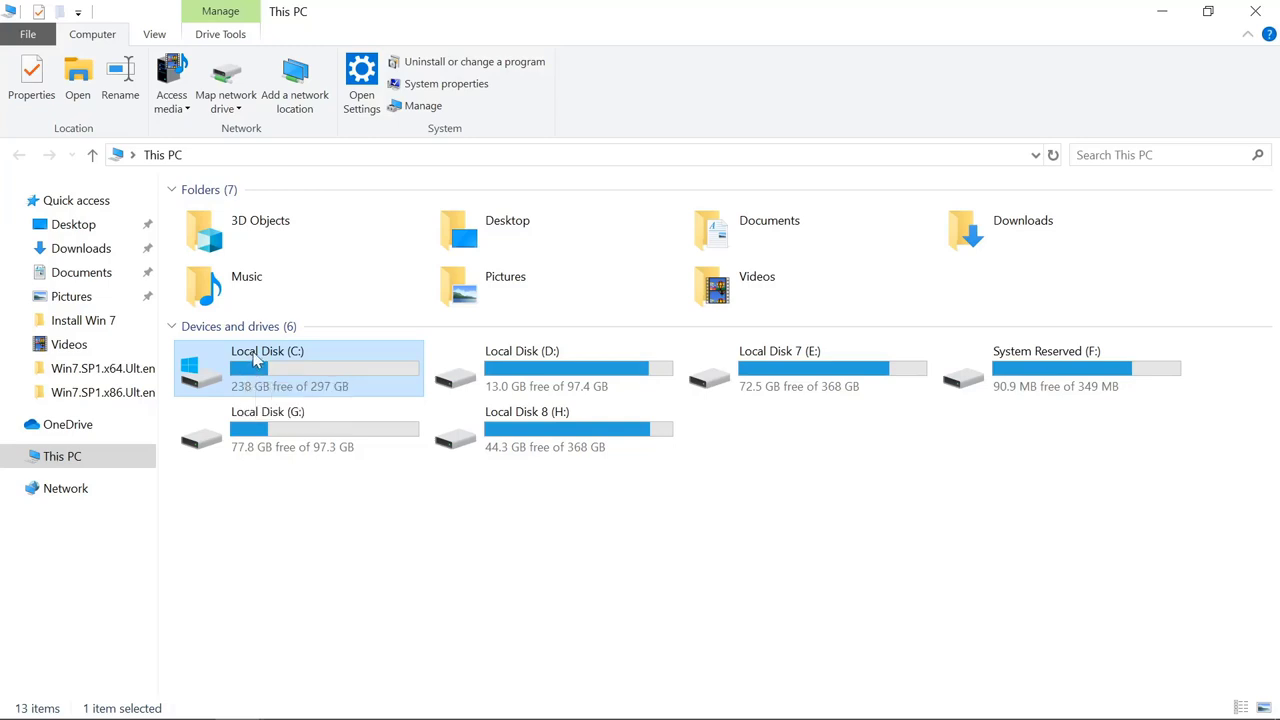
right_click(253, 351)
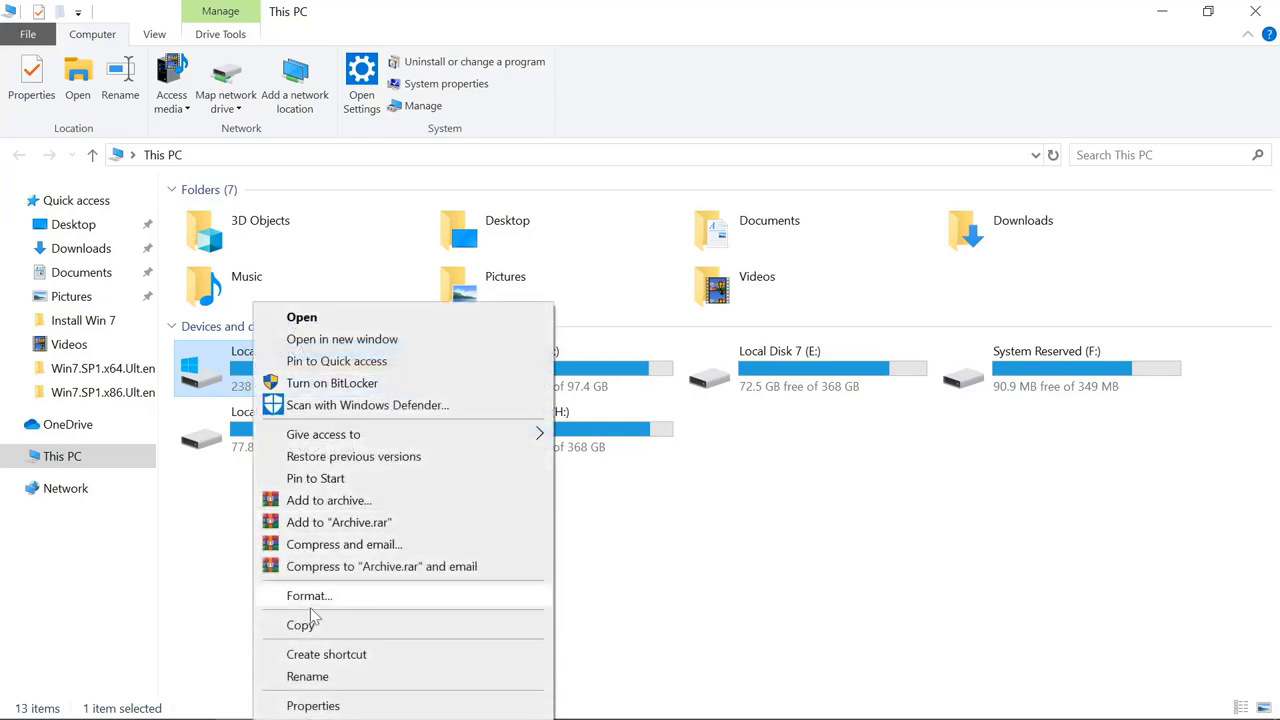
left_click(318, 676)
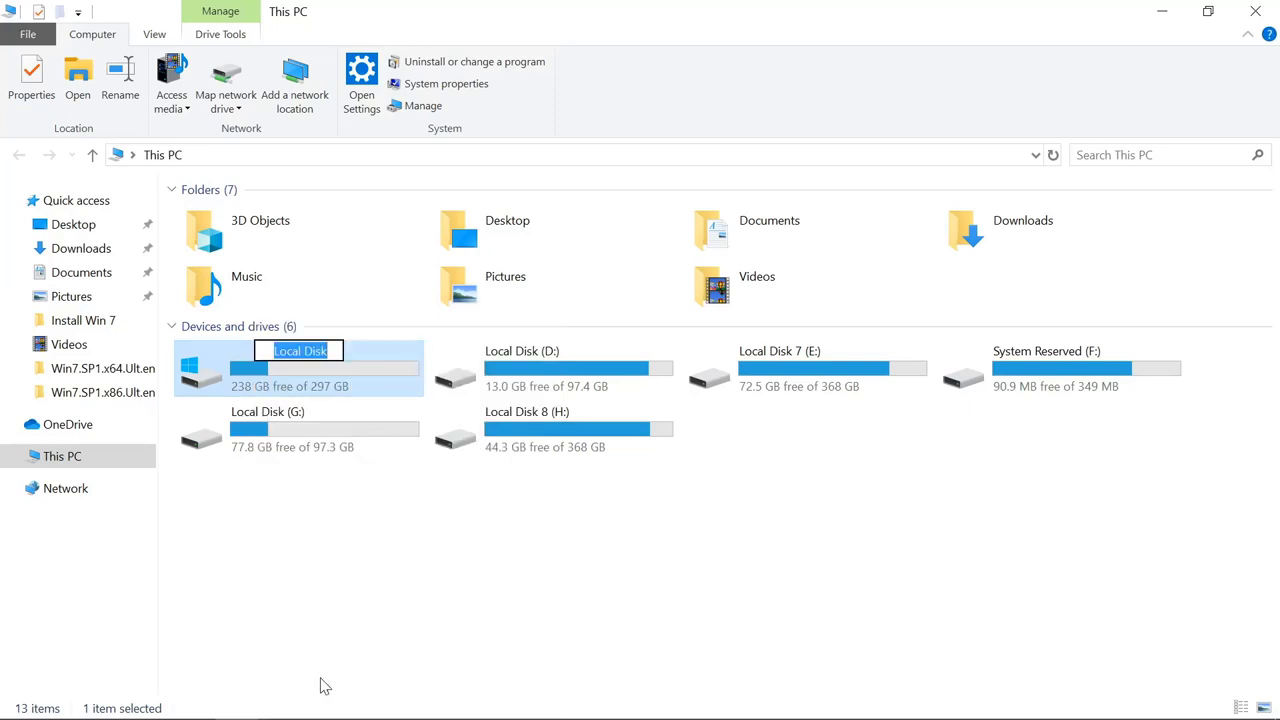
type("Sys")
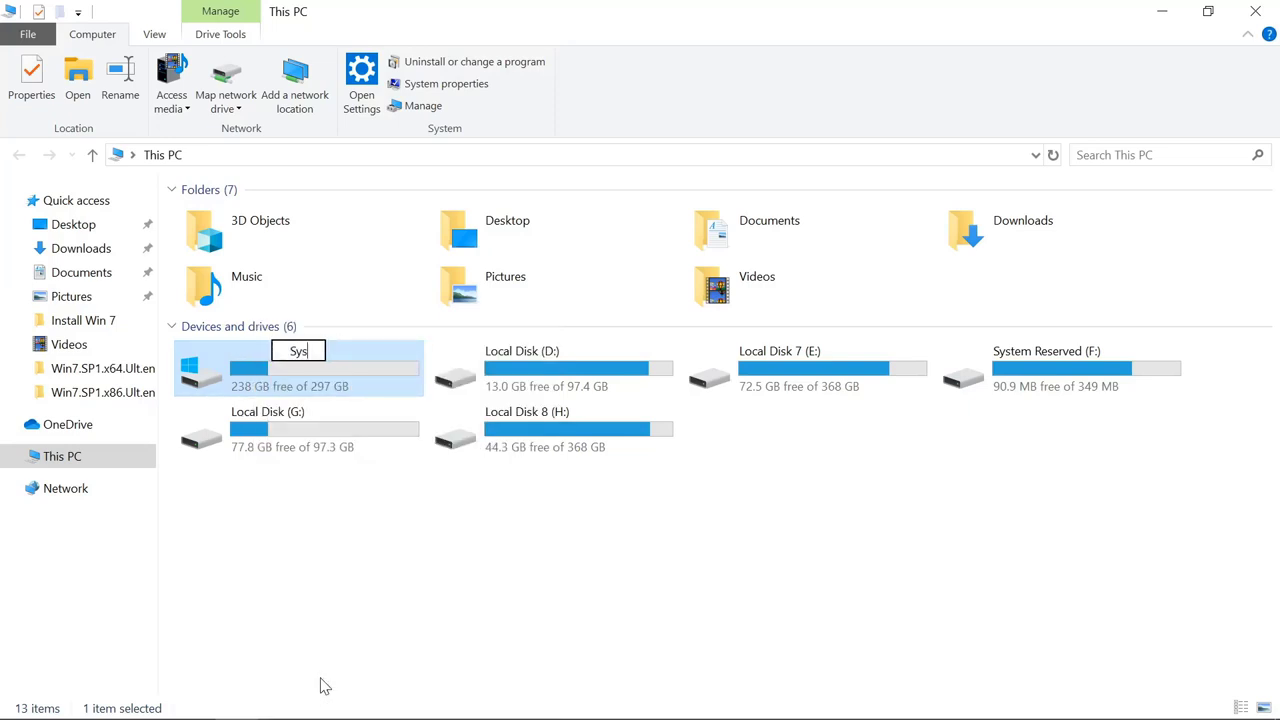
key("Return")
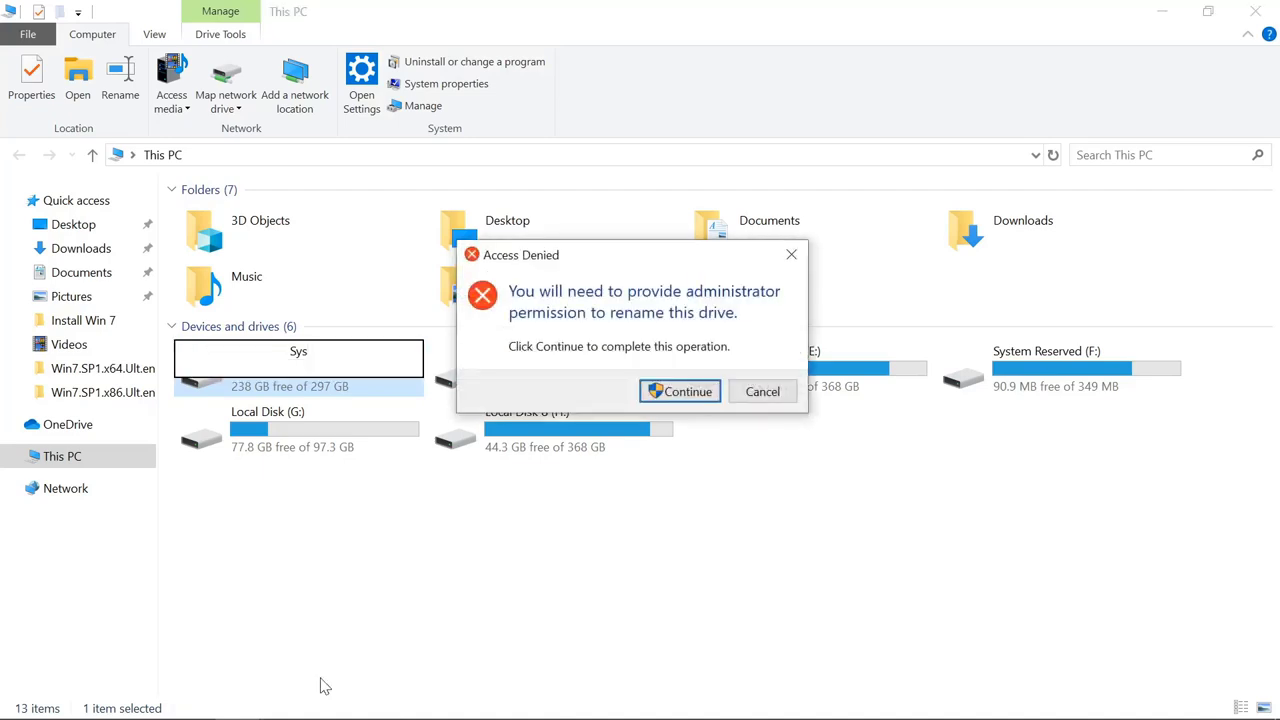
left_click(680, 395)
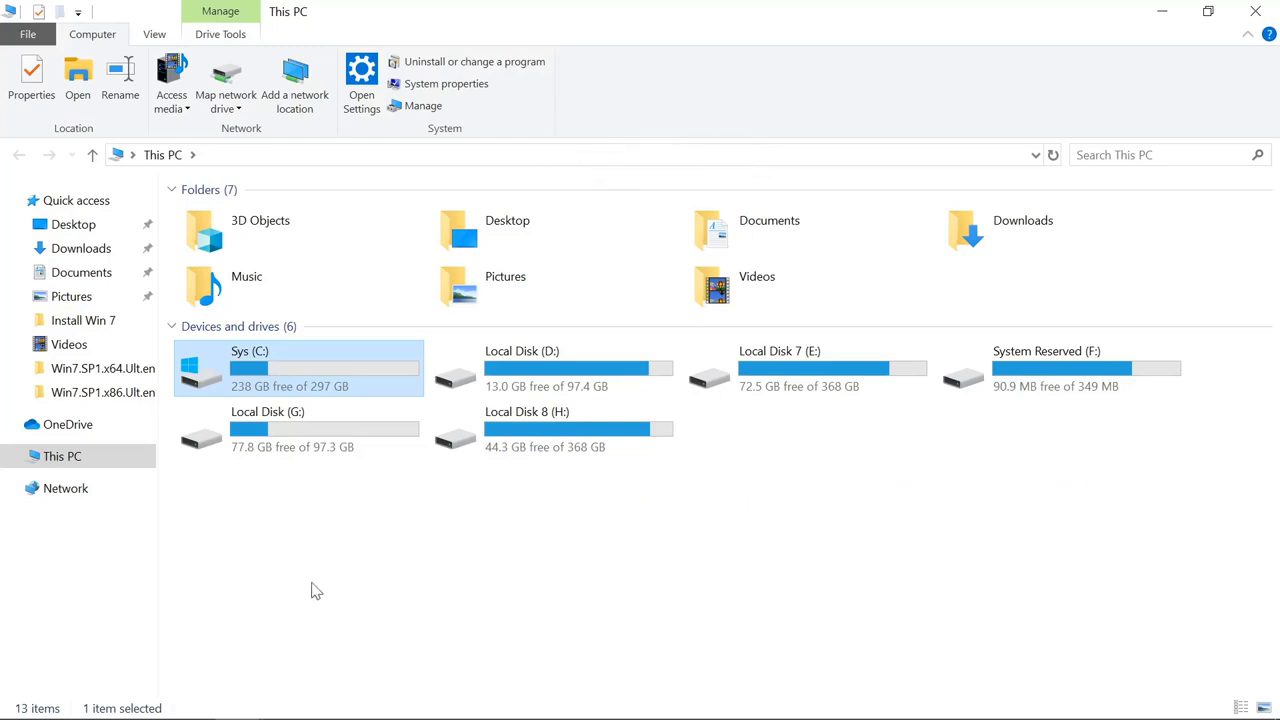
left_click(1163, 12)
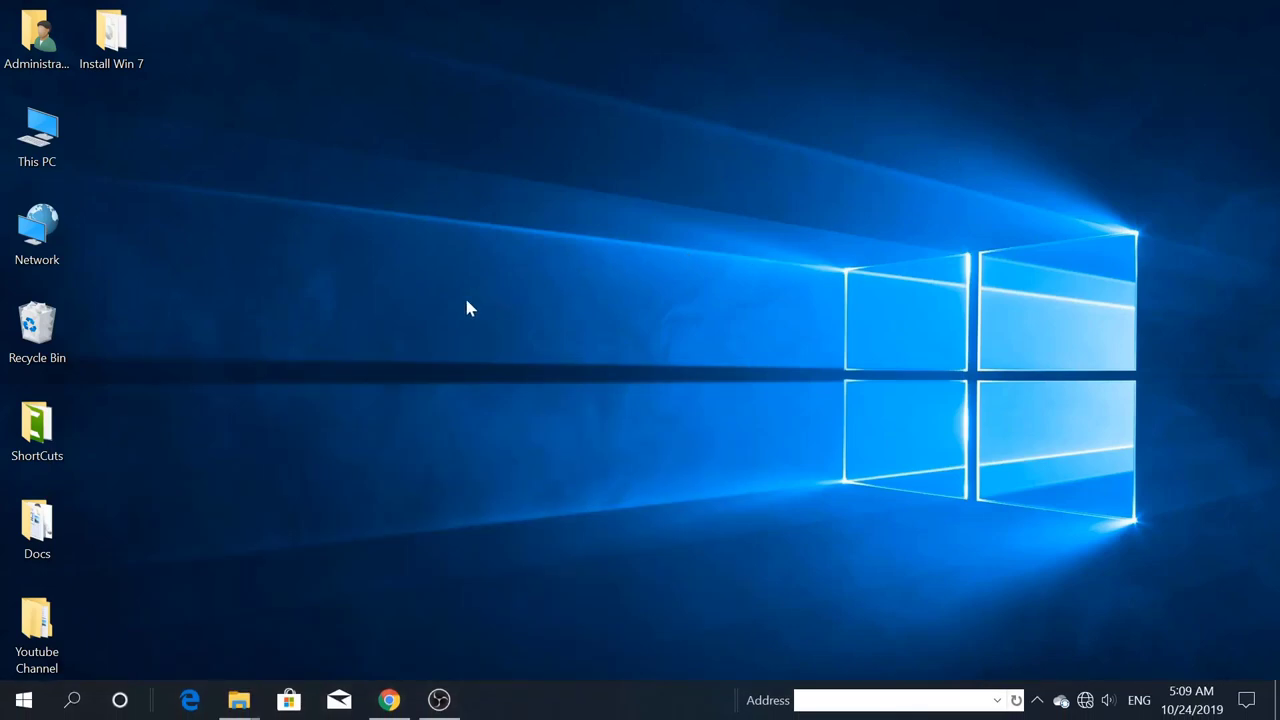
- Search for Control Panel and open Disk Management through Administrative Tools and Computer Management
left_click(72, 700)
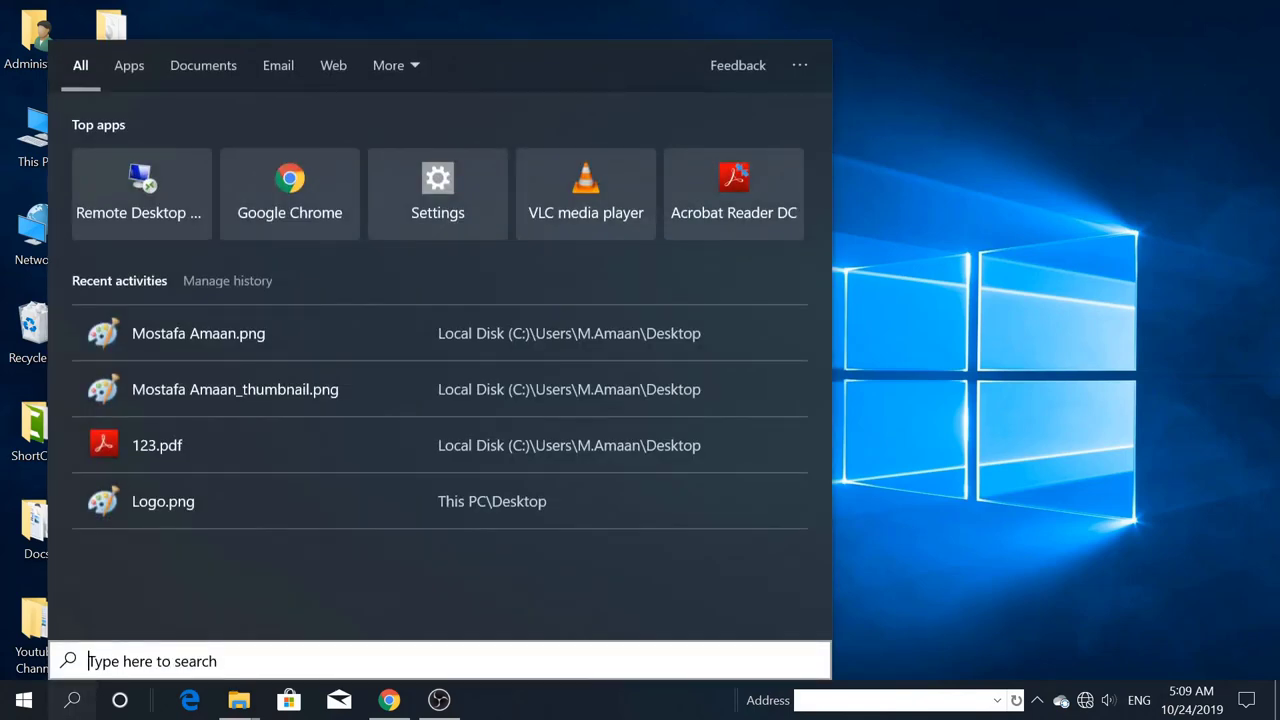
type("con")
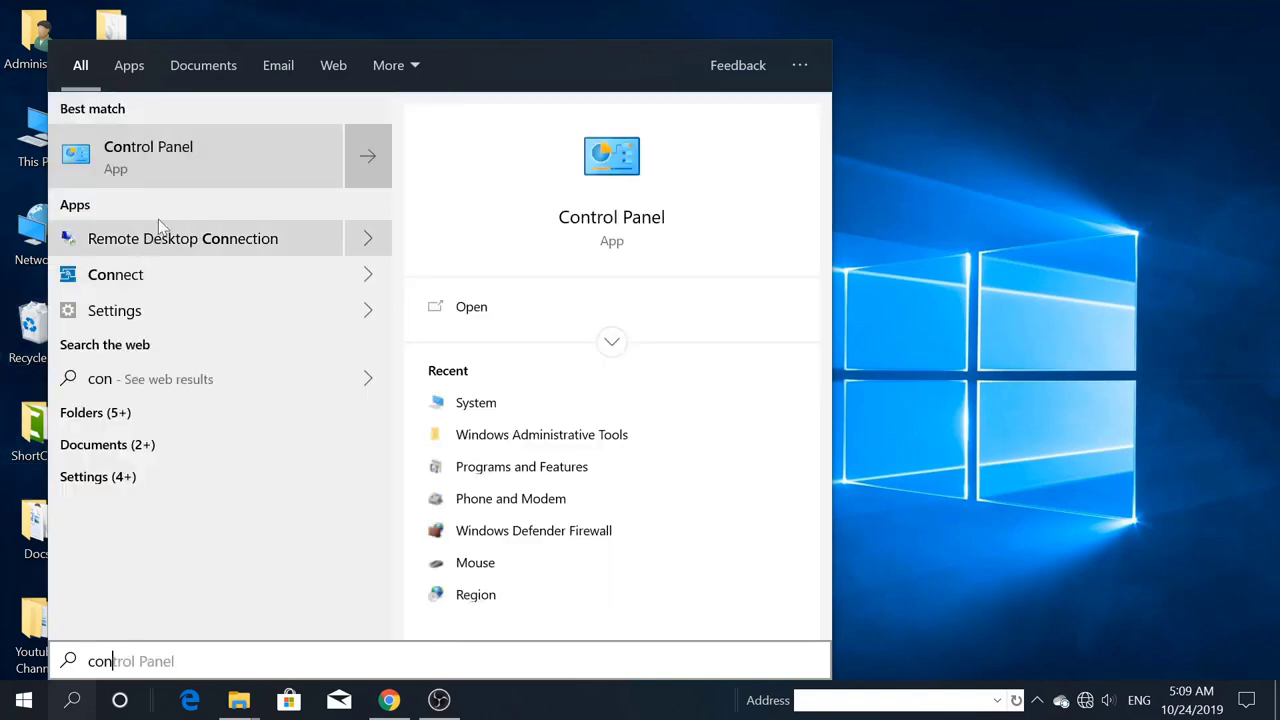
left_click(167, 163)
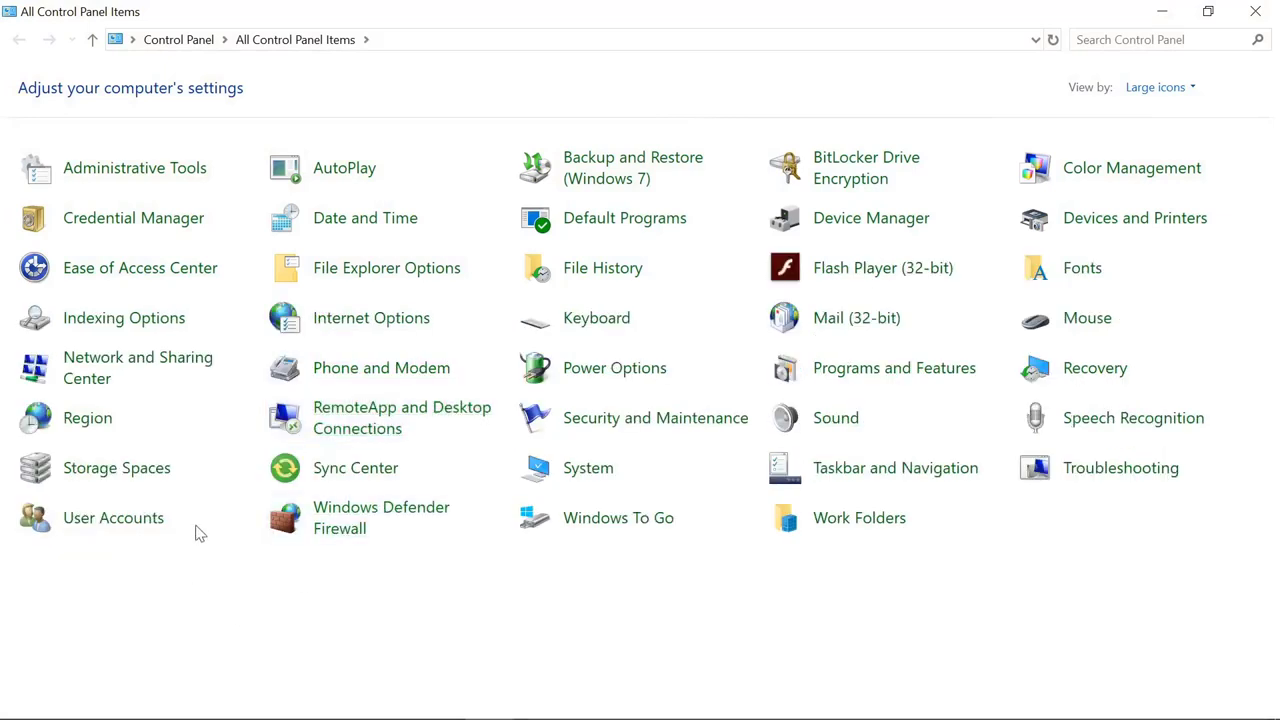
left_click(152, 178)
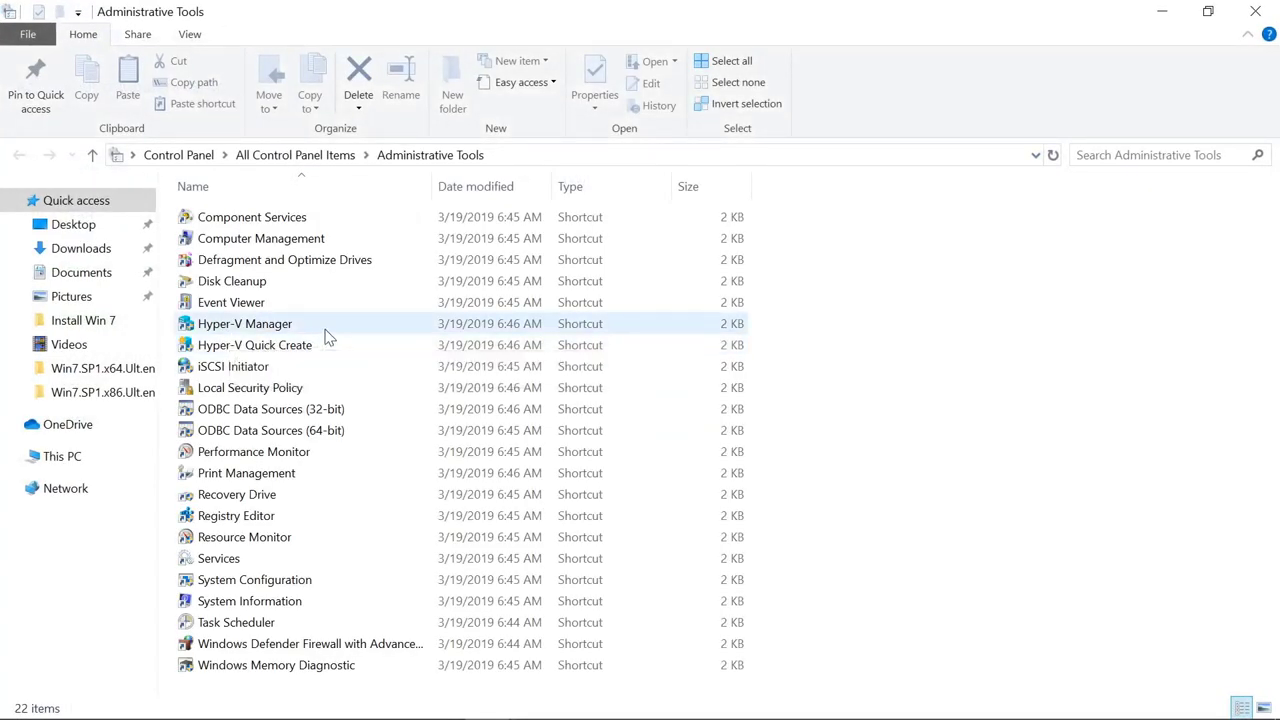
double_click(299, 246)
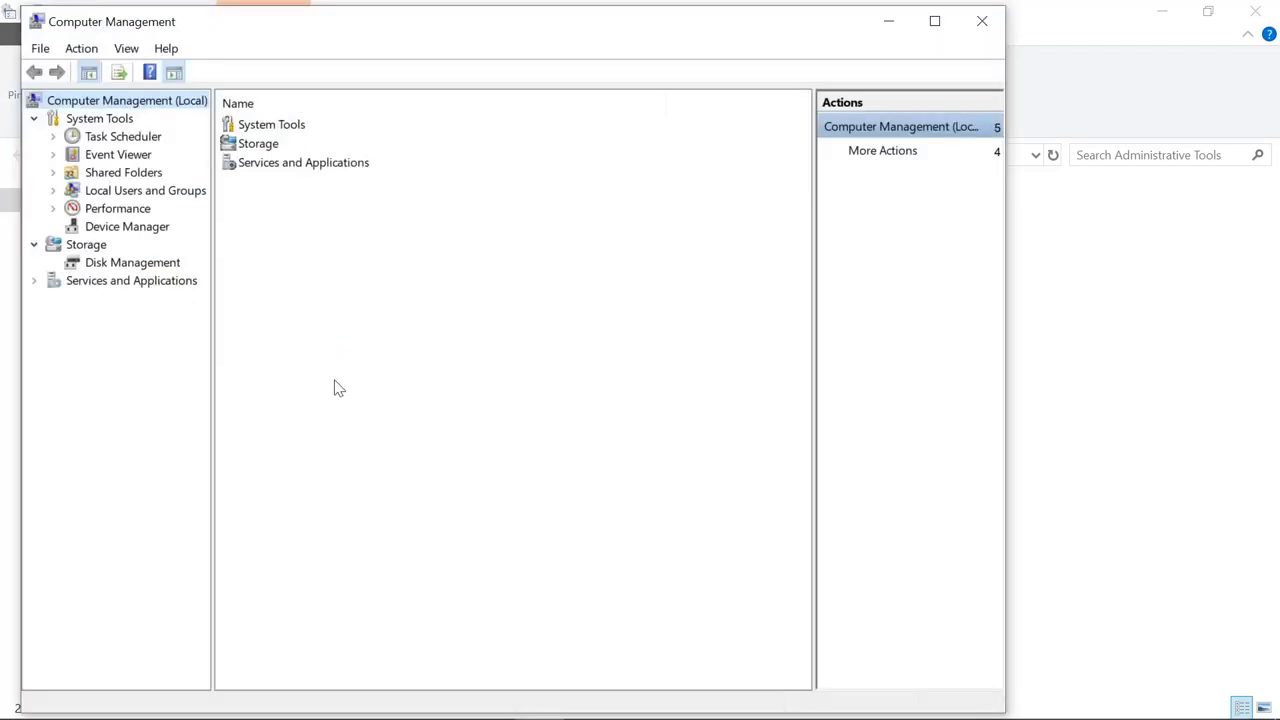
left_click(130, 264)
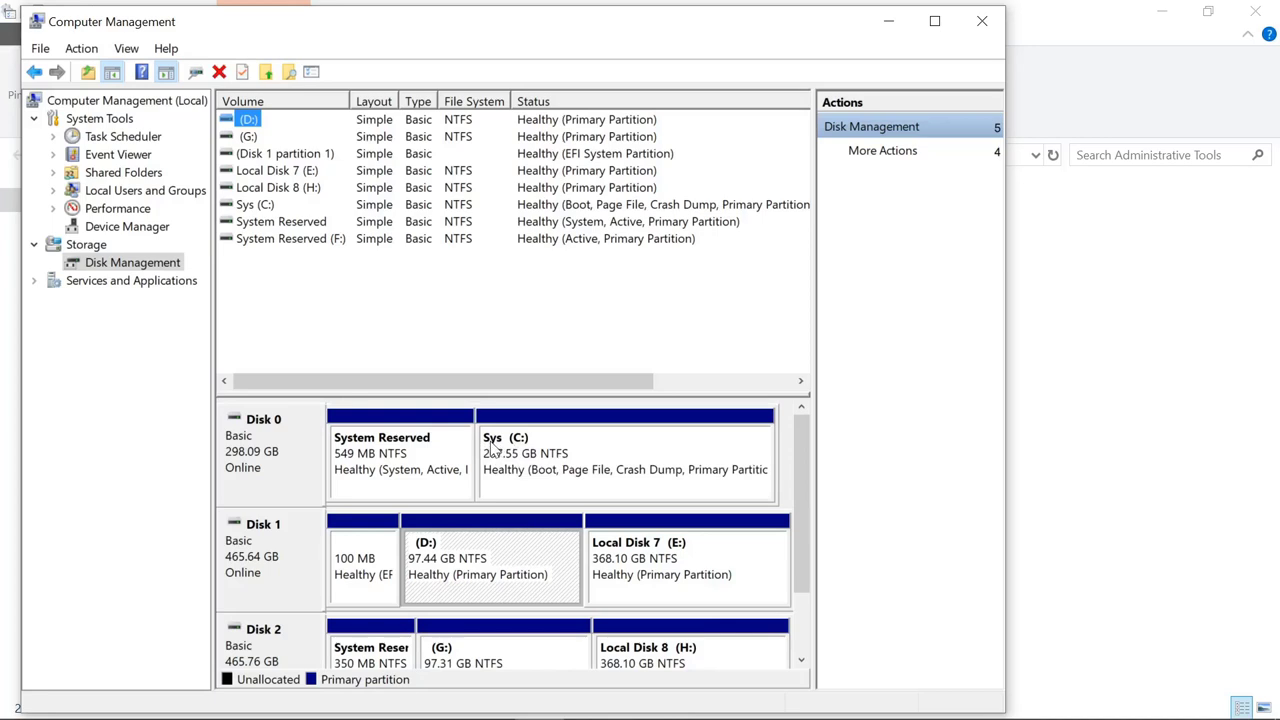
- Check Disk 0's partition style in its volume properties, and close Computer Management, Administrative Tools and Control Panel
left_click(278, 451)
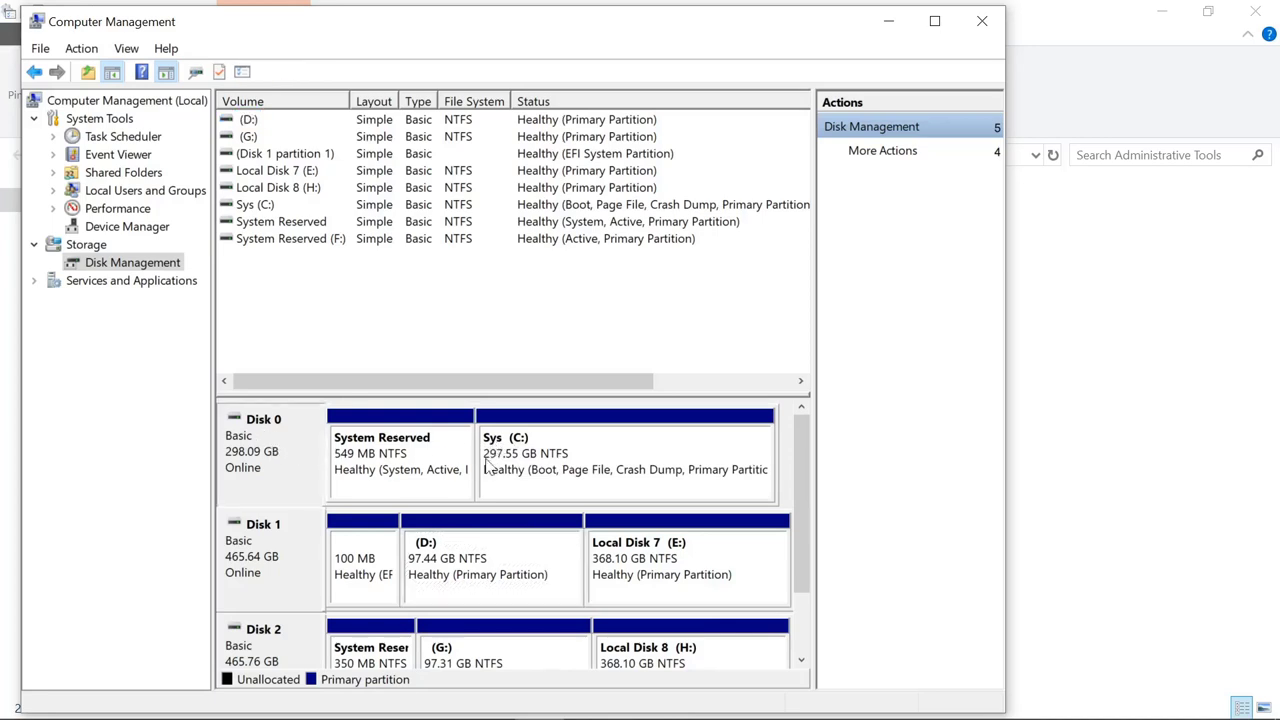
right_click(268, 457)
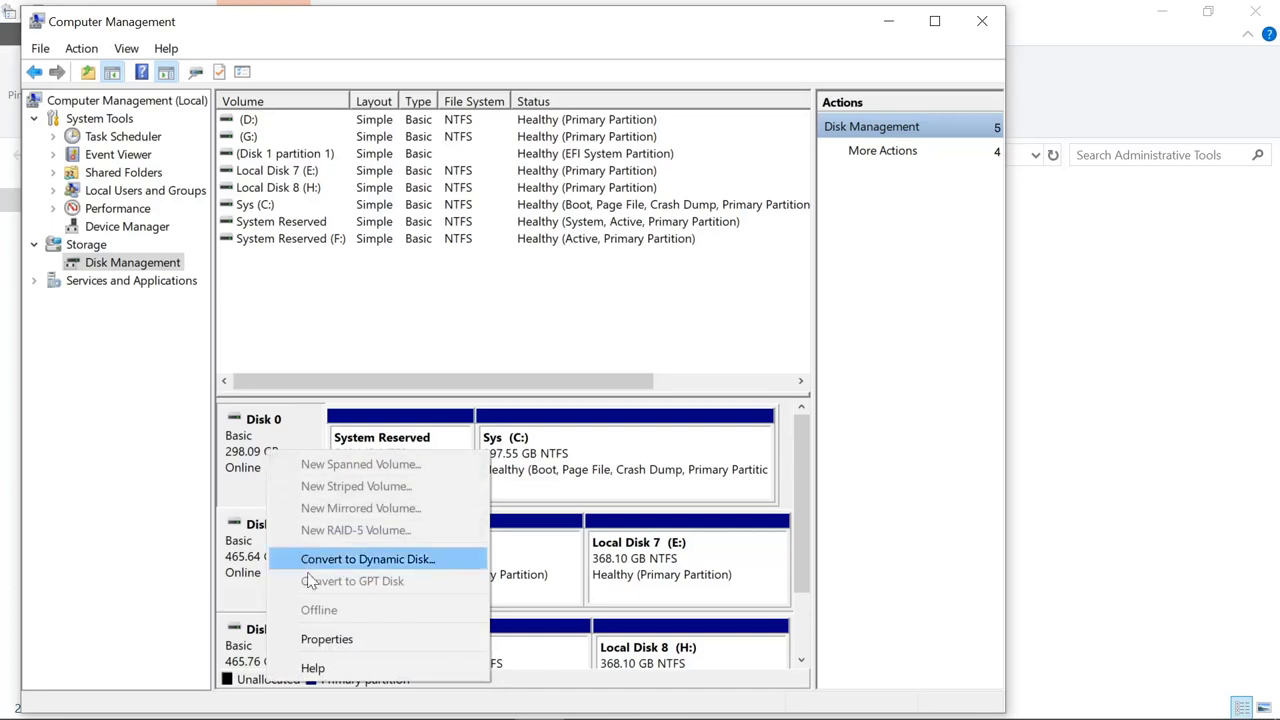
left_click(322, 639)
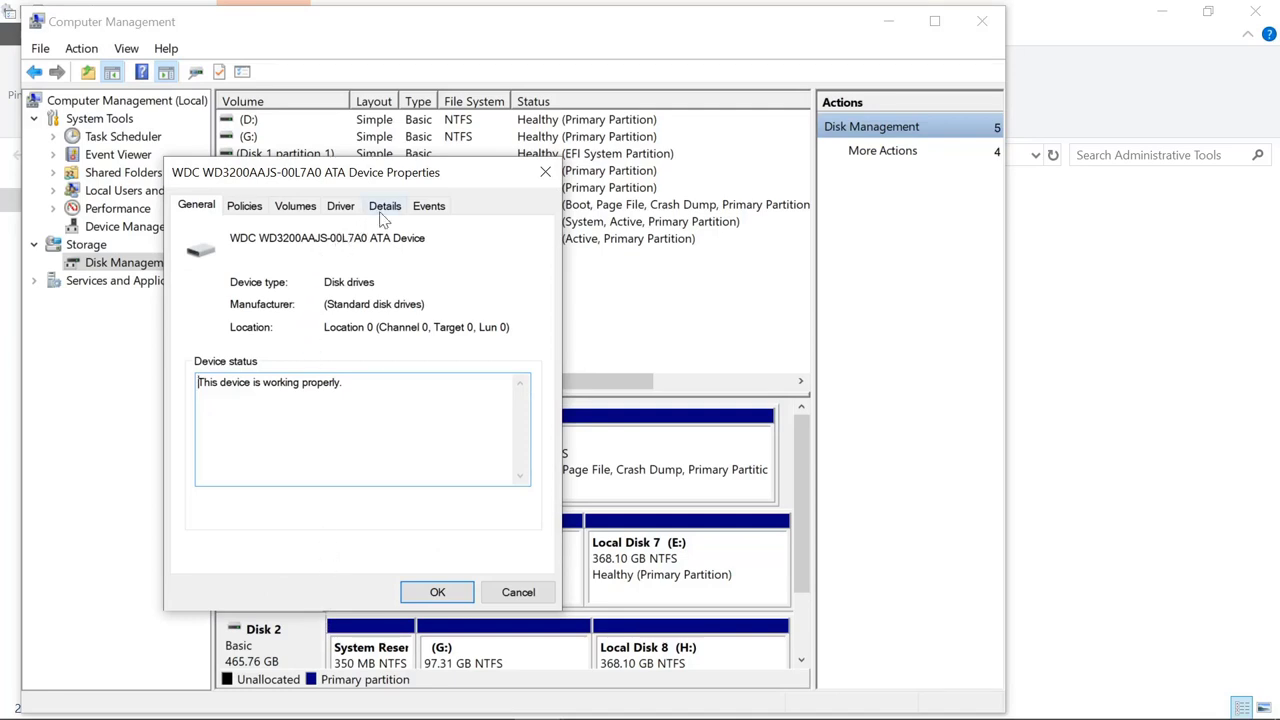
key("ctrl+Tab")
key("ctrl+Tab")
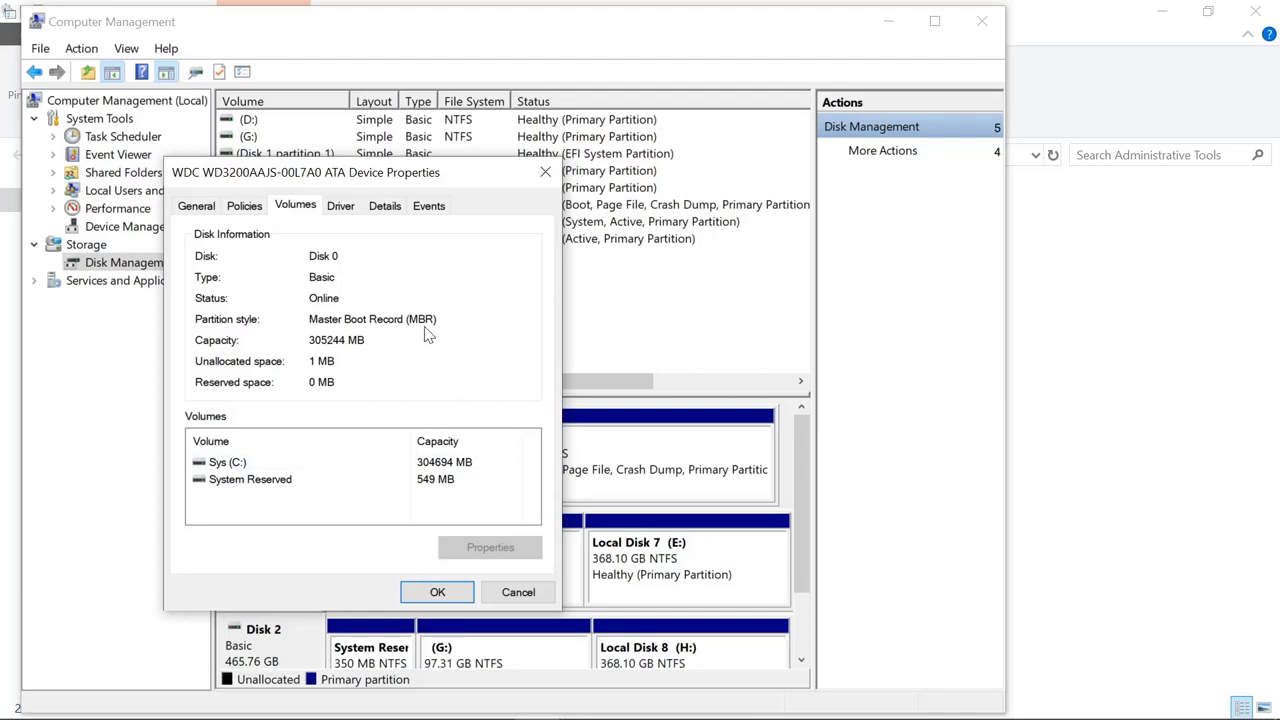
left_click(434, 593)
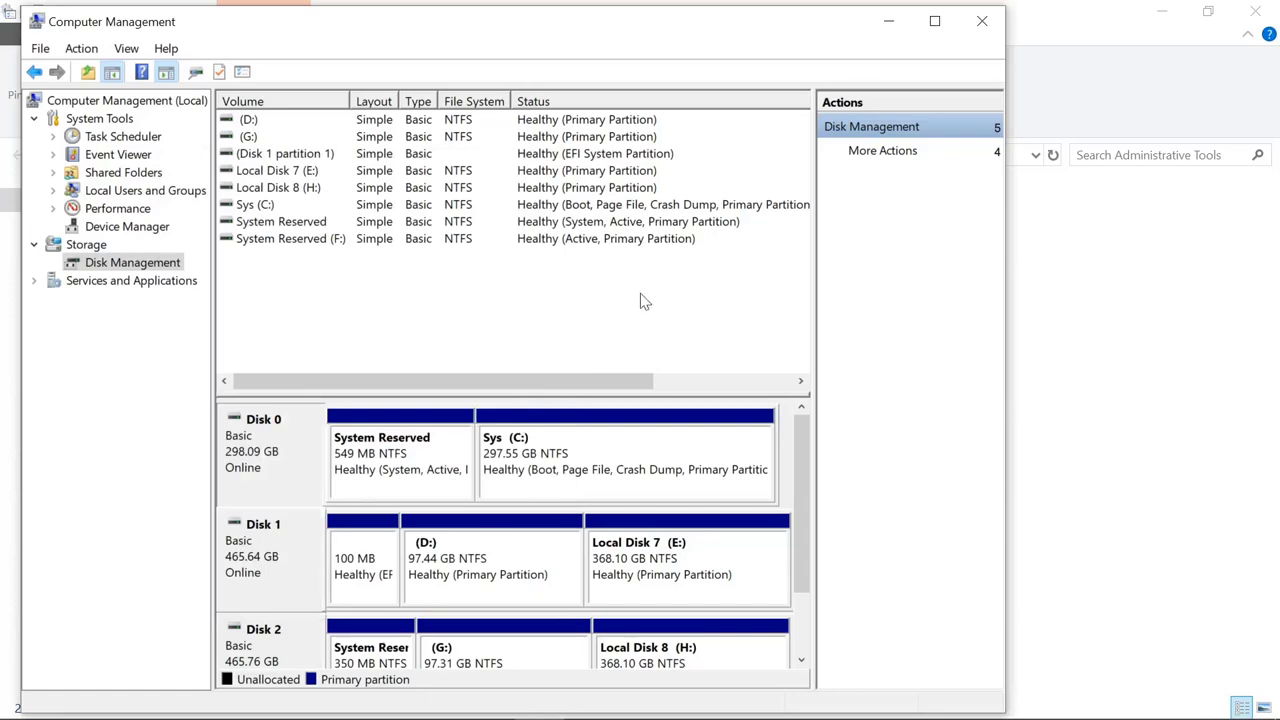
left_click(985, 20)
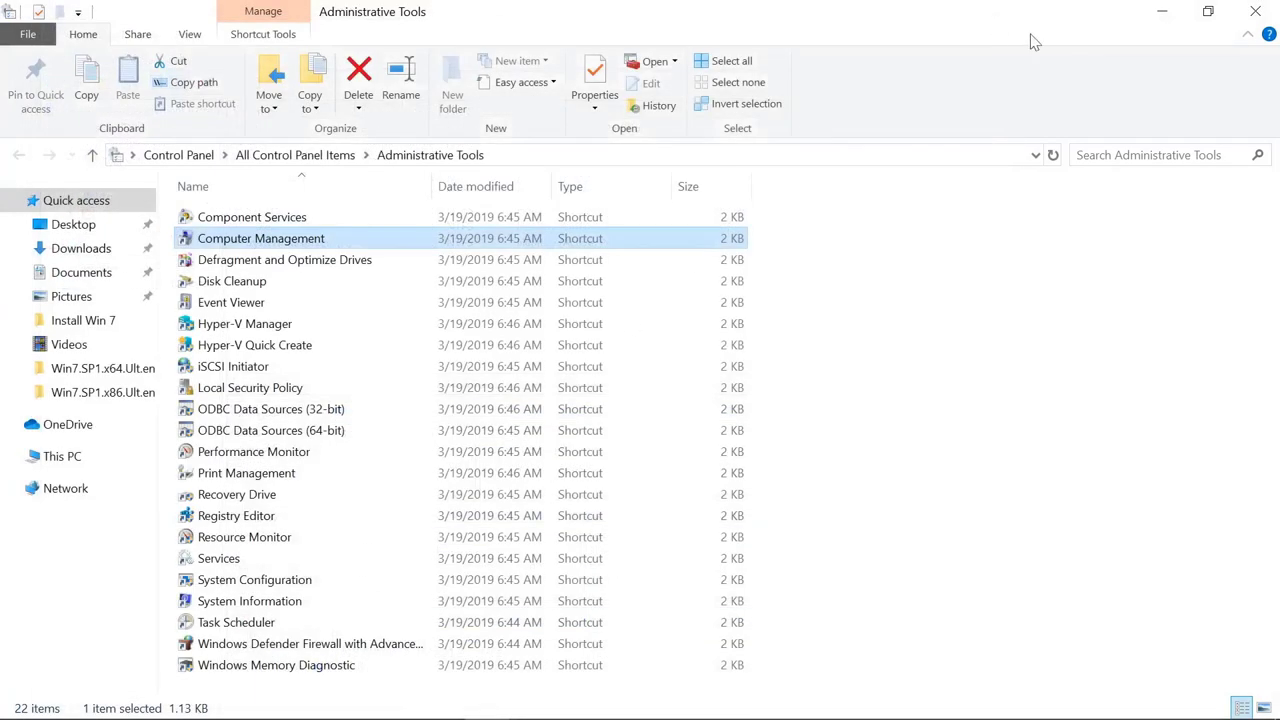
left_click(1255, 18)
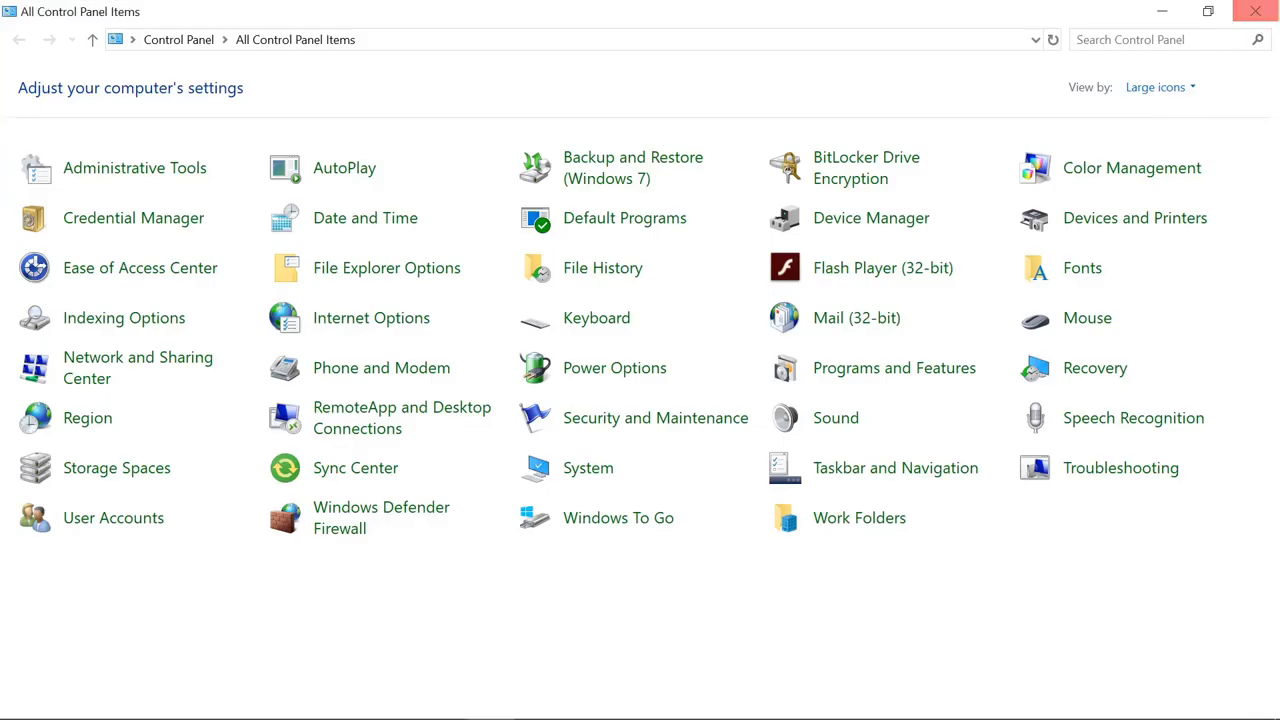
left_click(1245, 12)
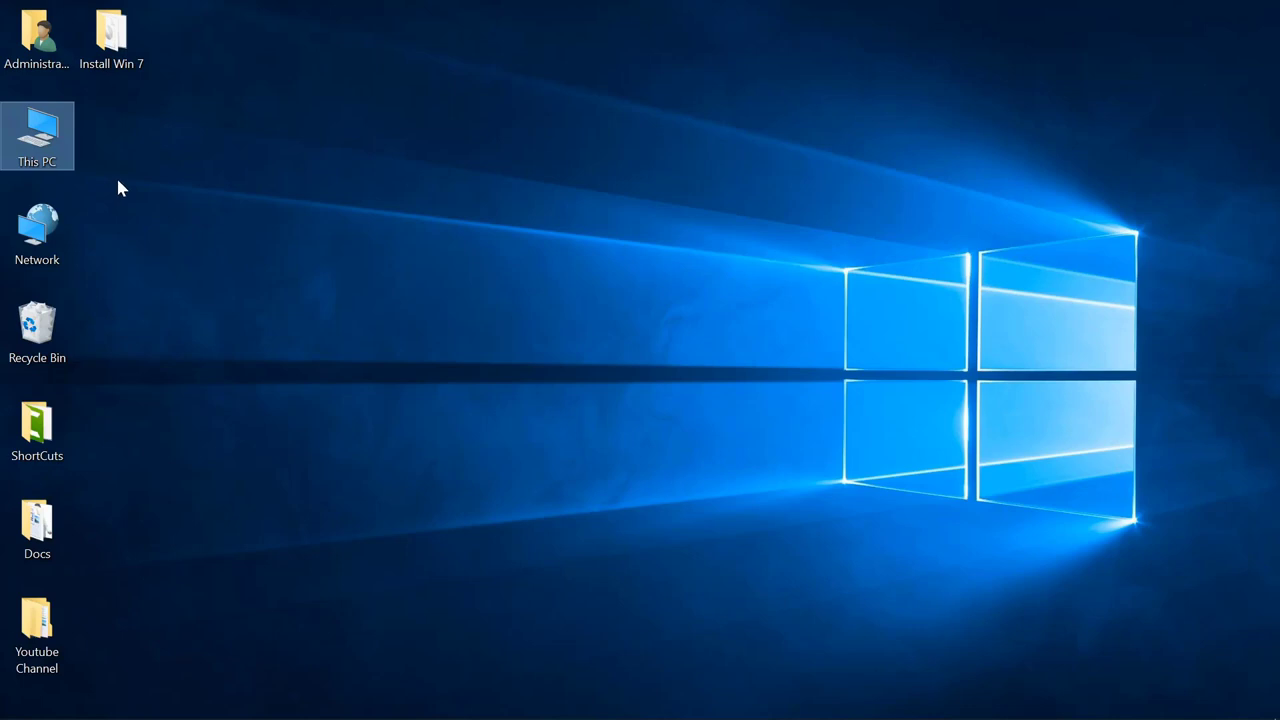
- Open the Administrator user folder under Users on the Sys (C:) drive from a maximized This PC window
double_click(70, 160)
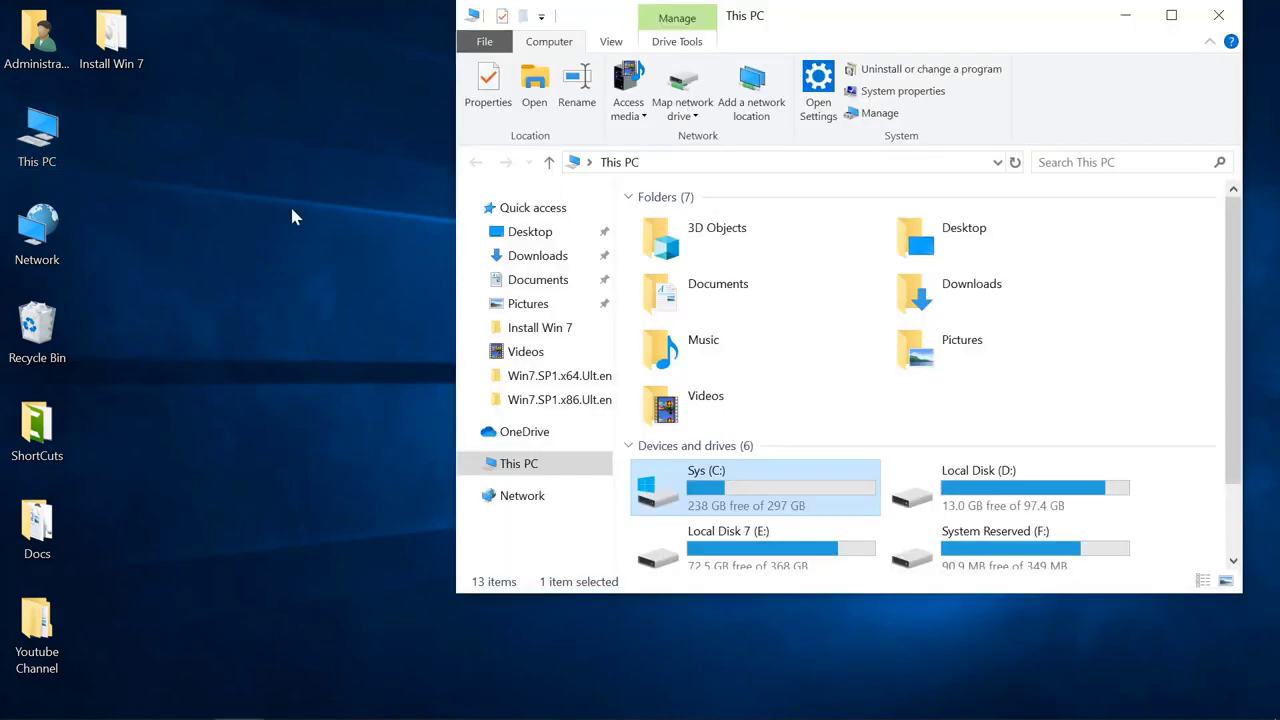
left_click(1171, 15)
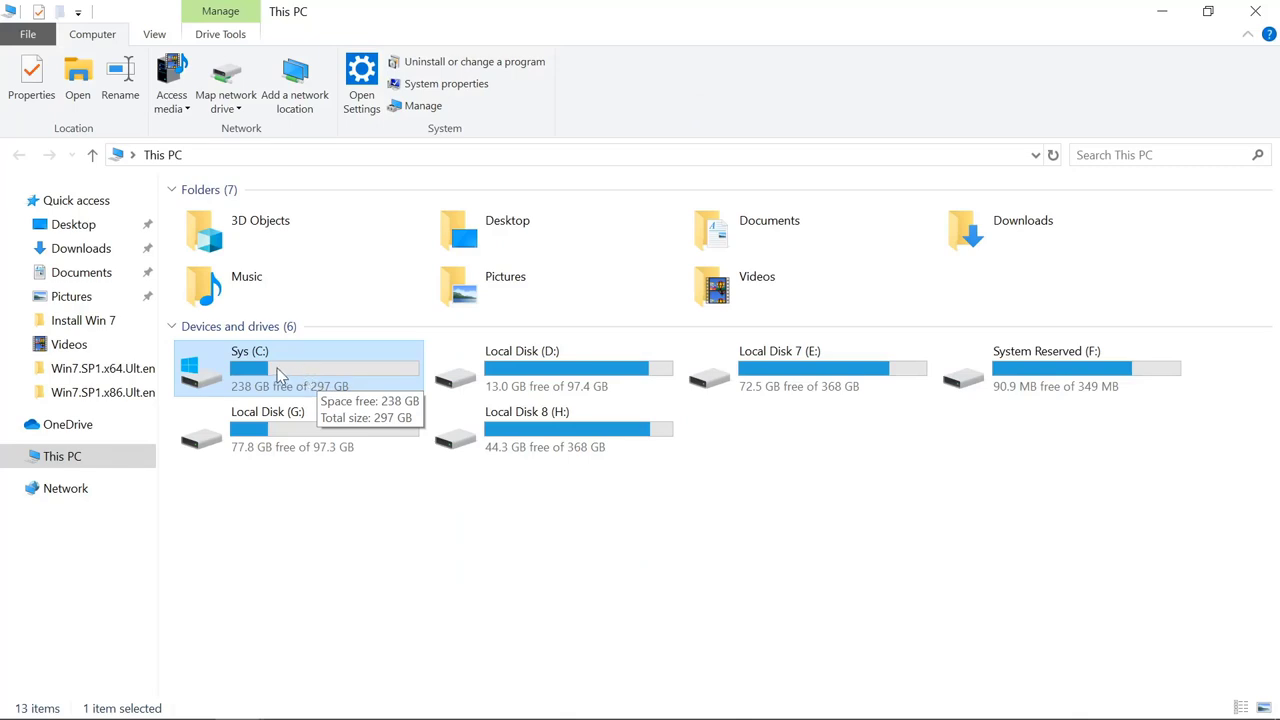
double_click(278, 373)
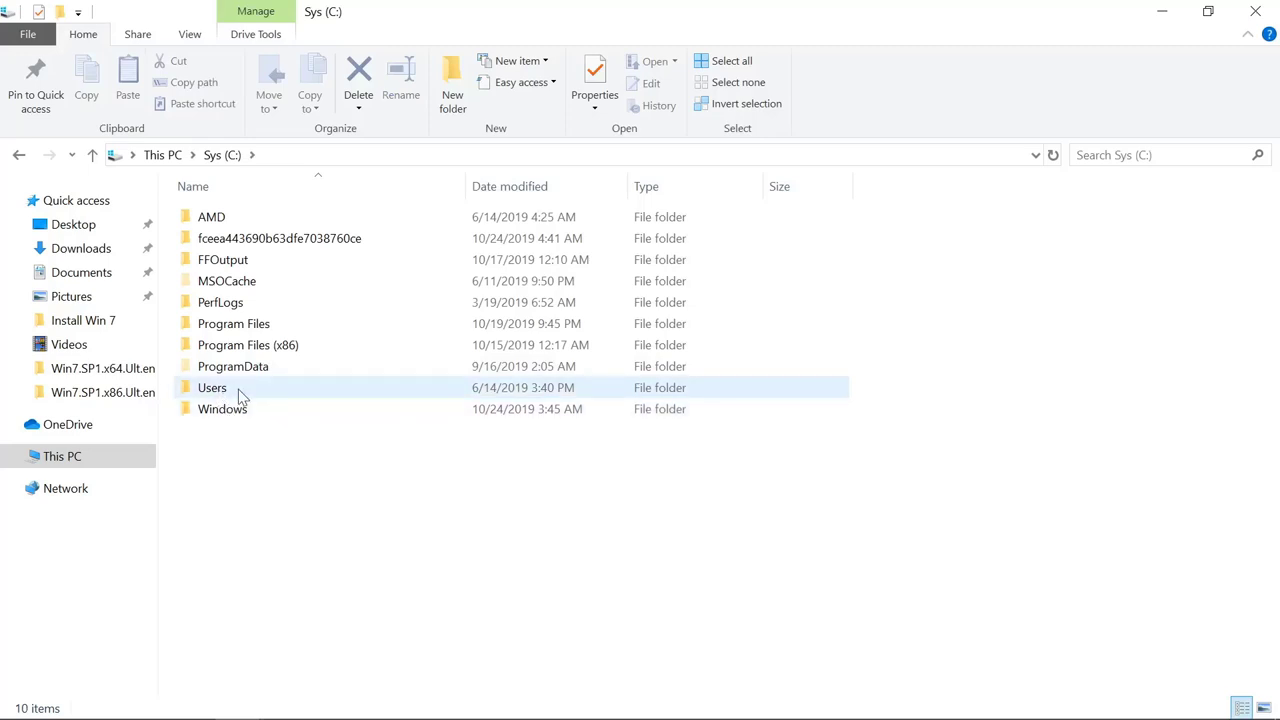
double_click(238, 389)
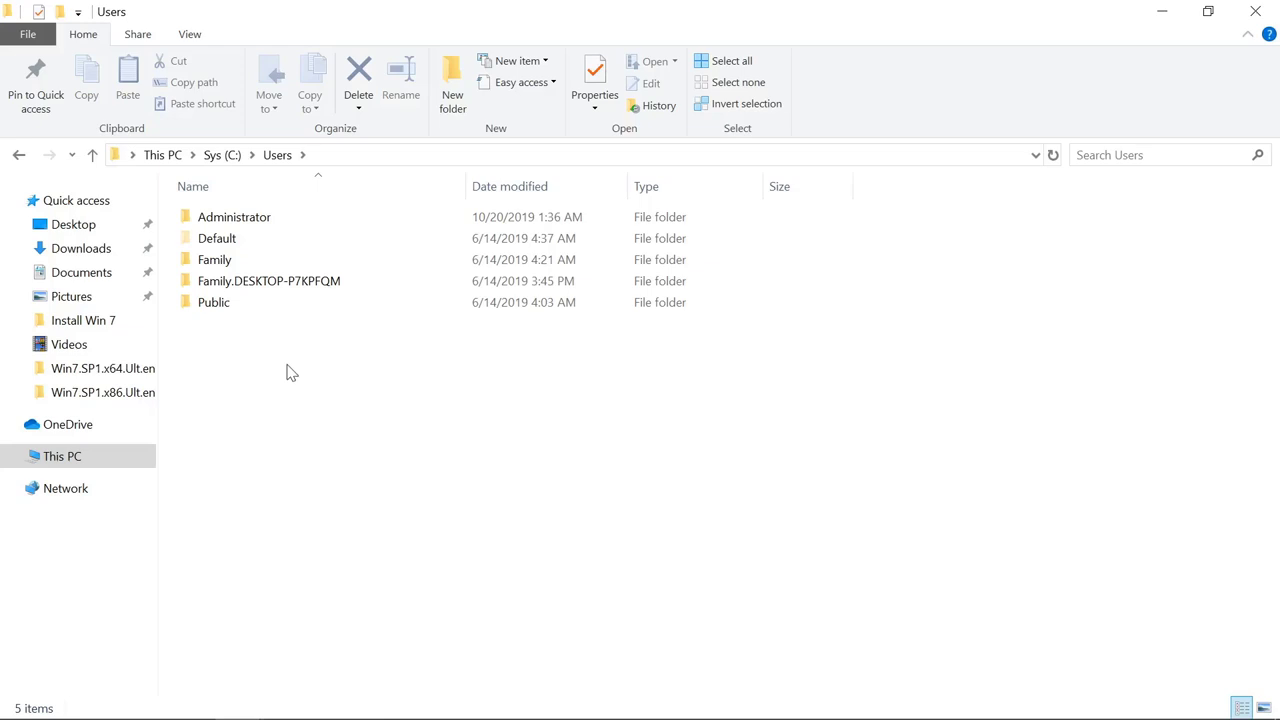
left_click(240, 243)
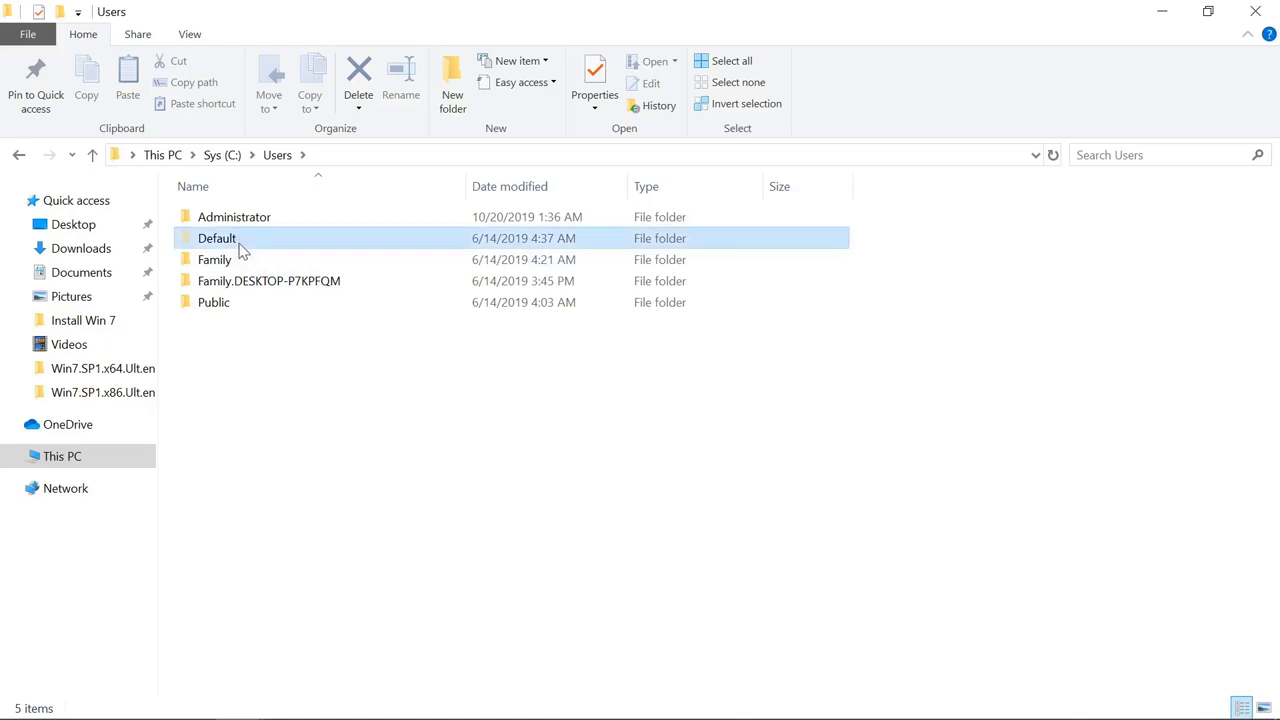
left_click(230, 312)
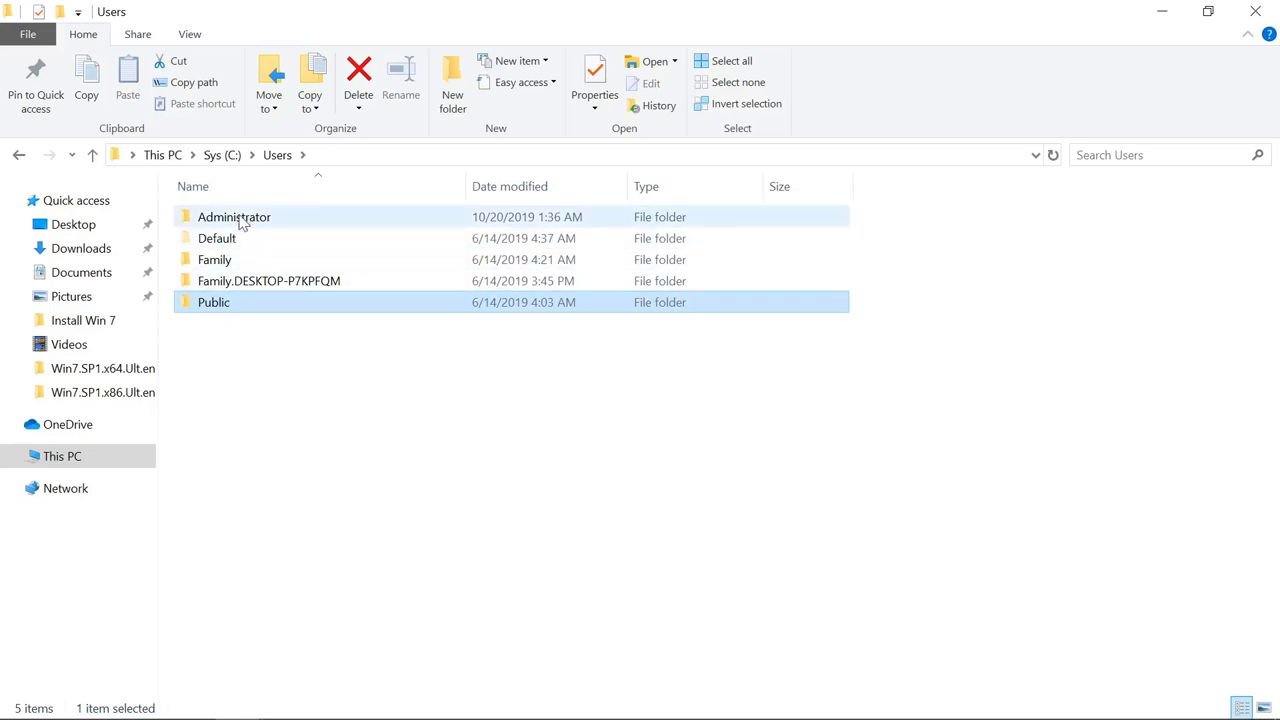
mouse_move(240, 222)
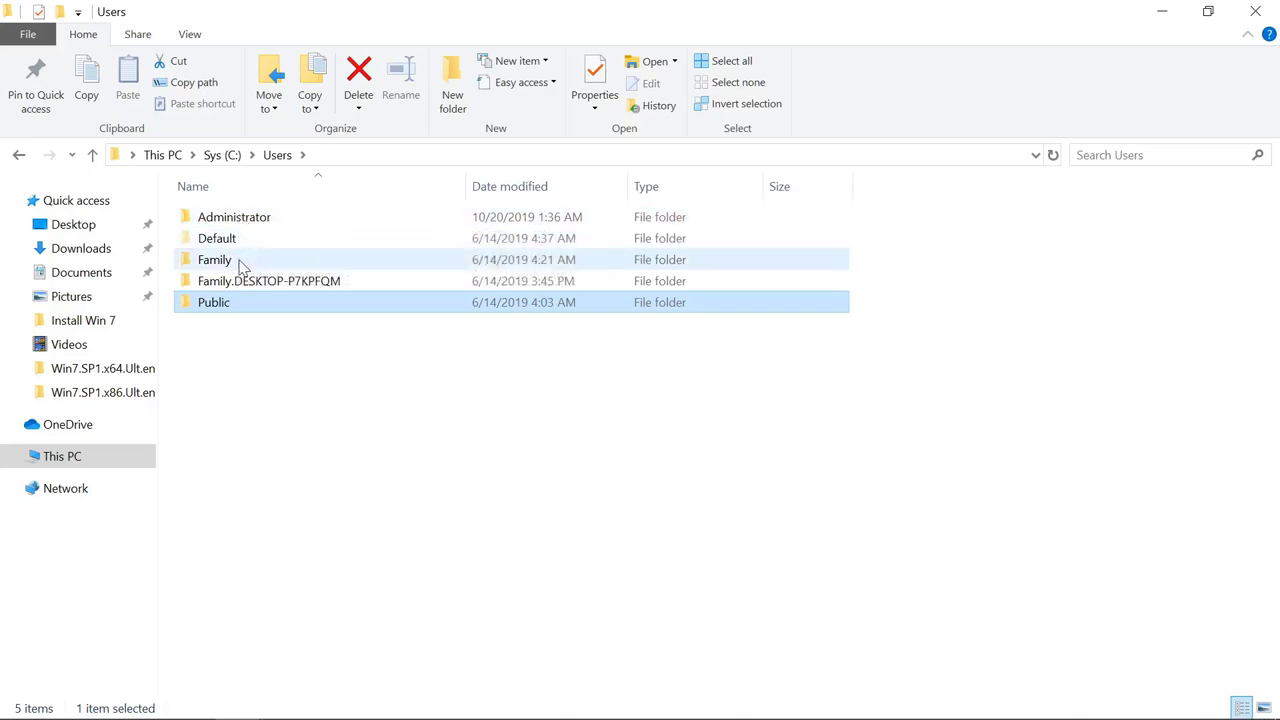
mouse_move(240, 265)
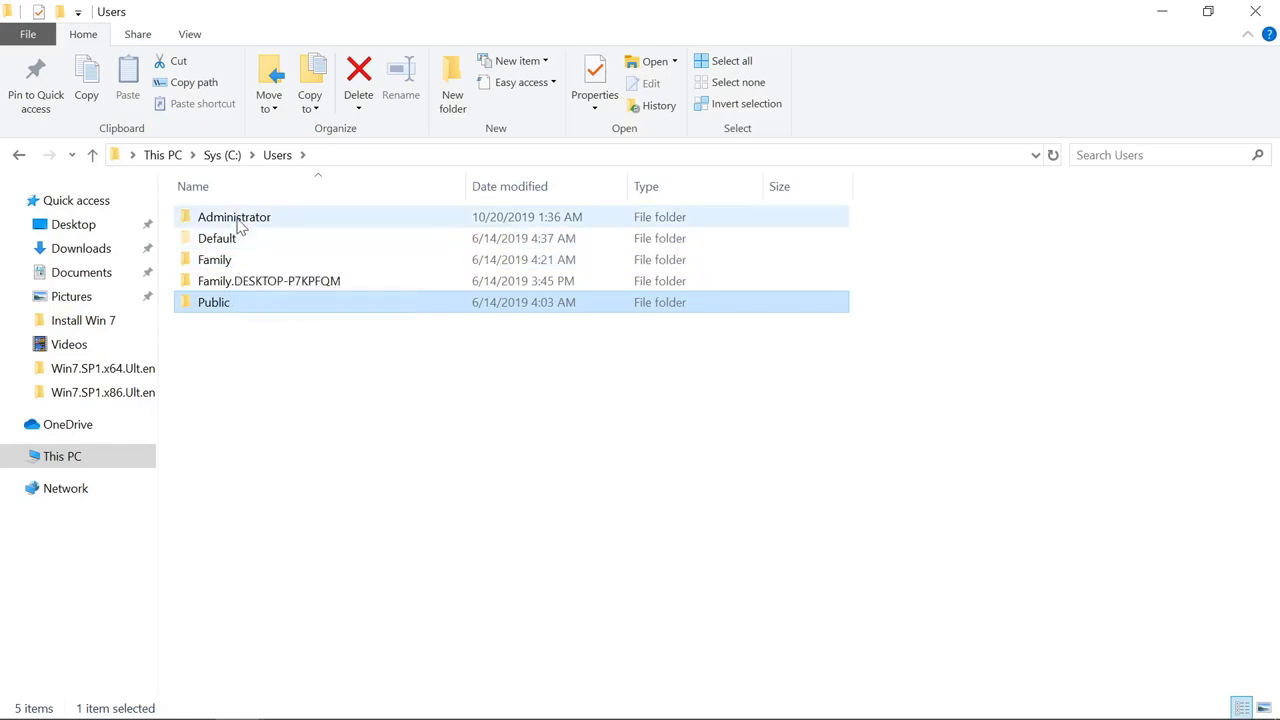
double_click(238, 222)
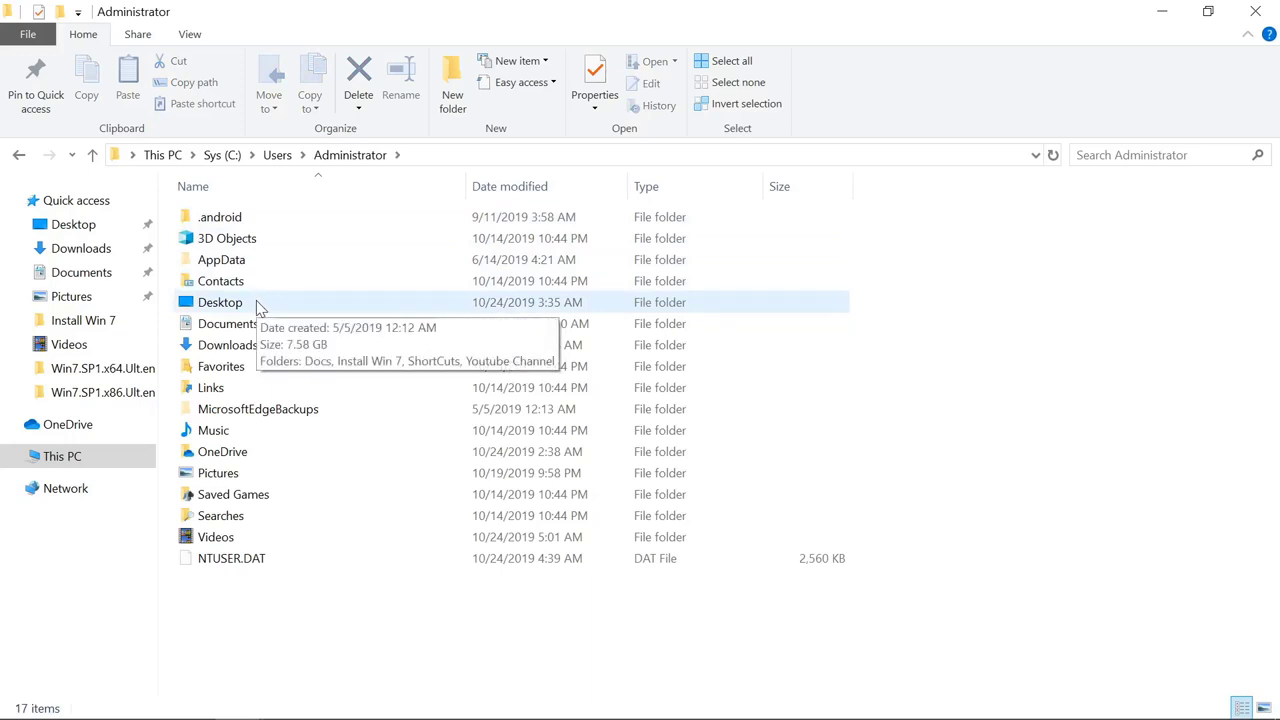
- Copy the Desktop, Documents, Downloads, Pictures and Videos folders from the Administrator folder, and minimize the window
left_click(256, 302)
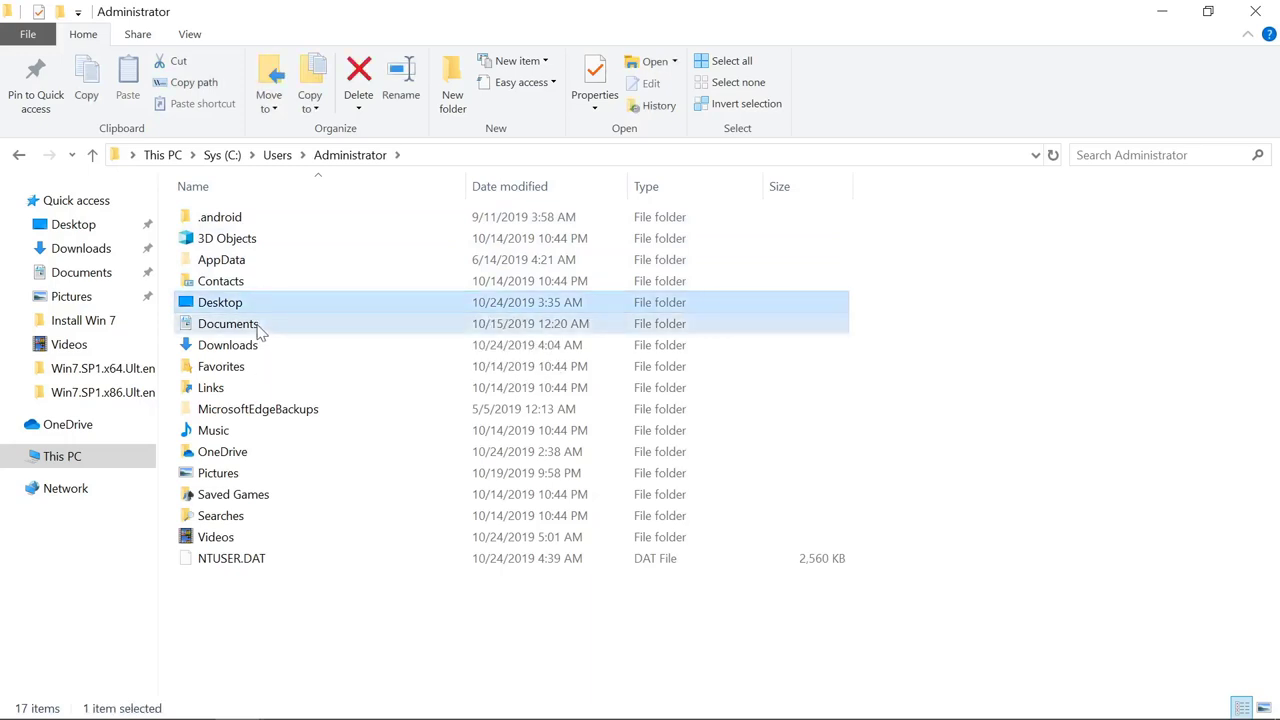
left_click(258, 328, "ctrl")
left_click(256, 350, "ctrl")
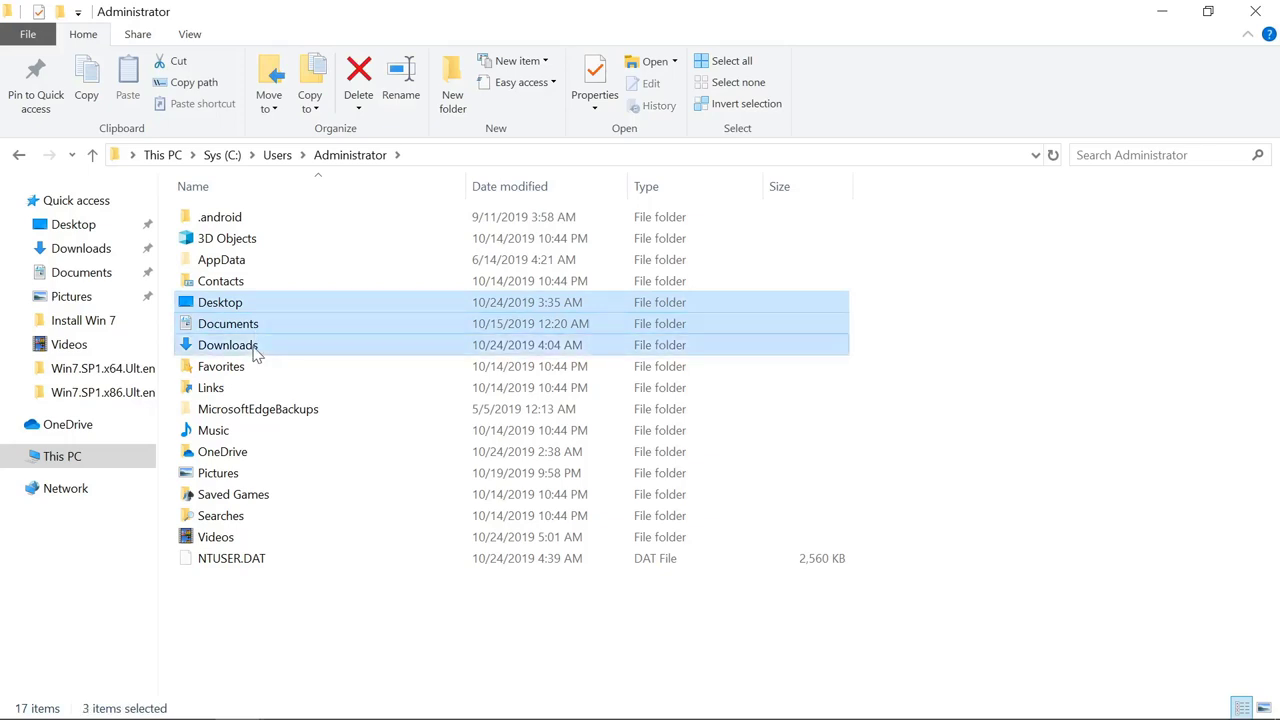
left_click(235, 476, "ctrl")
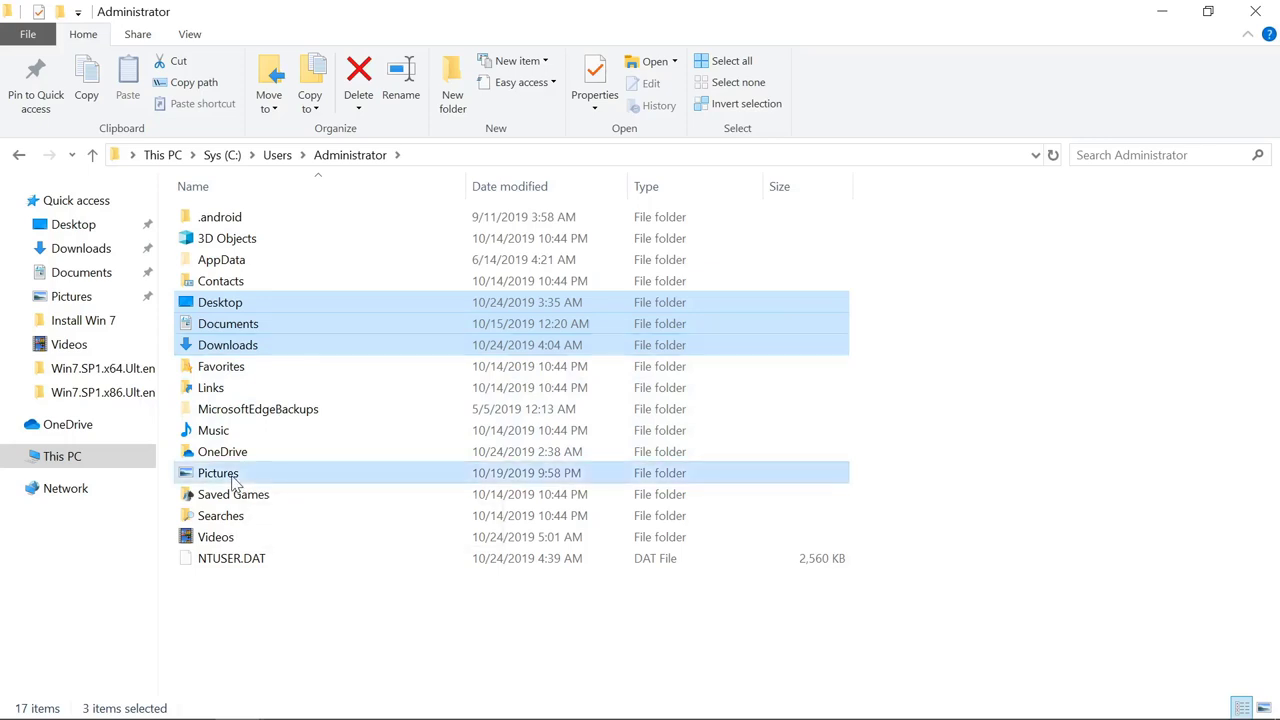
left_click(230, 538, "ctrl")
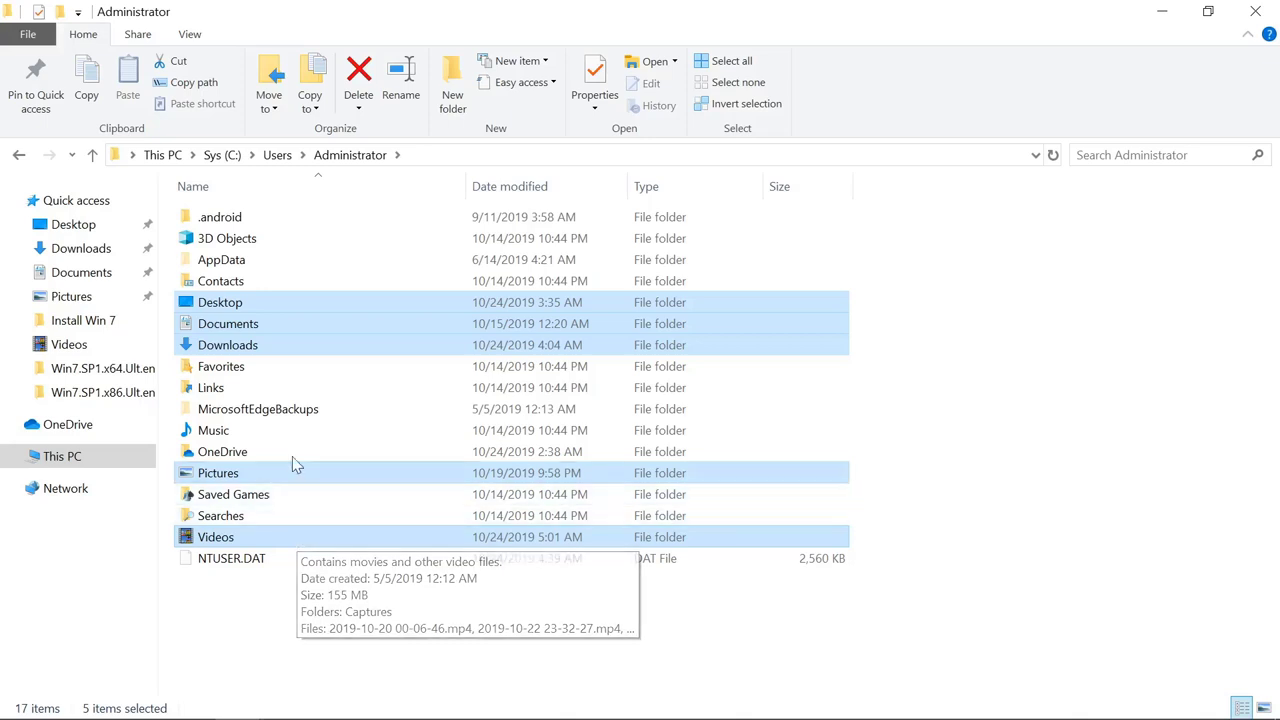
right_click(277, 298)
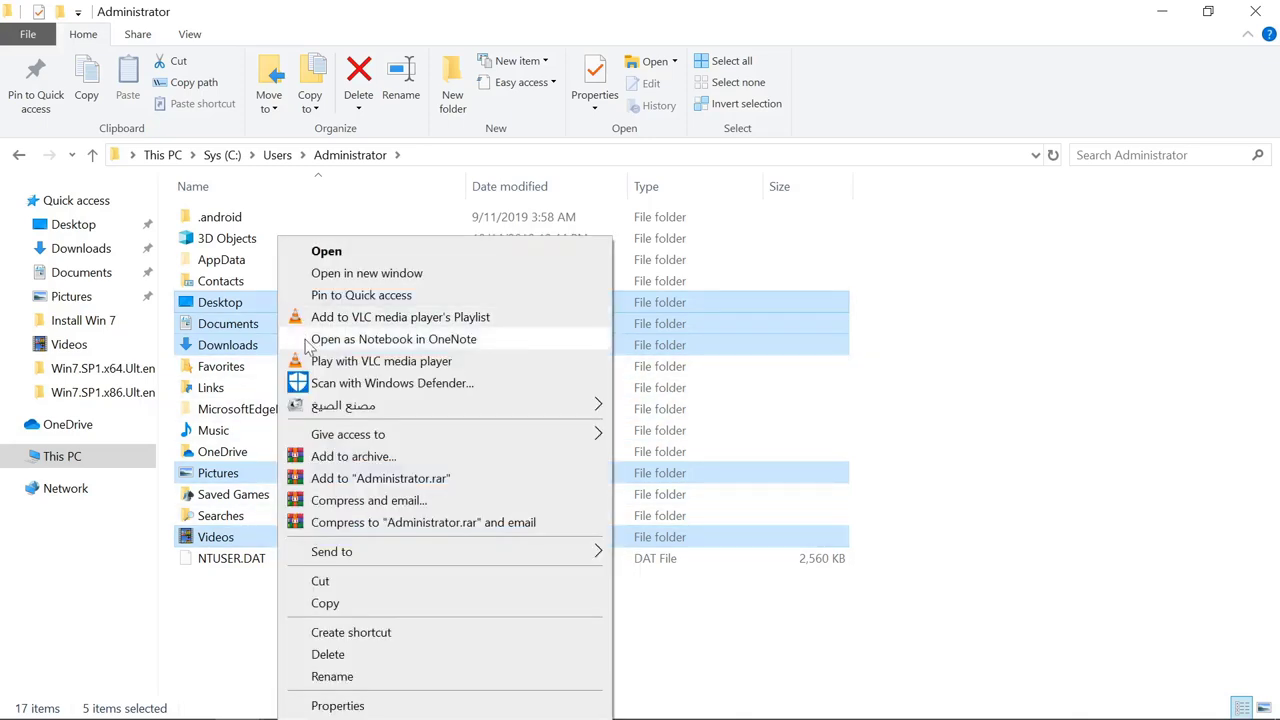
left_click(330, 605)
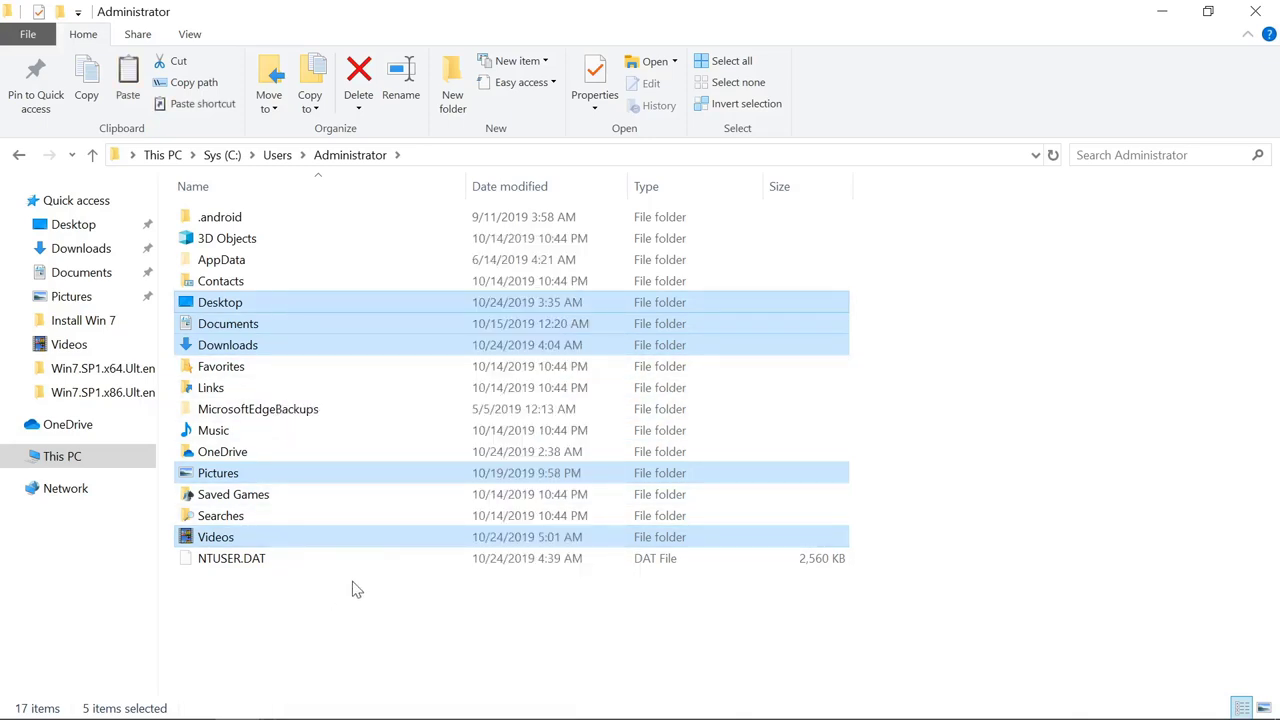
left_click(1161, 12)
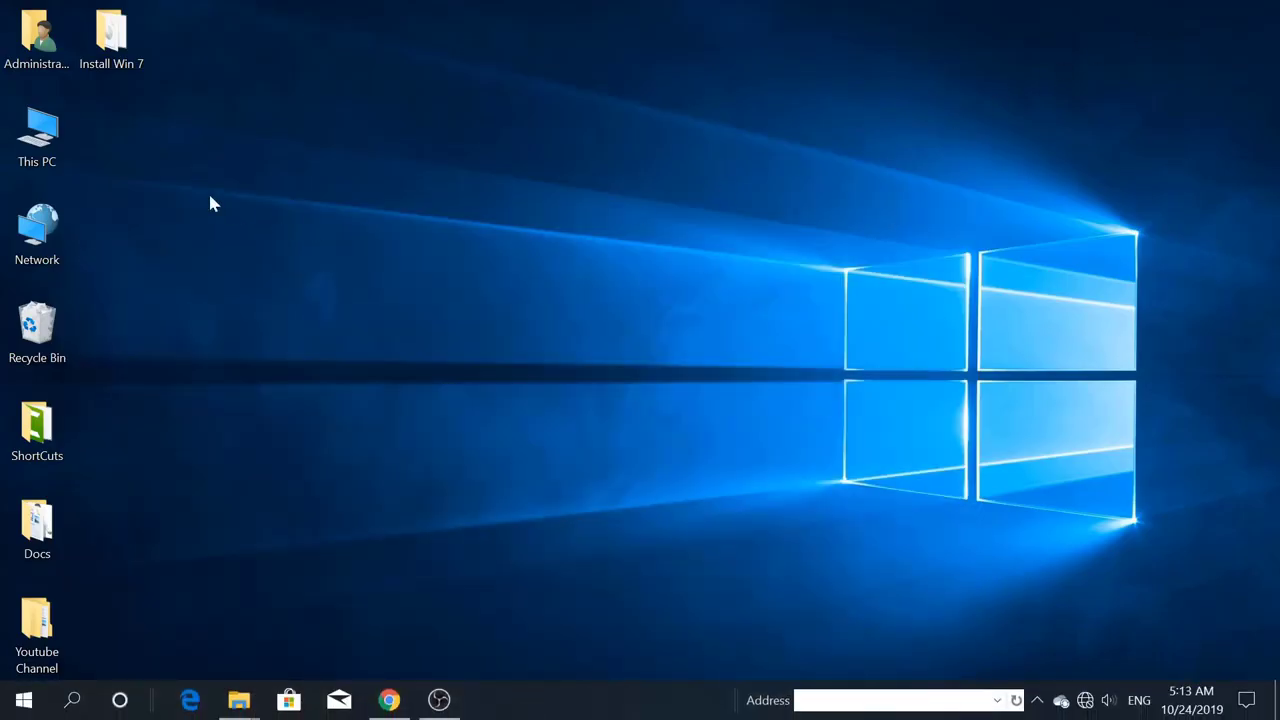
- Create a folder named Old Data on Local Disk 8 (H:) and open it
double_click(70, 132)
scroll(800, 450, "down", 2)
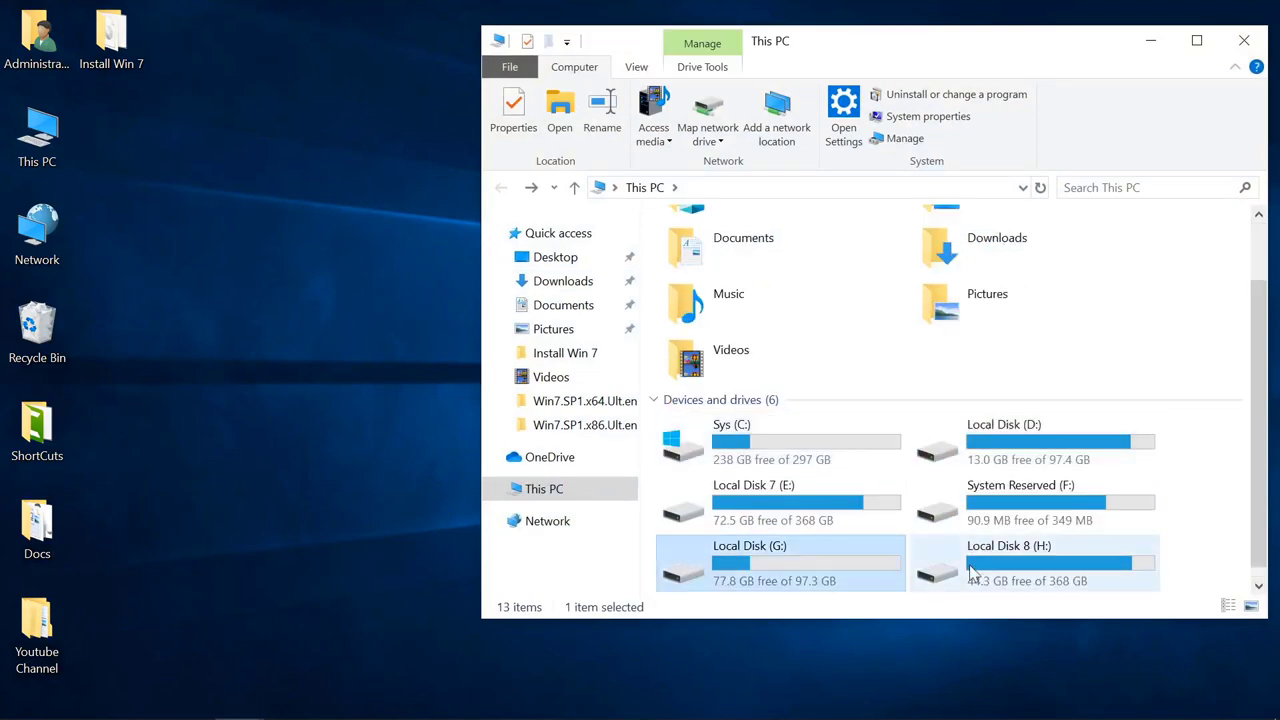
double_click(965, 560)
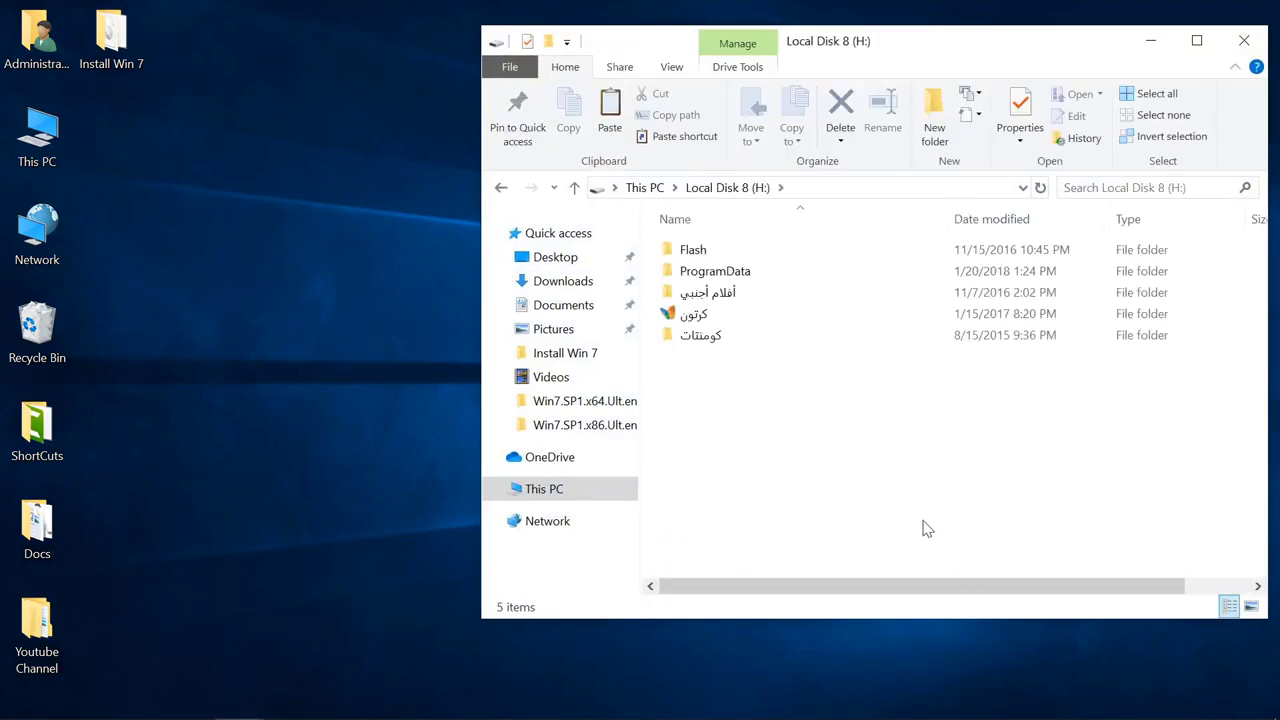
right_click(703, 383)
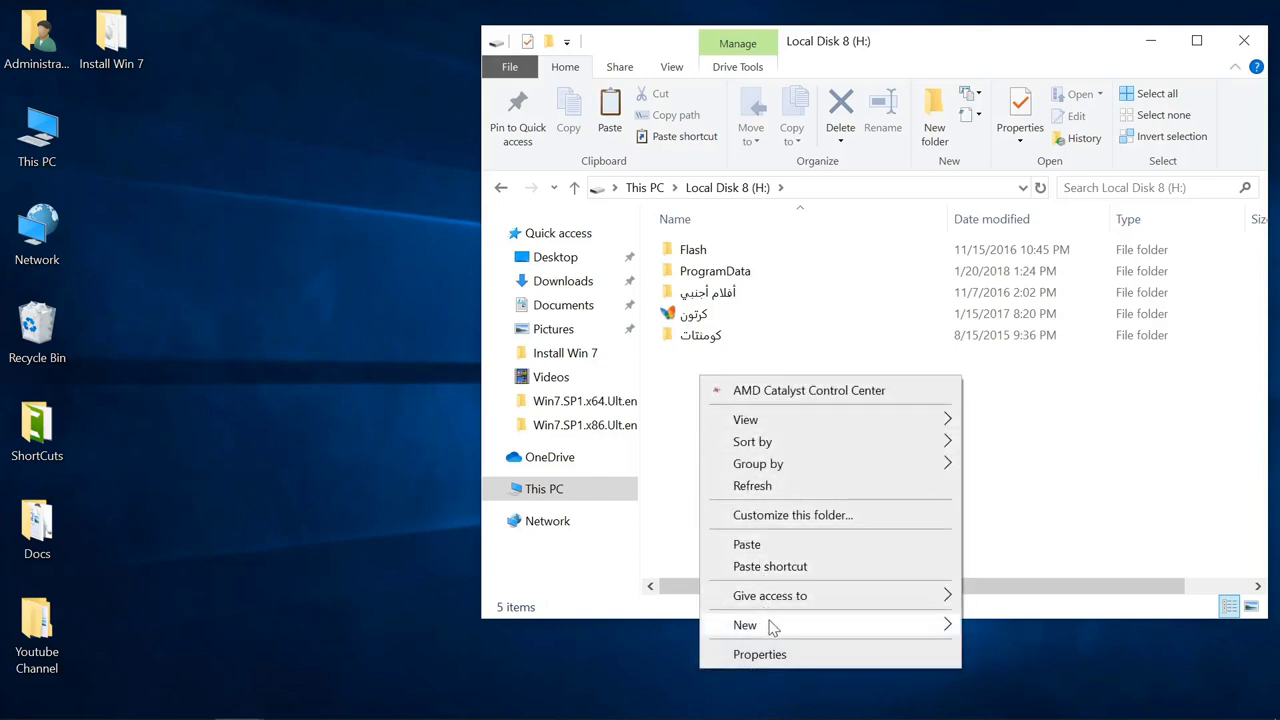
mouse_move(883, 623)
left_click(598, 418)
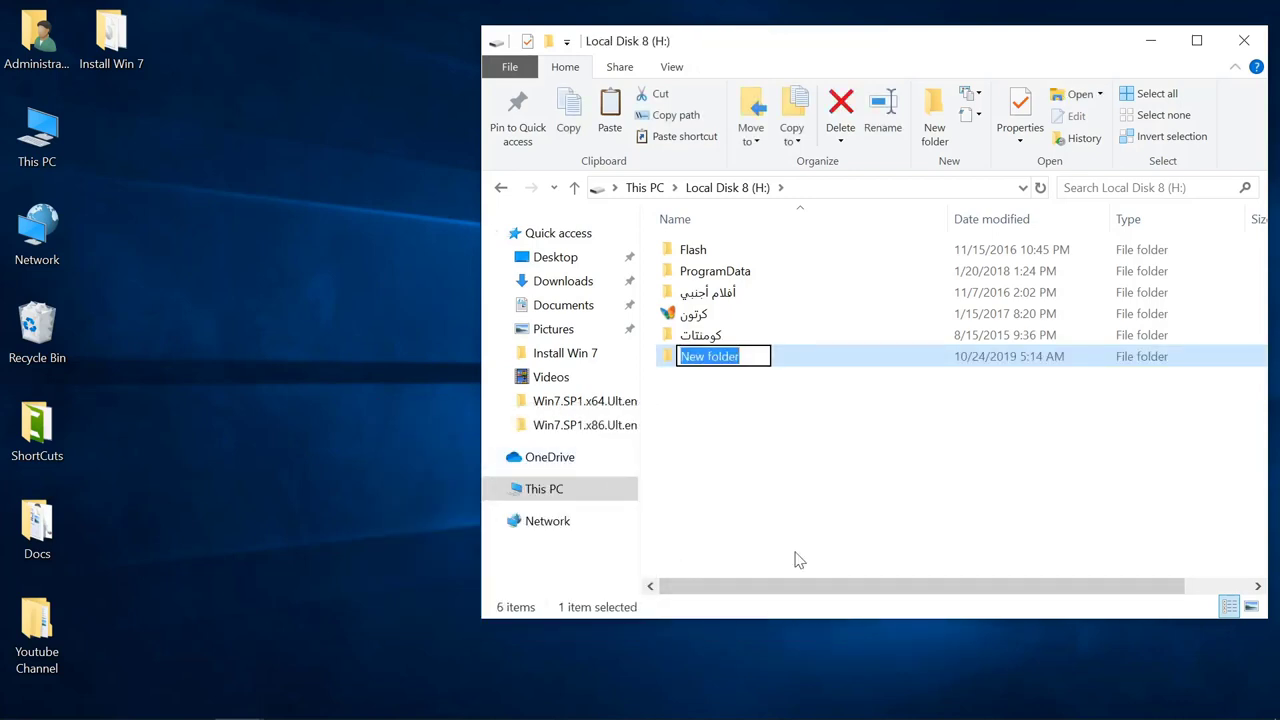
type("Old ")
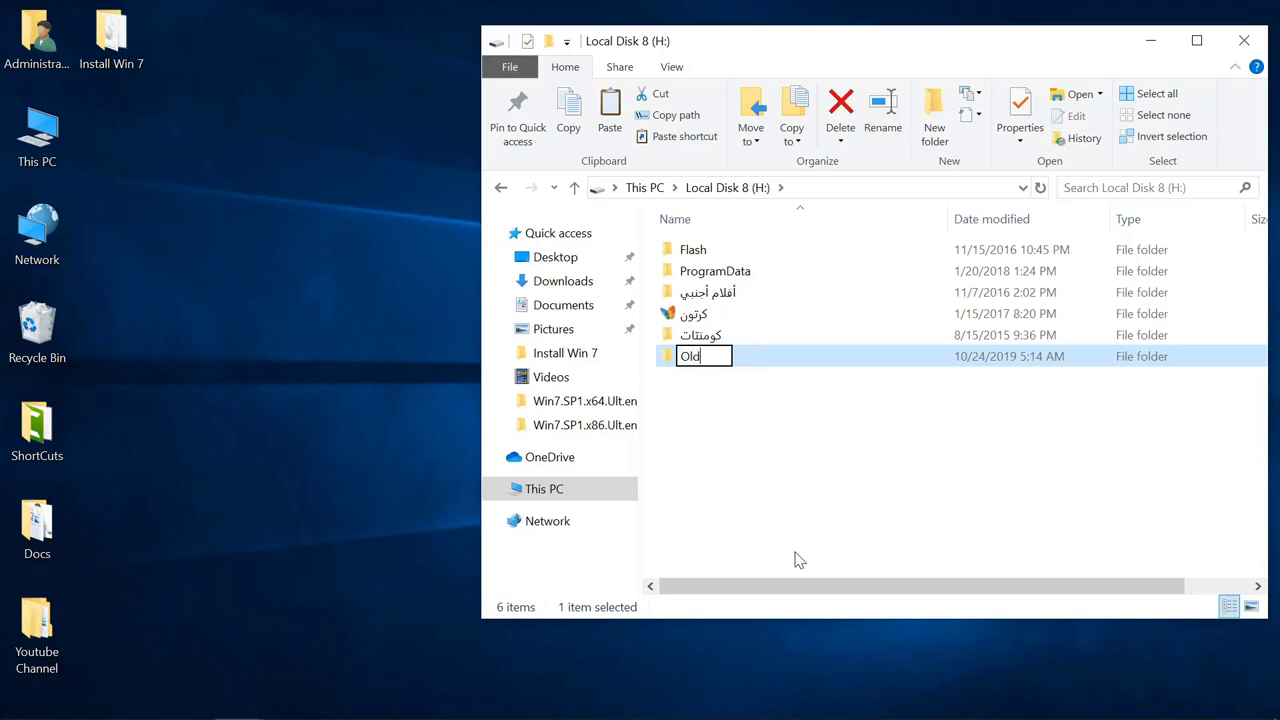
type("Data")
key("Return")
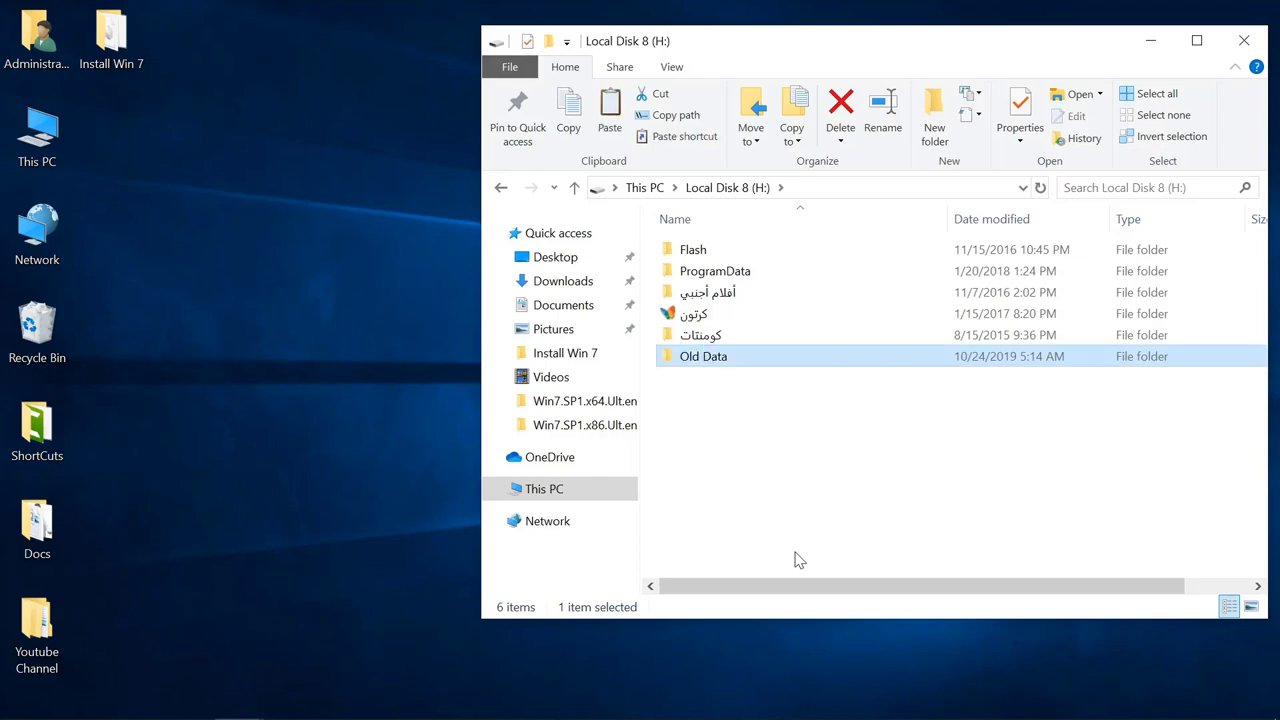
key("Return")
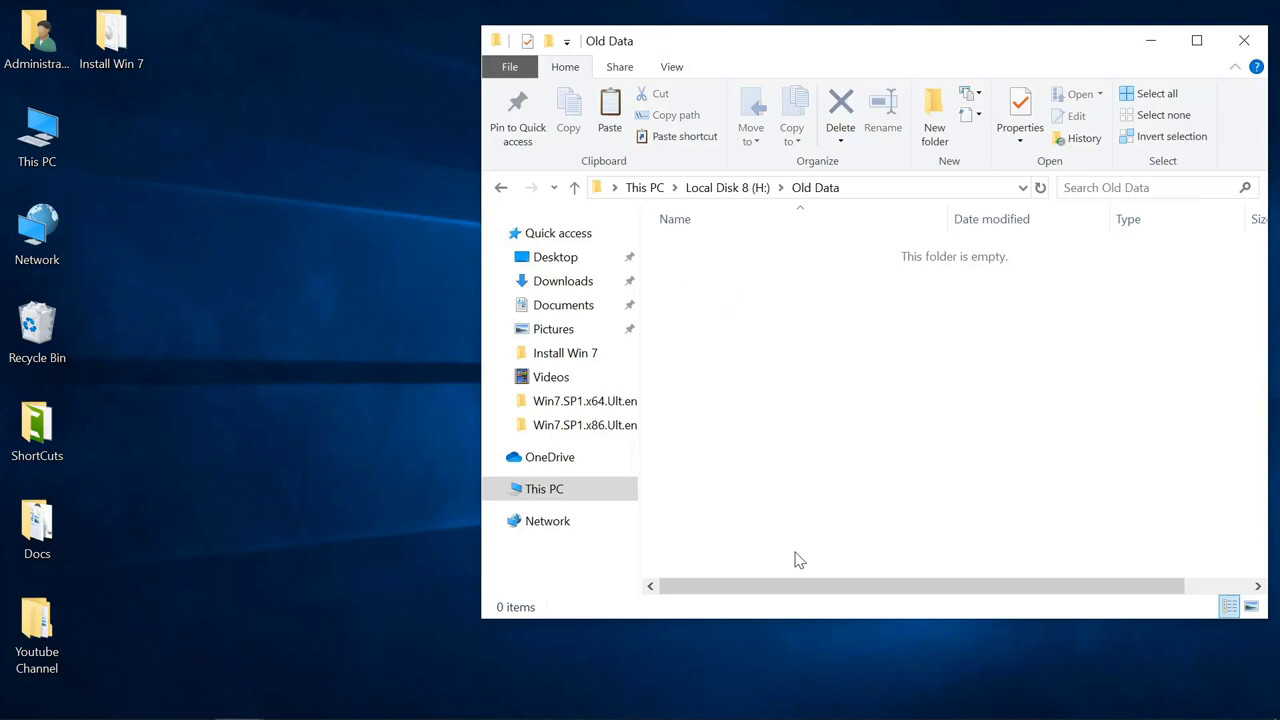
- Paste the copied user folders into Old Data, and close the File Explorer window
right_click(811, 313)
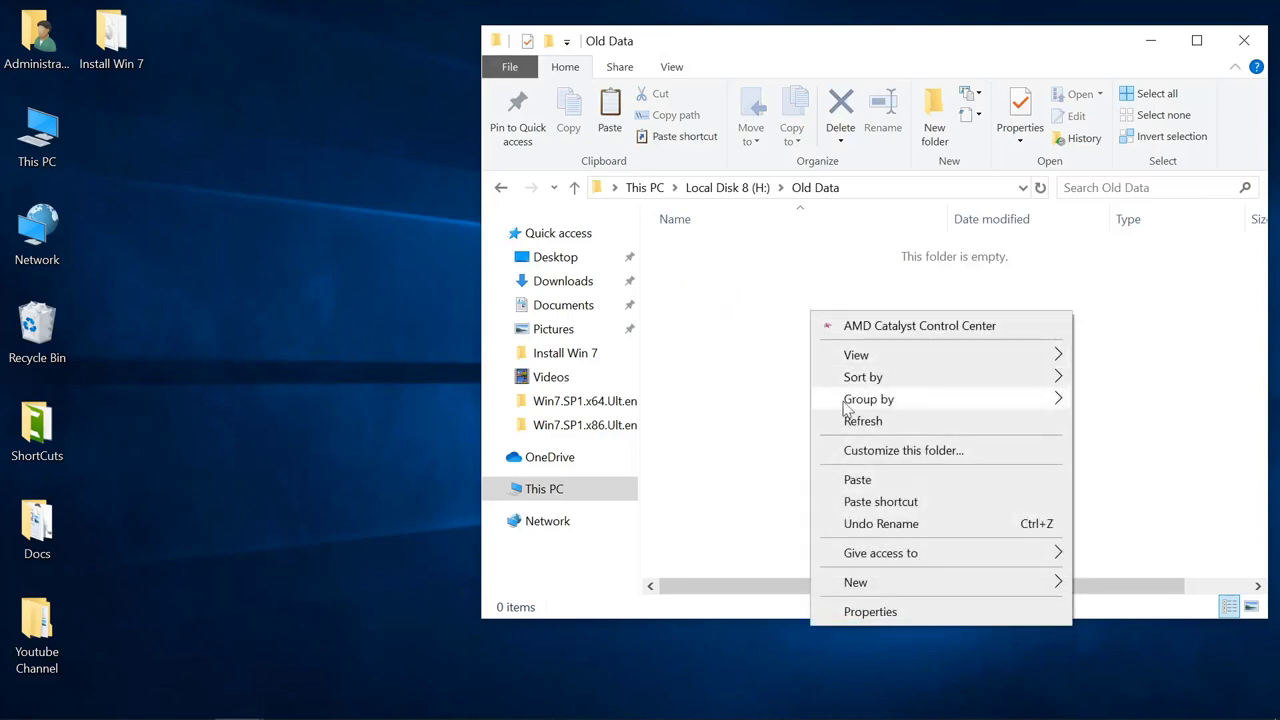
left_click(850, 480)
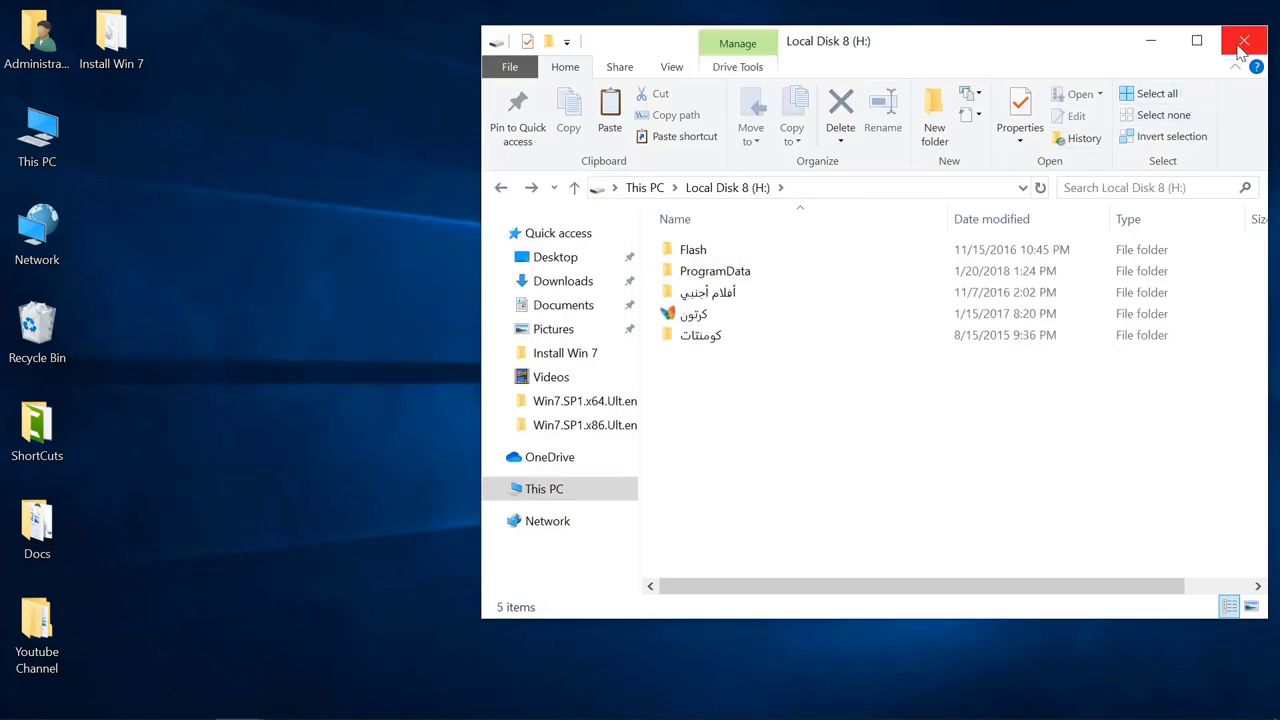
left_click(1244, 40)
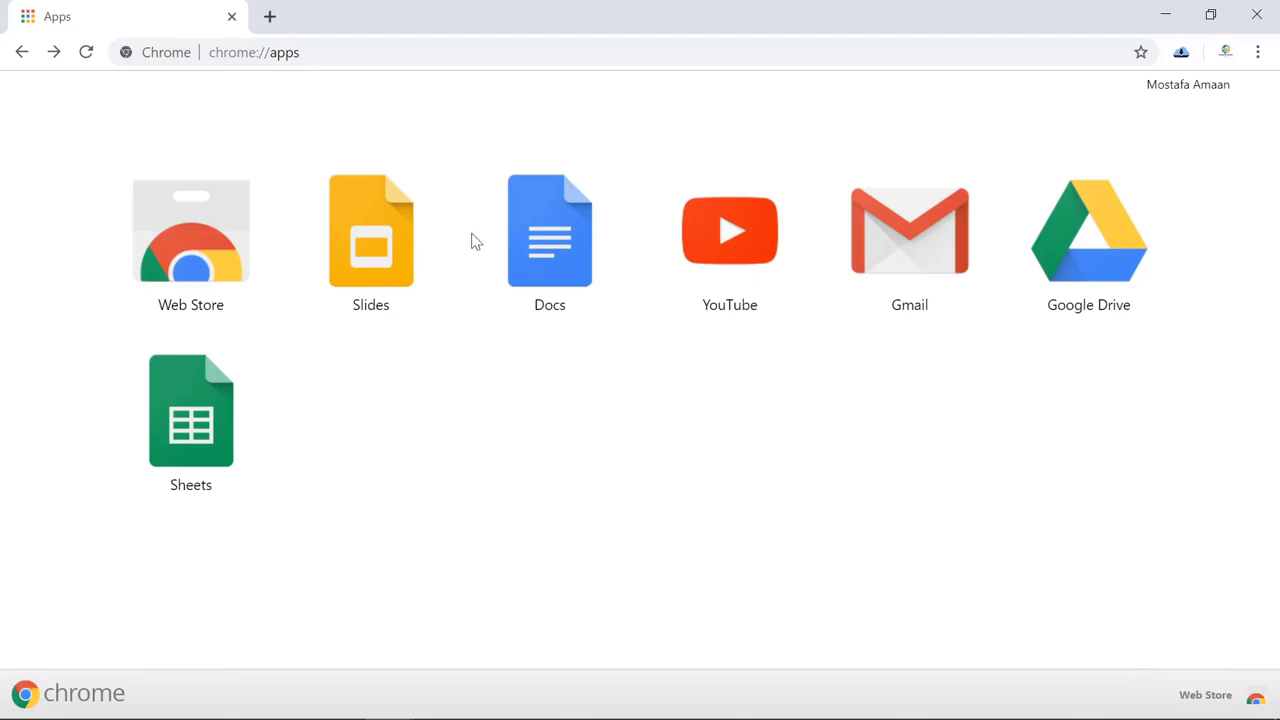
- Go to google.com in Chrome, replacing the Apps page address
left_click(480, 52)
key("ctrl+a")
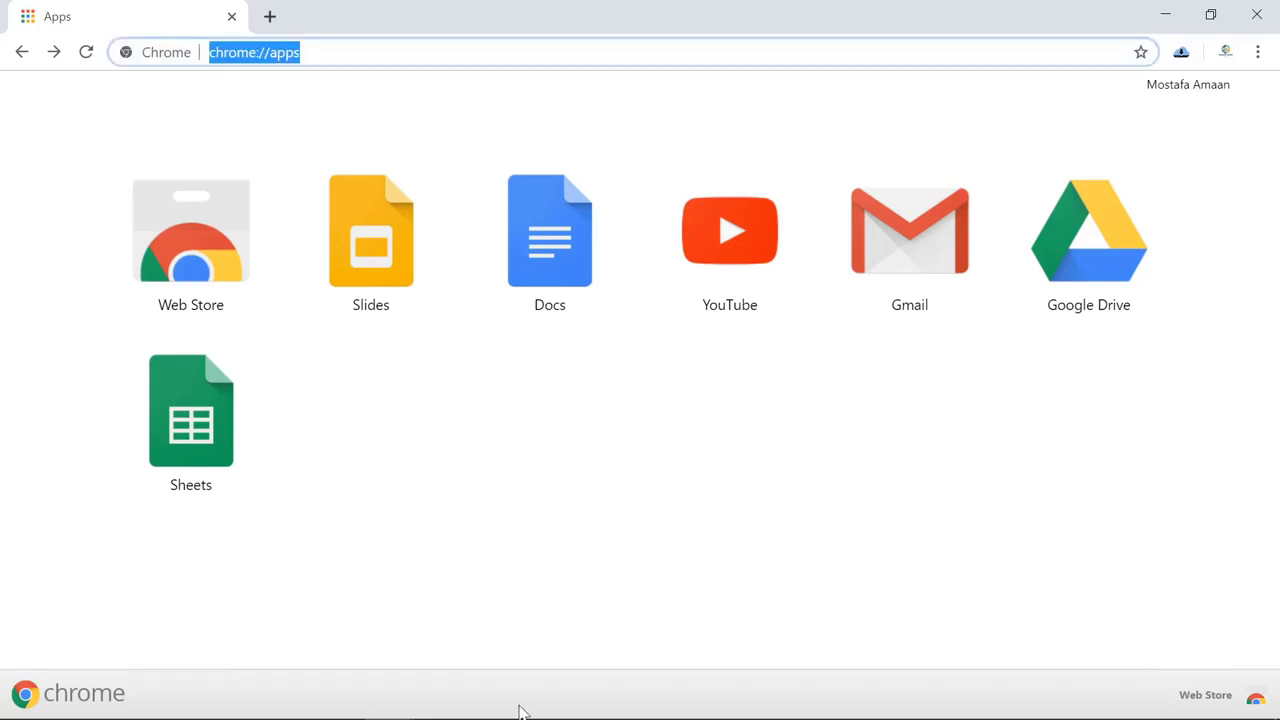
type("google.com")
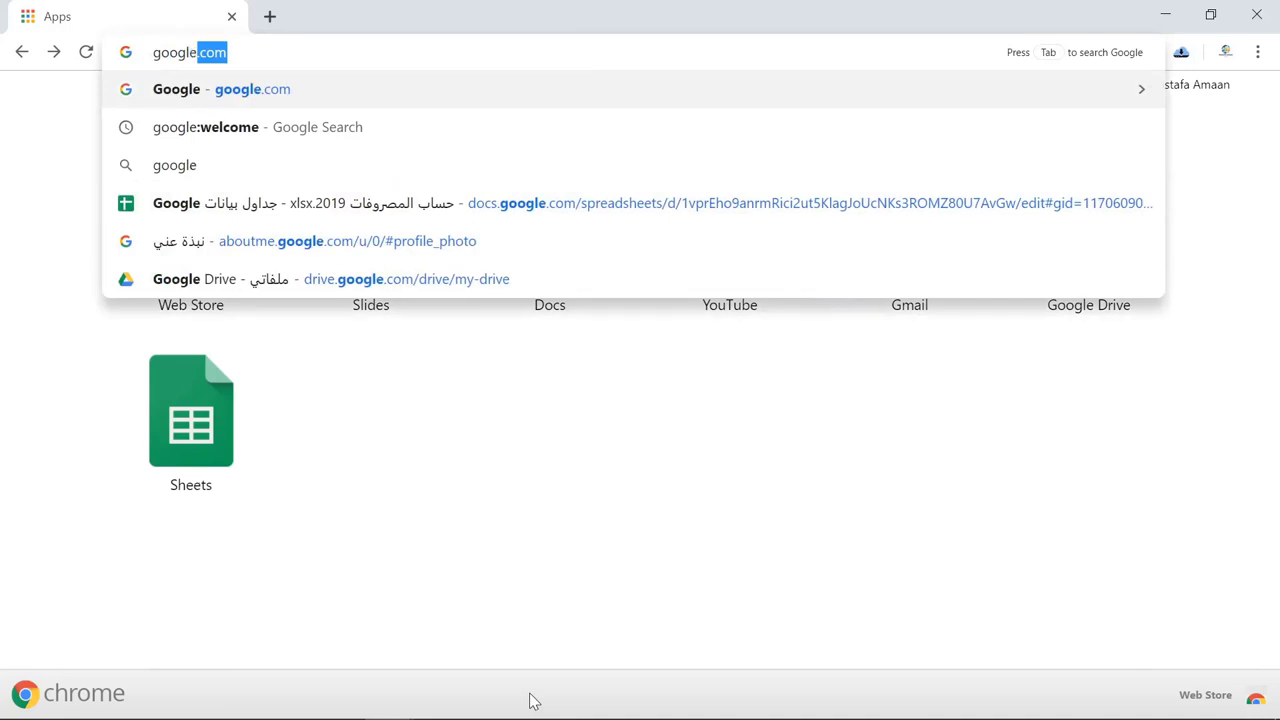
key("Return")
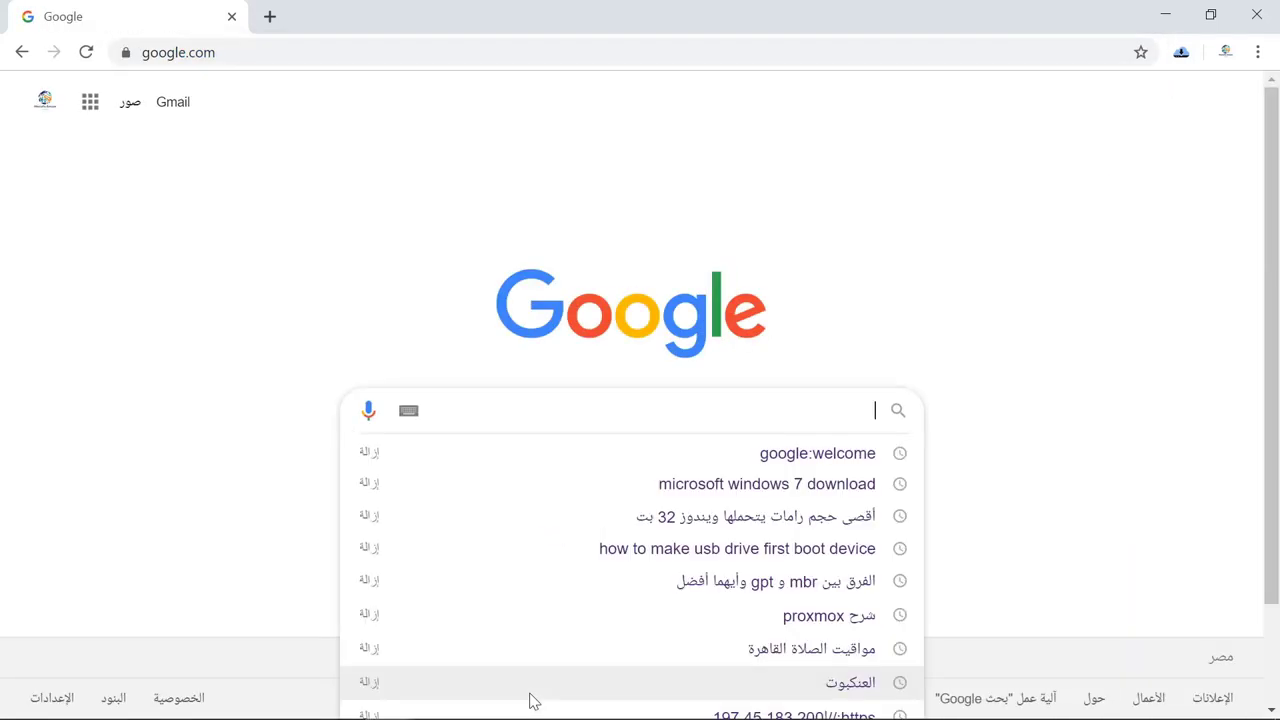
- Search Google for "microsoft windows 7 download" using the earlier search suggestion
type("mi")
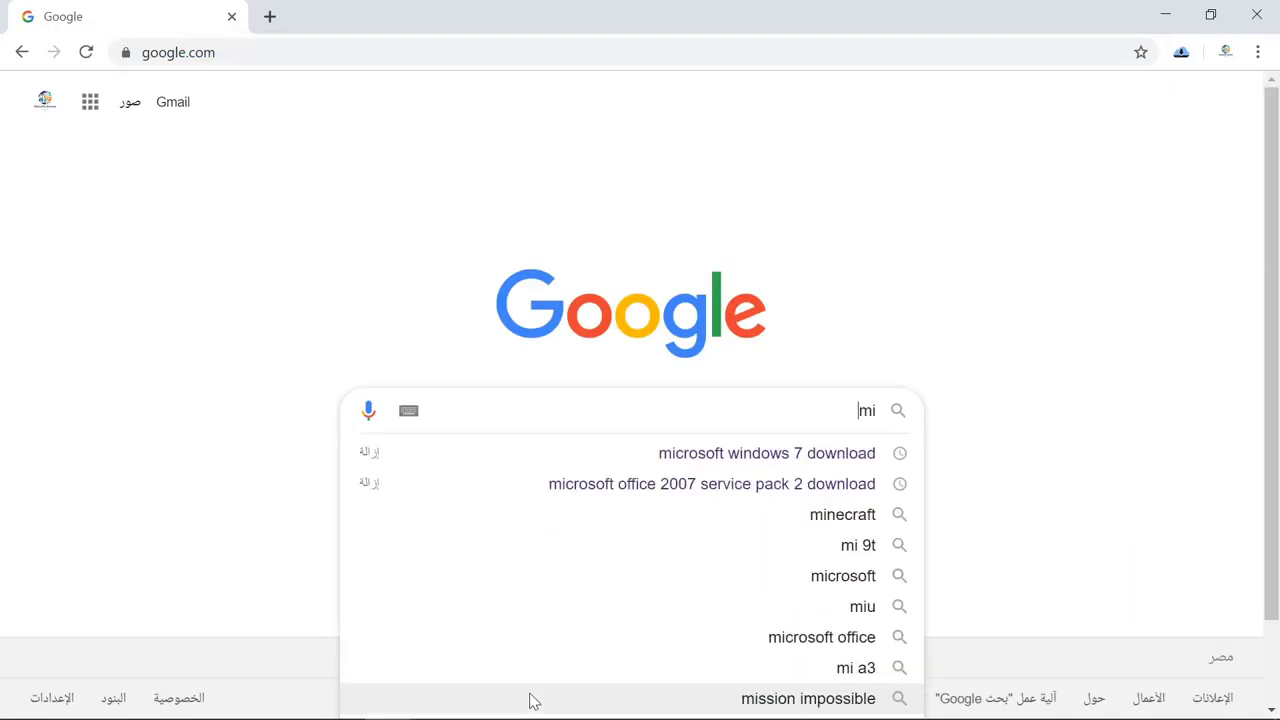
type("cro")
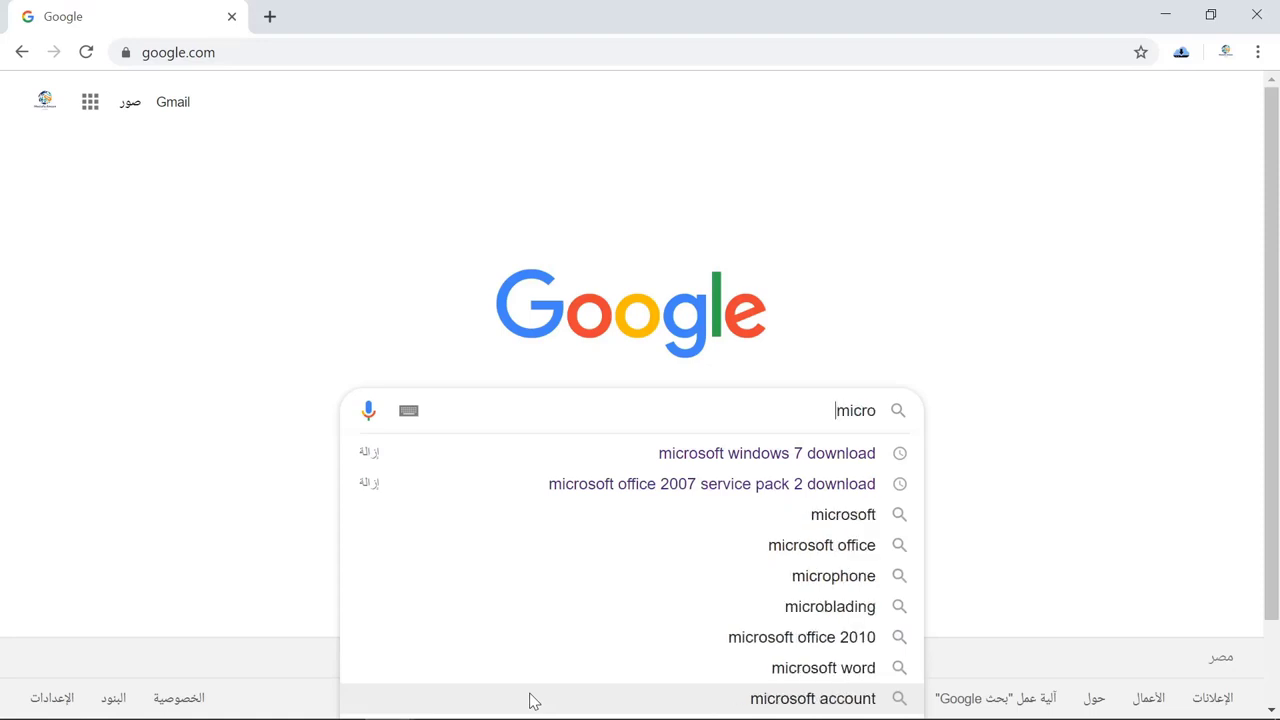
type("s")
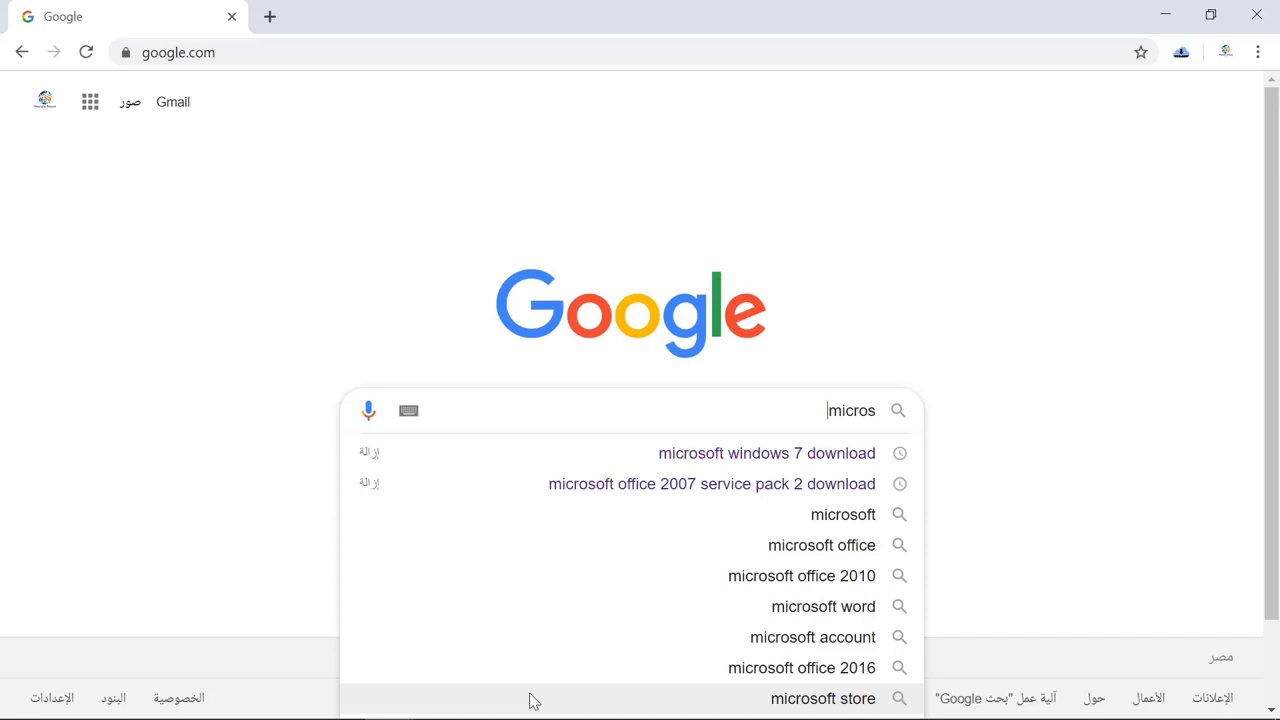
type("oft office 2019")
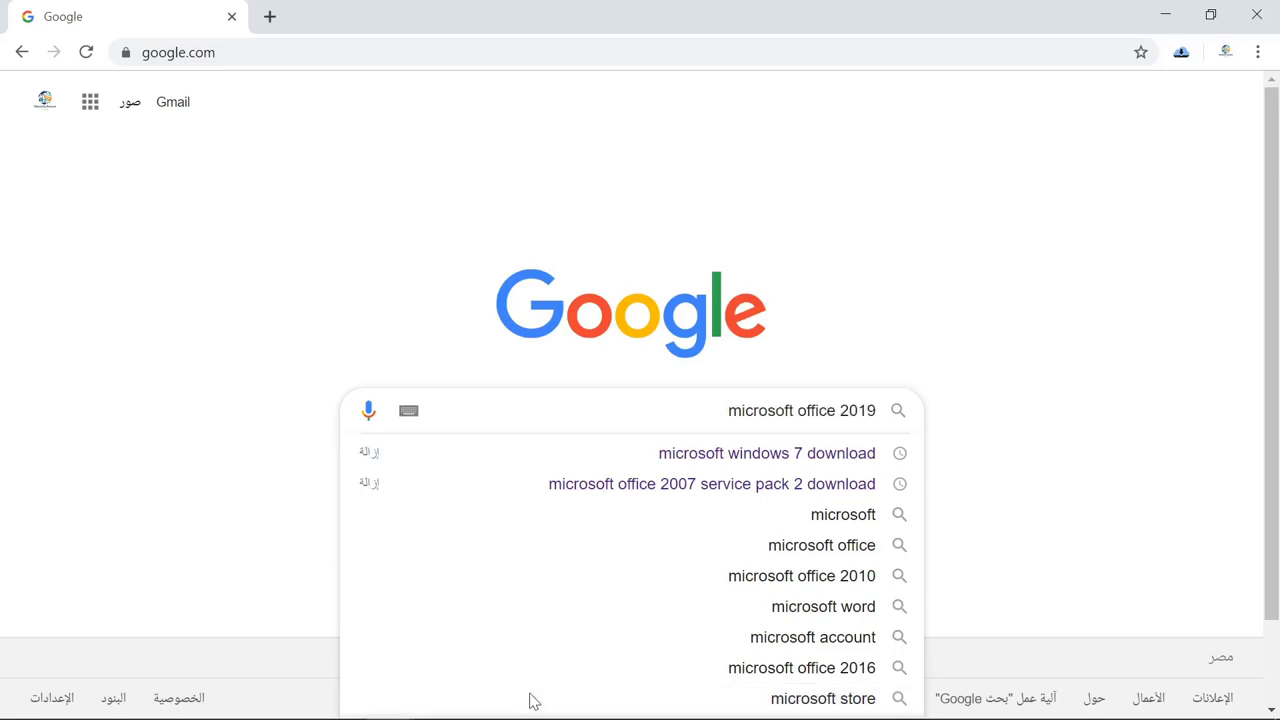
key("Up")
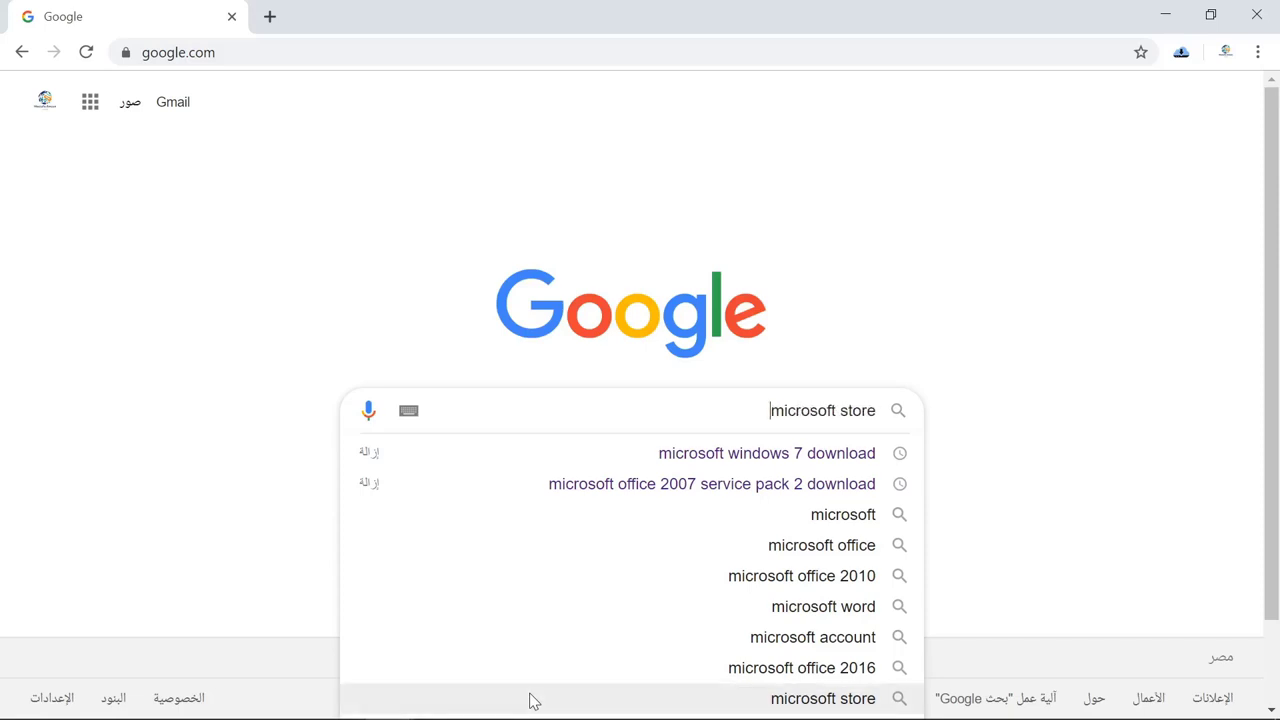
left_click(714, 464)
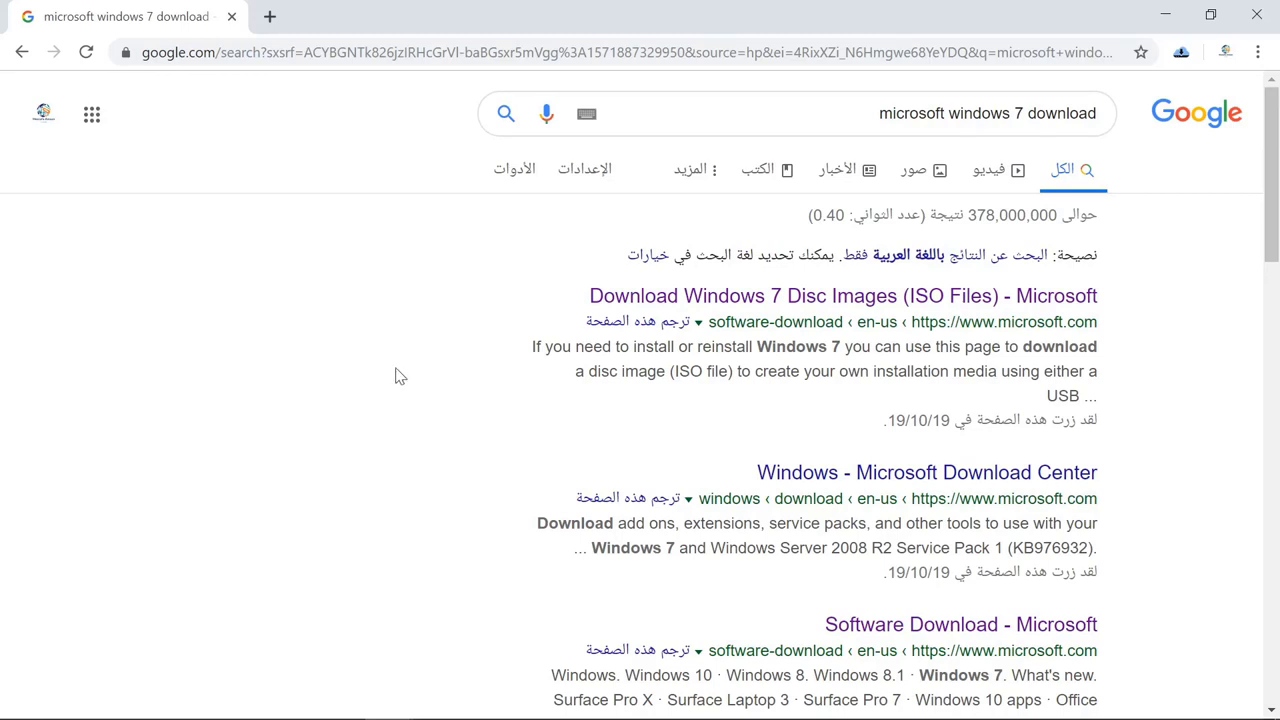
- Open the softlay.net result for Windows 7 Ultimate Full Version in a new tab and switch to it
scroll(397, 376, "down", 5)
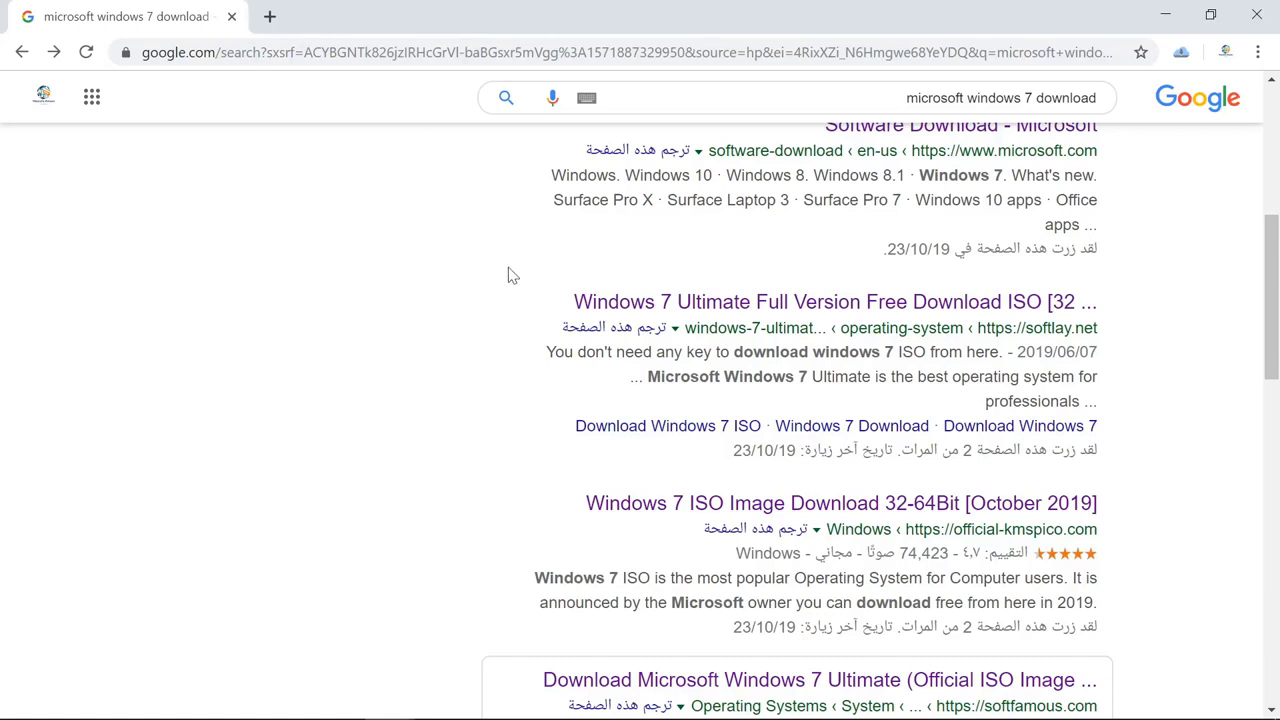
right_click(715, 303)
left_click(743, 318)
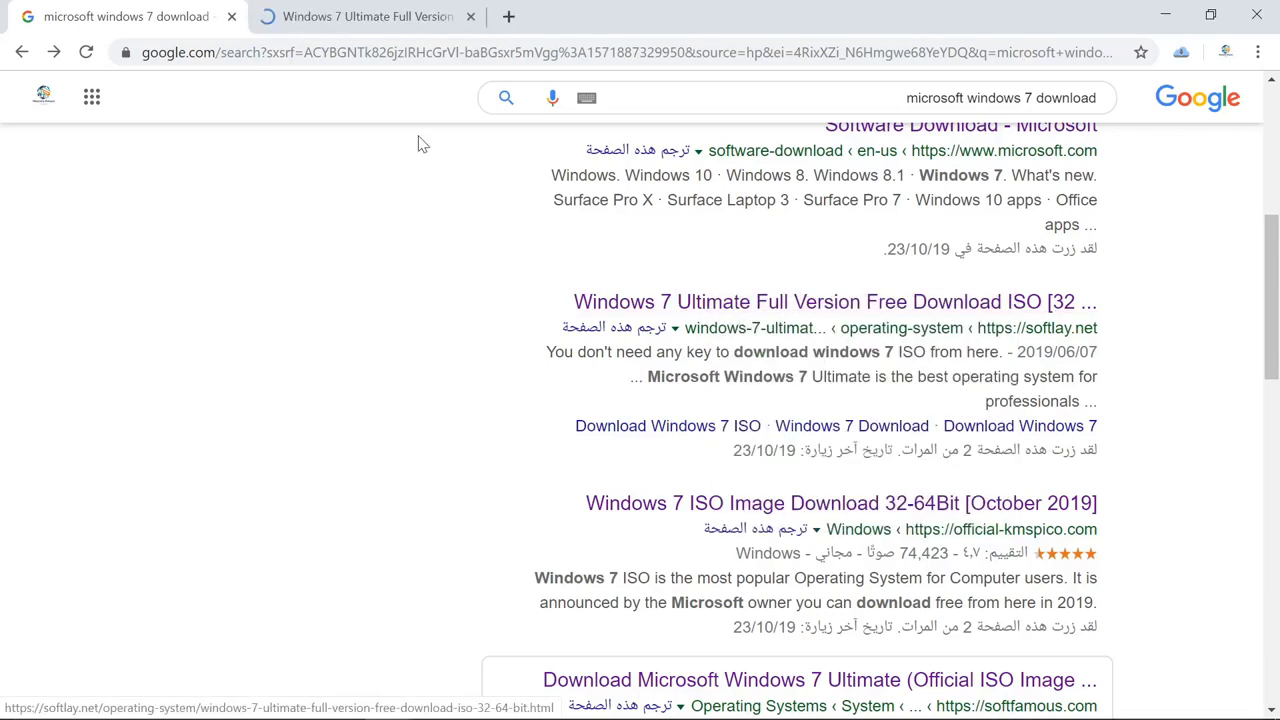
left_click(365, 18)
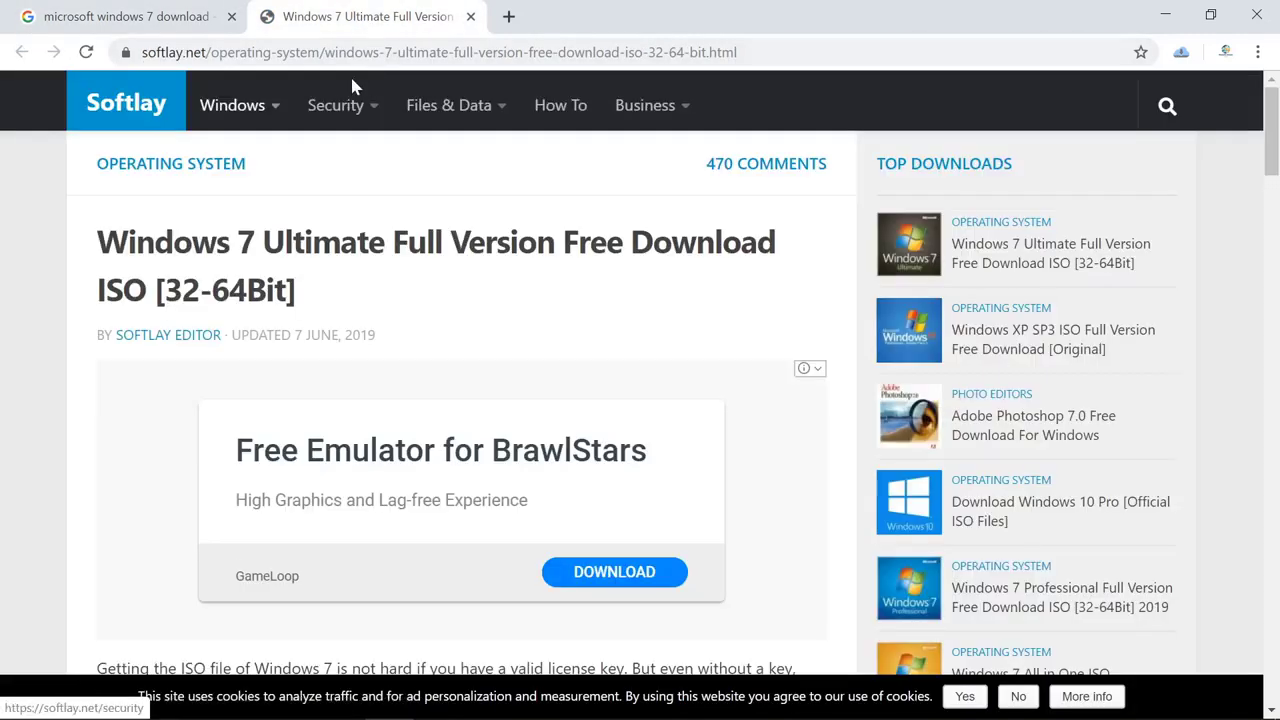
- Start the download of en_windows_7_ultimate_x64_dvd.iso from the Softlay page
scroll(98, 382, "down", 6)
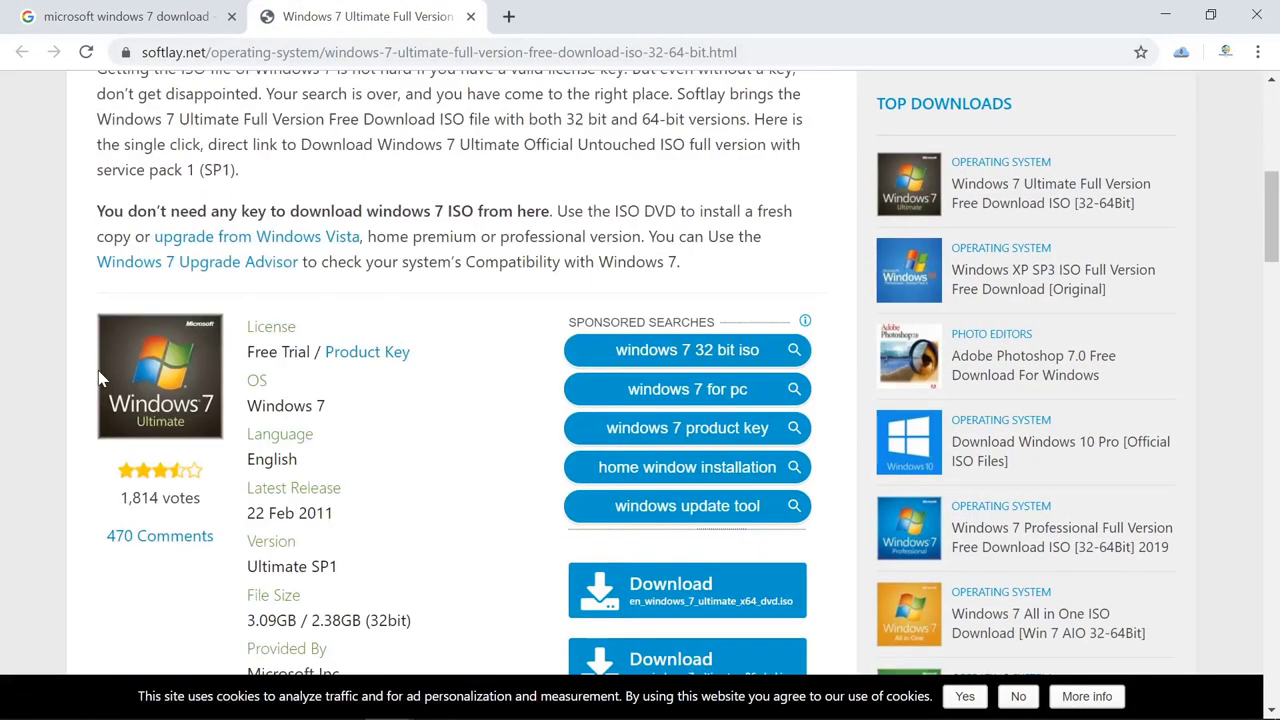
scroll(98, 378, "down", 2)
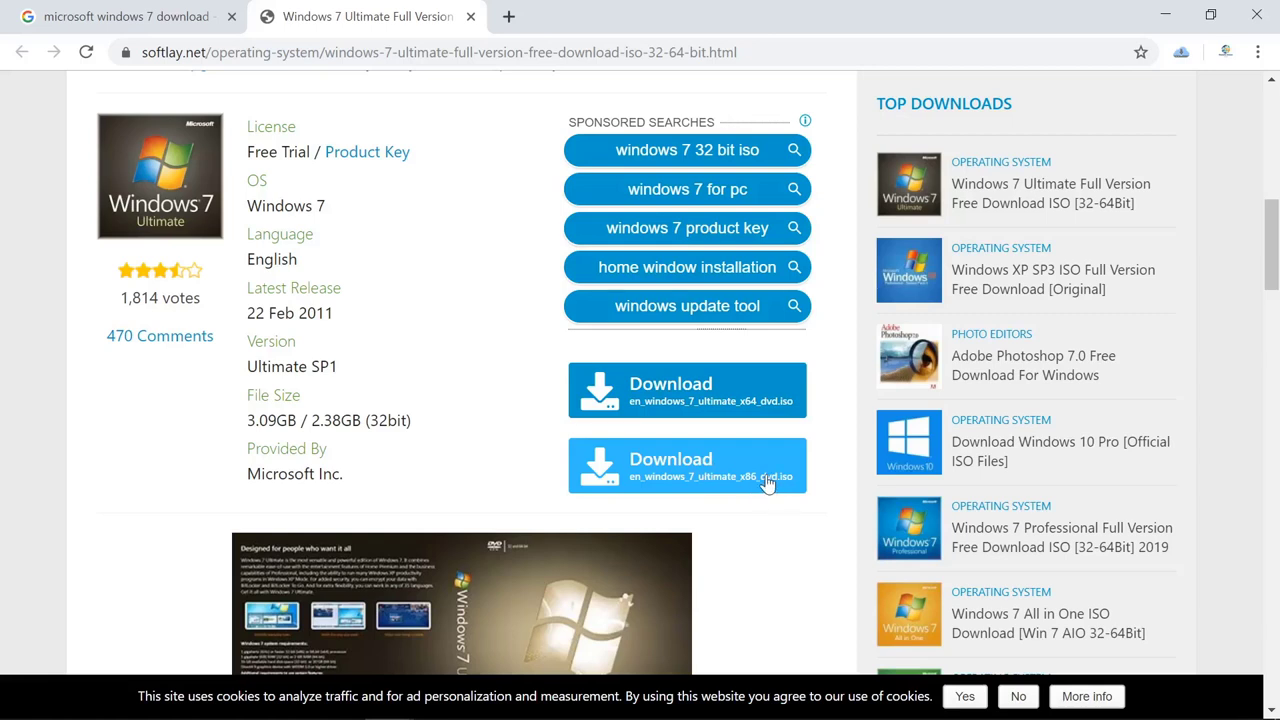
left_click(736, 401)
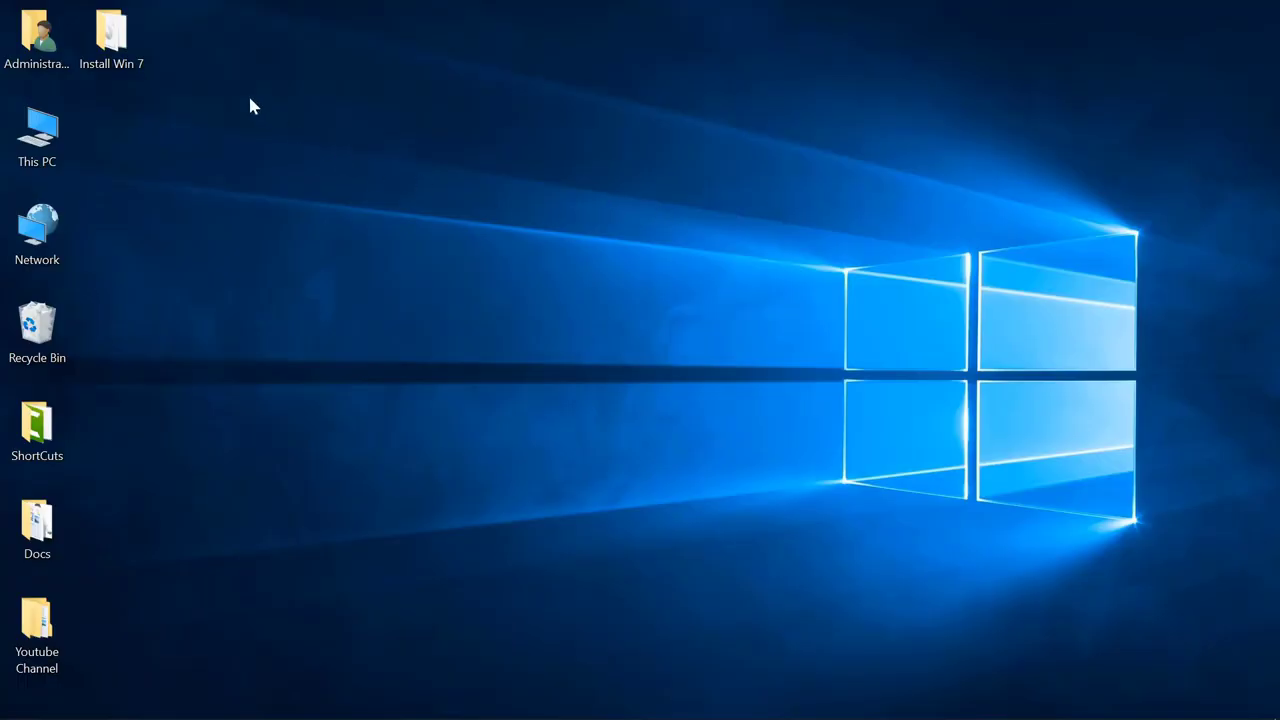
- Run Rufus 3.6.exe from the desktop folder Install Win 7 and allow it to check for updates online
double_click(135, 60)
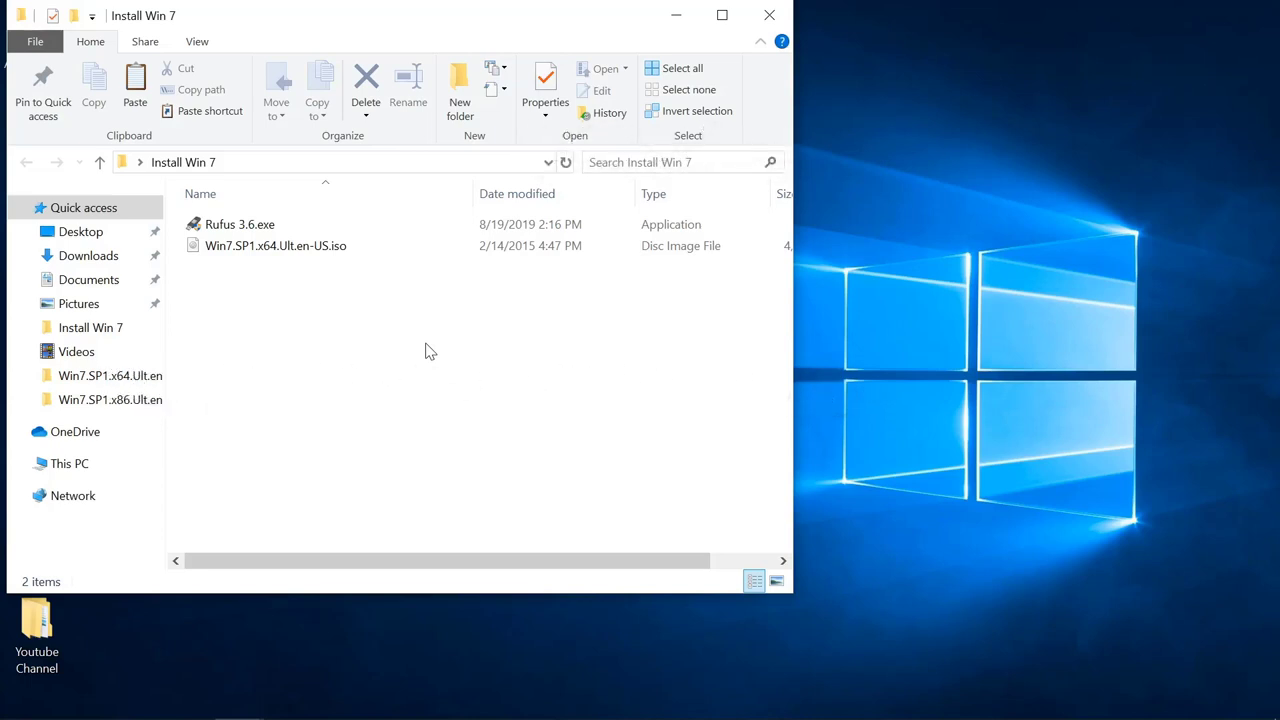
double_click(241, 230)
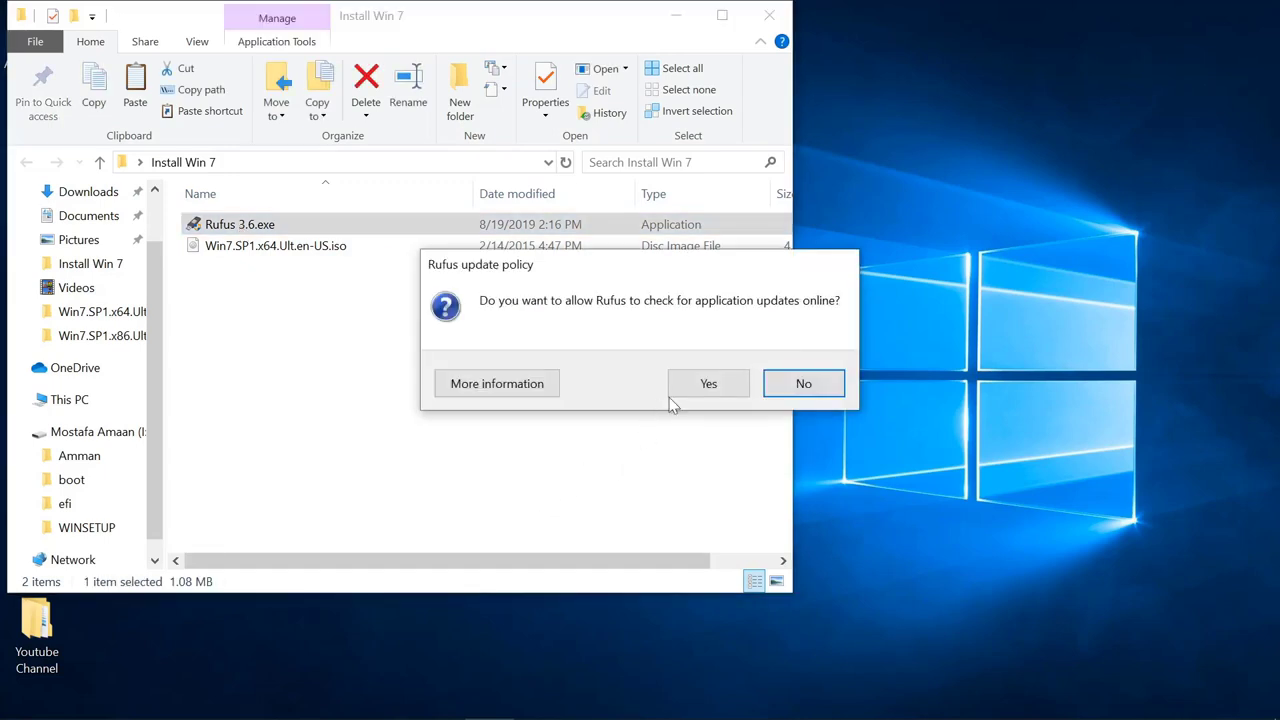
left_click(695, 391)
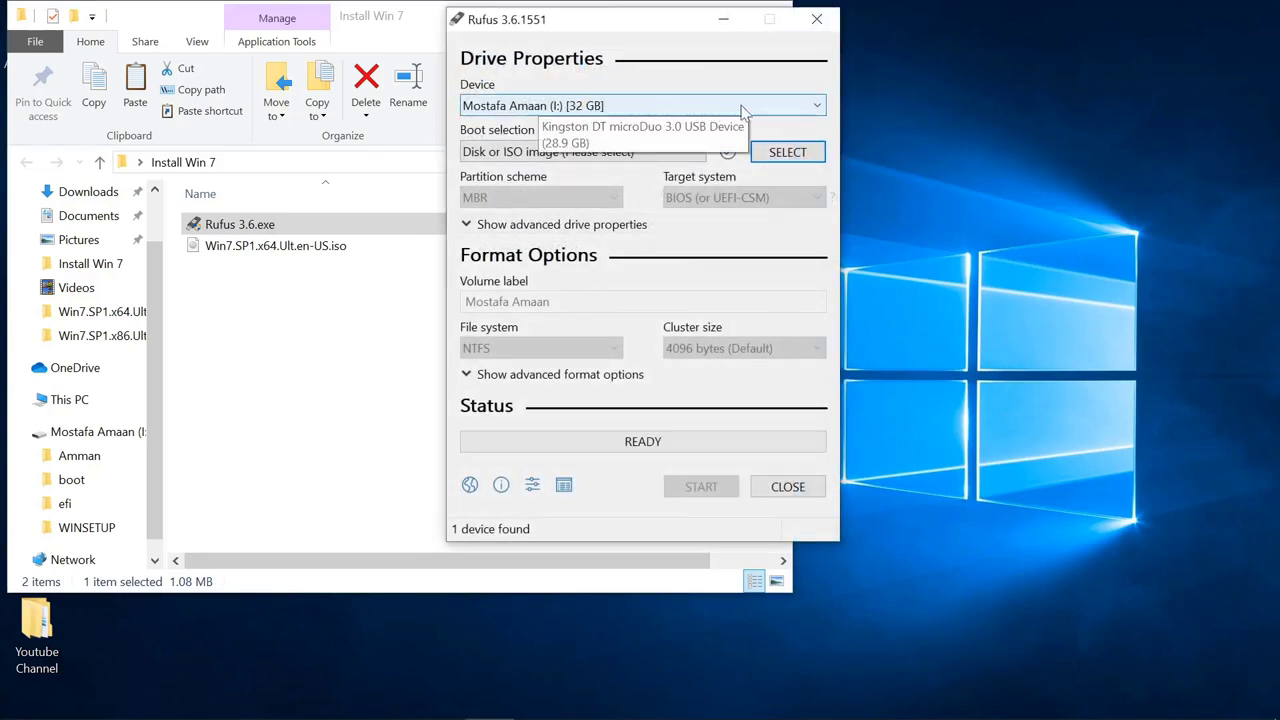
- Examine the list of target devices in Rufus, keeping the 32 GB USB drive (I:) selected
left_click(816, 109)
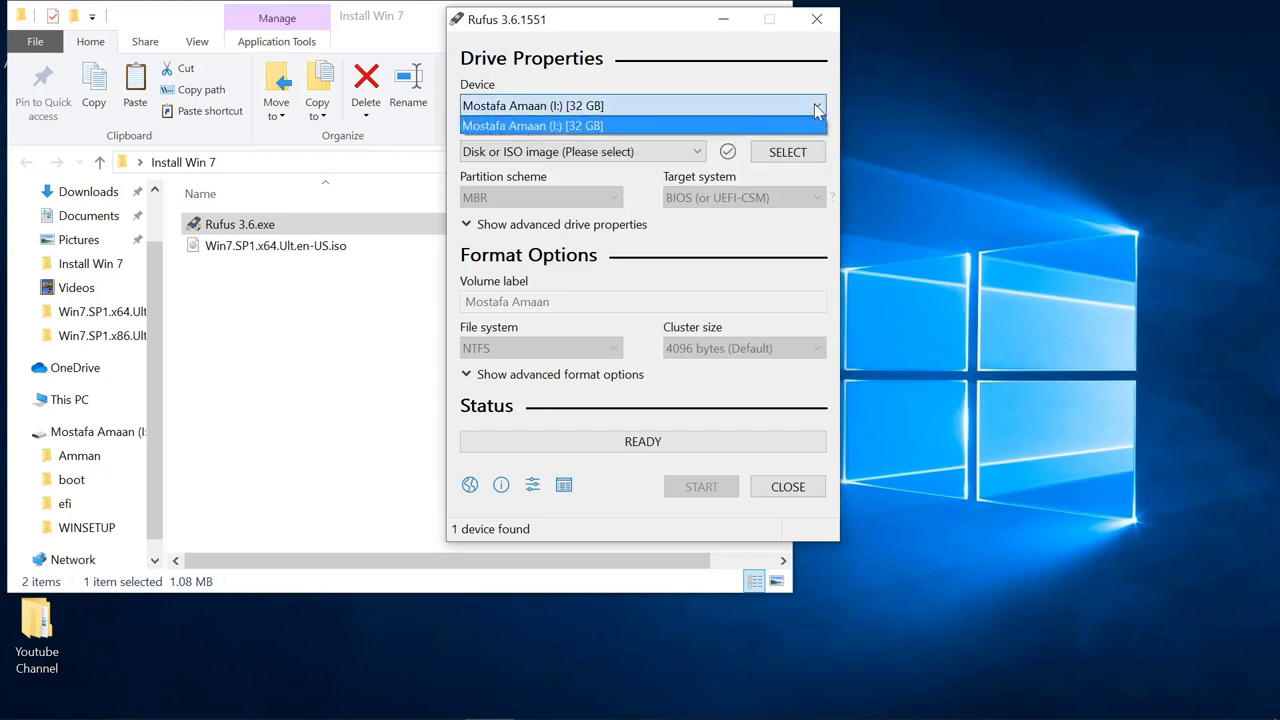
left_click(693, 80)
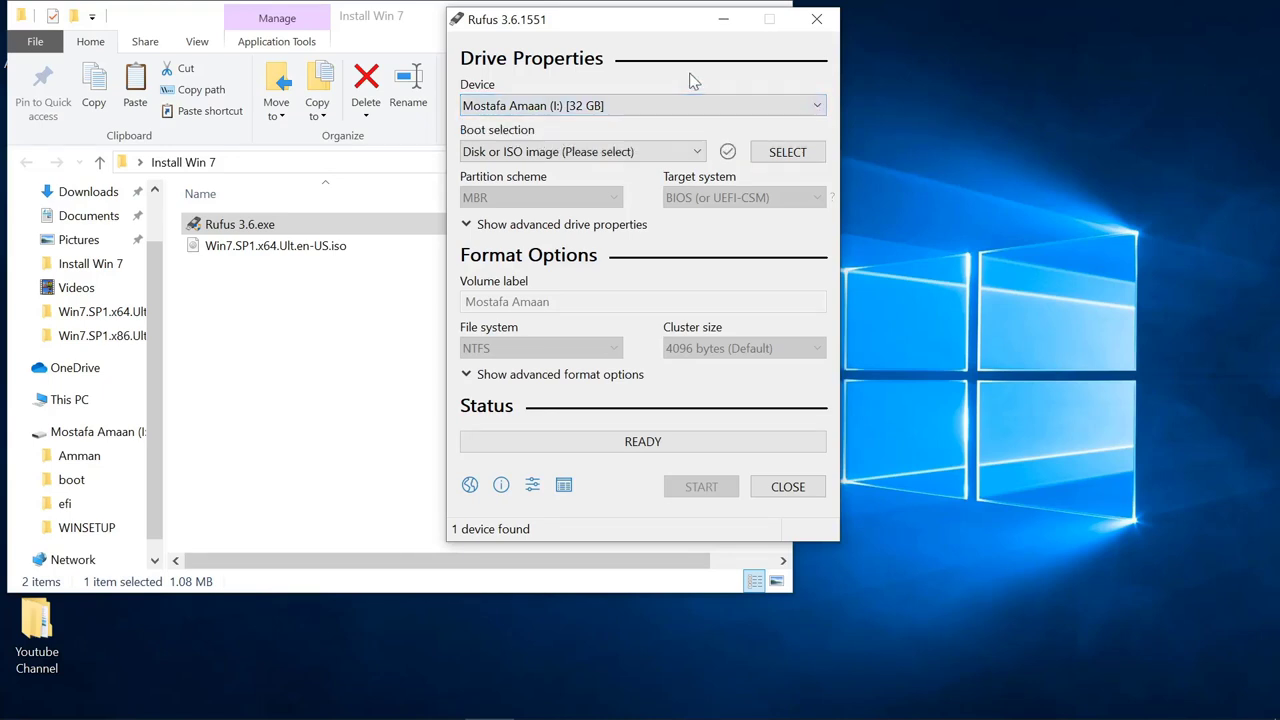
left_click(790, 107)
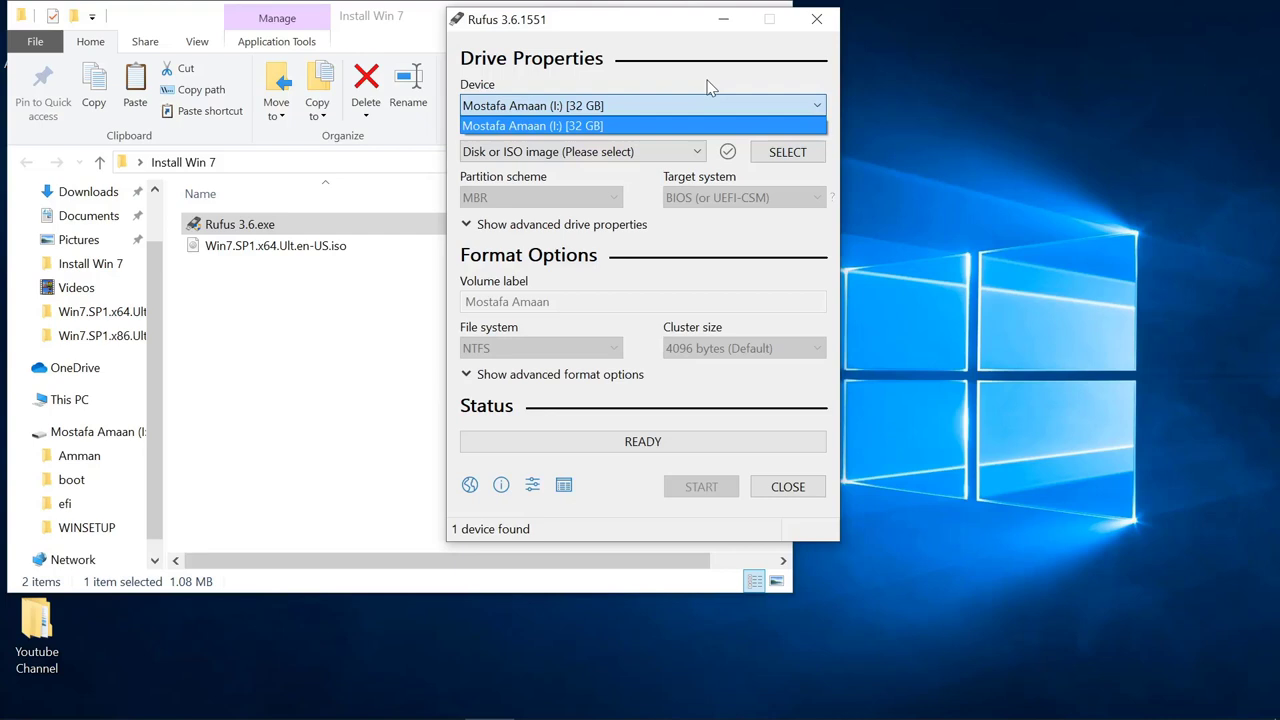
left_click(707, 88)
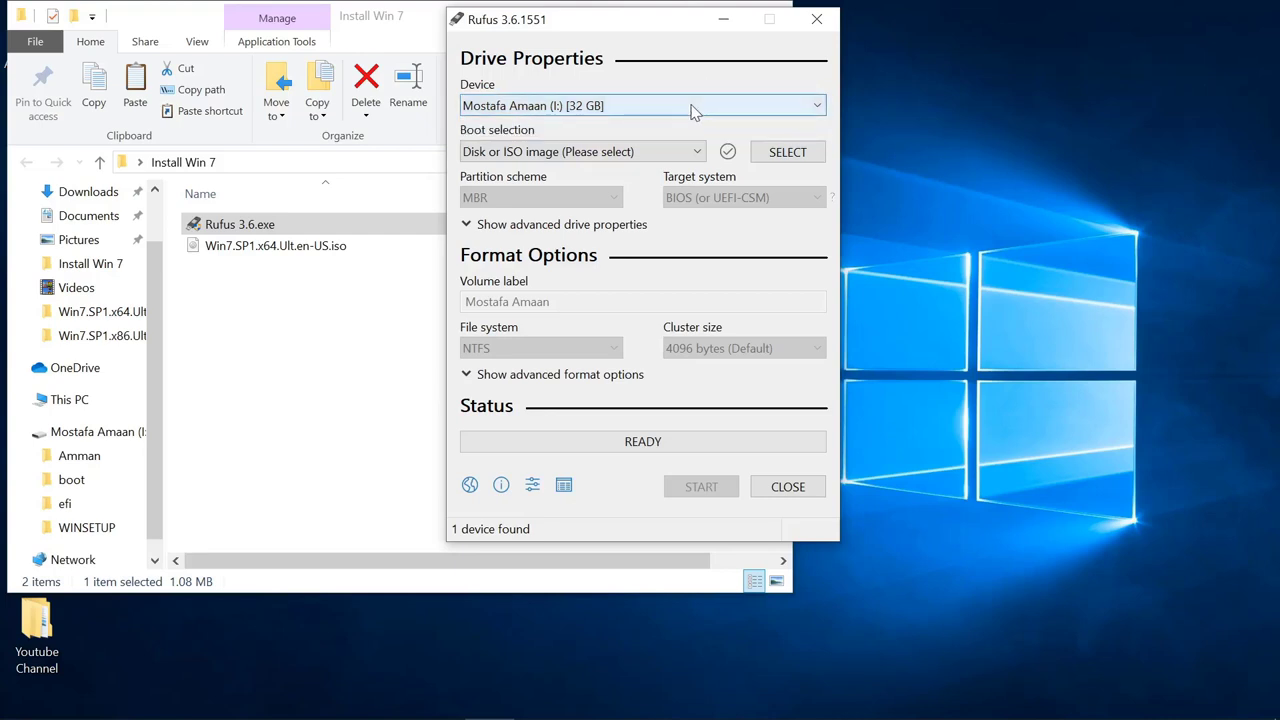
- Load Win7.SP1.x64.Ult.en-US.iso from the desktop folder Install Win 7 as the Rufus boot image
left_click(786, 160)
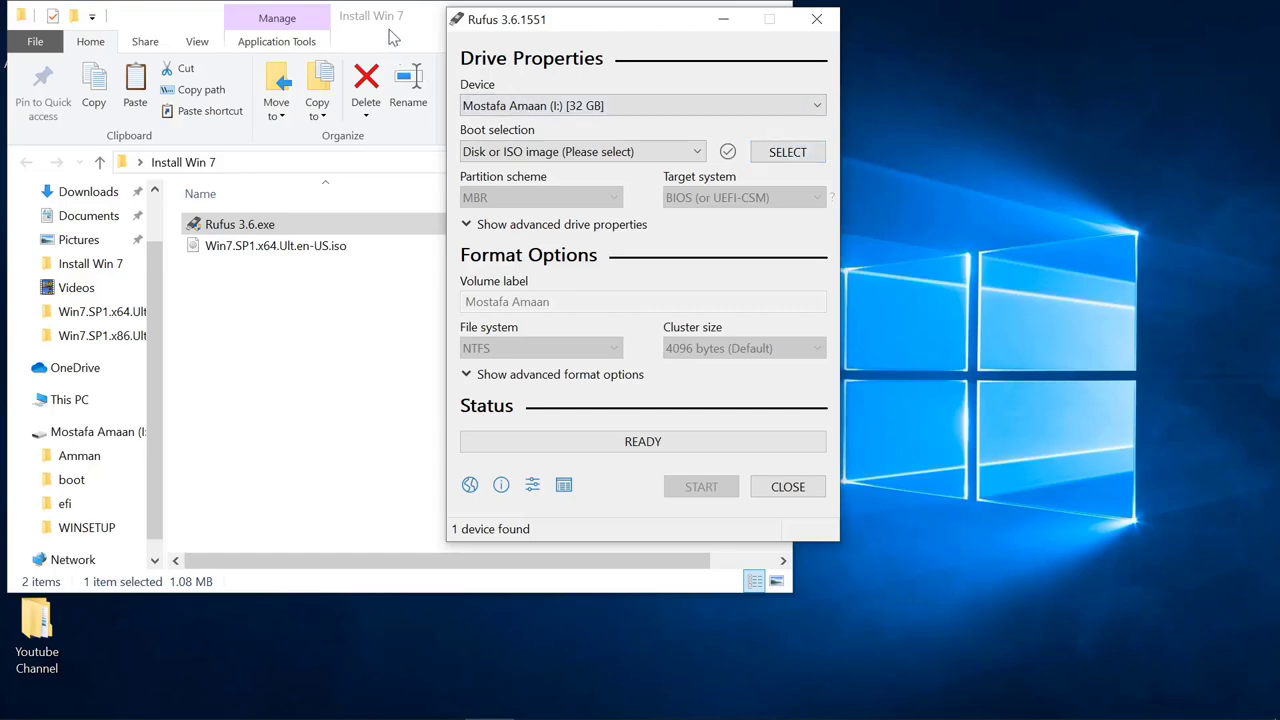
left_click(800, 163)
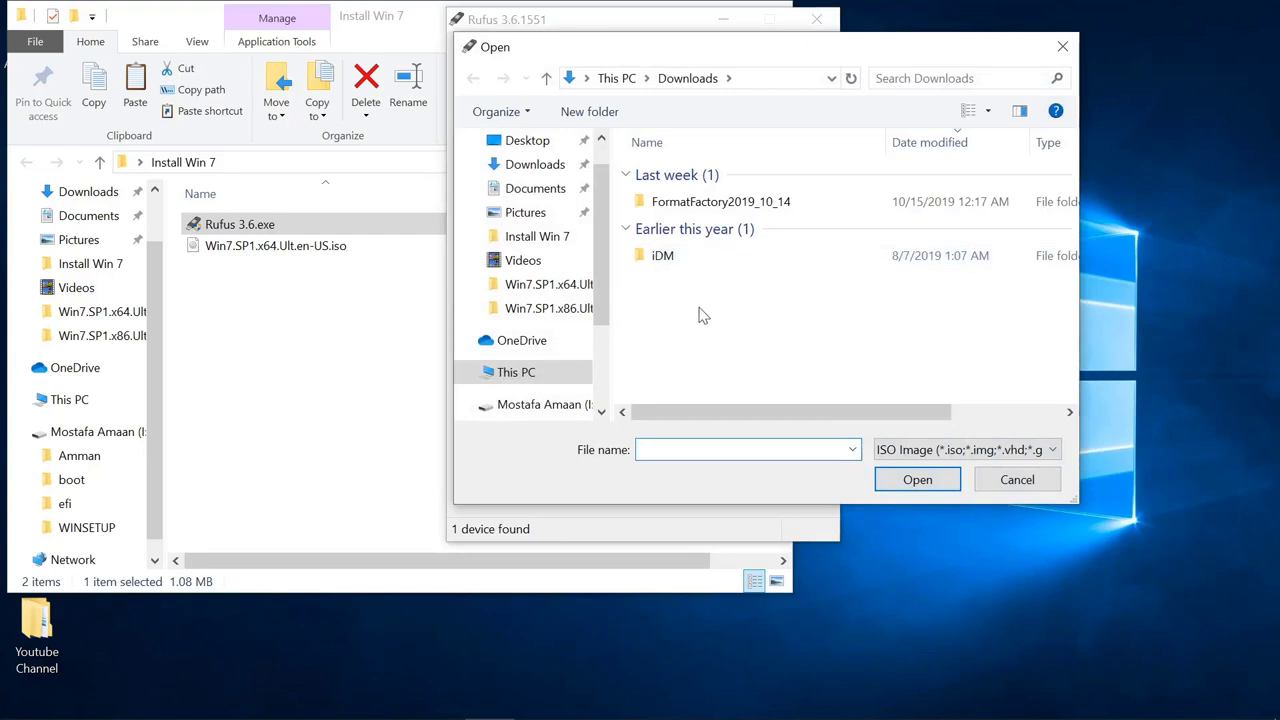
left_click(527, 146)
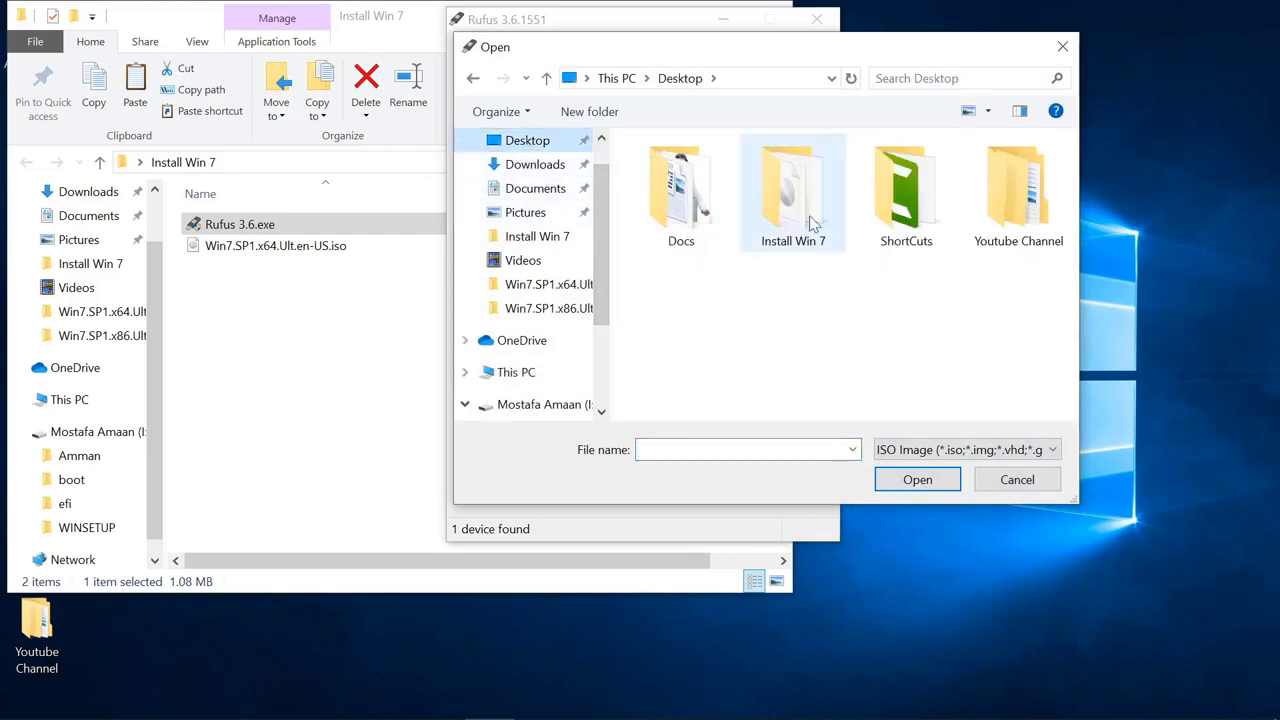
double_click(790, 195)
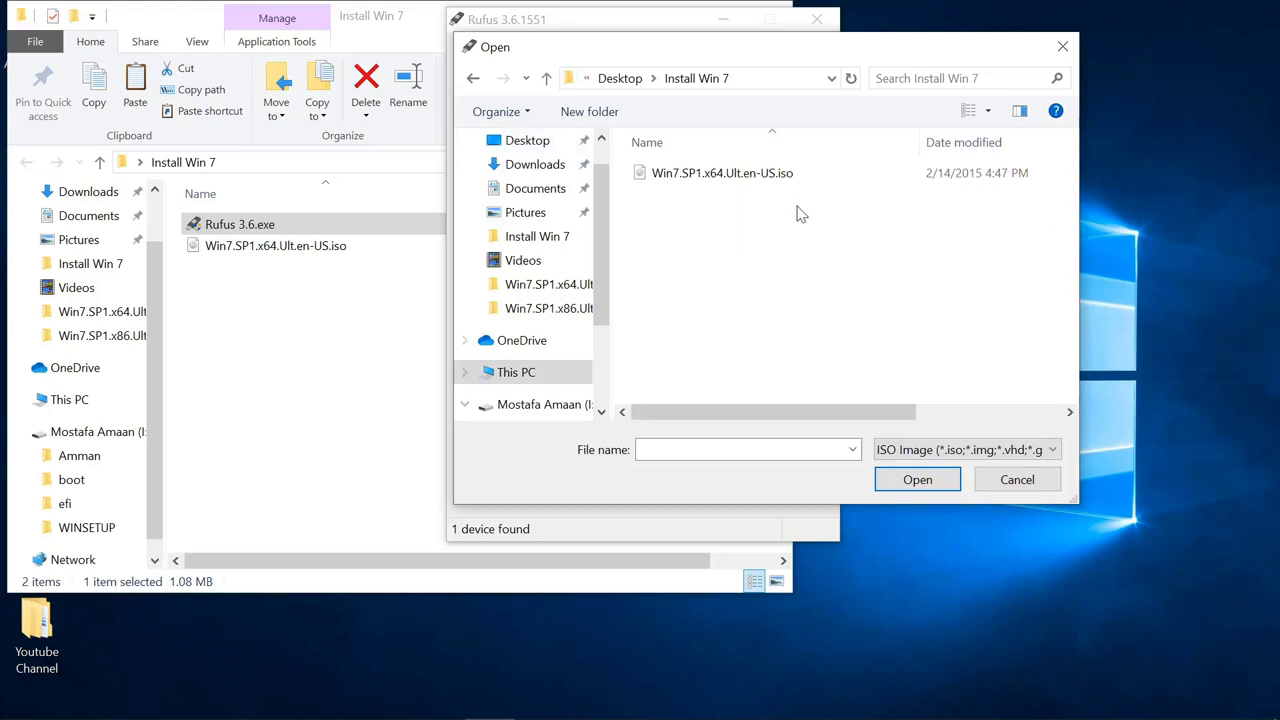
left_click(710, 180)
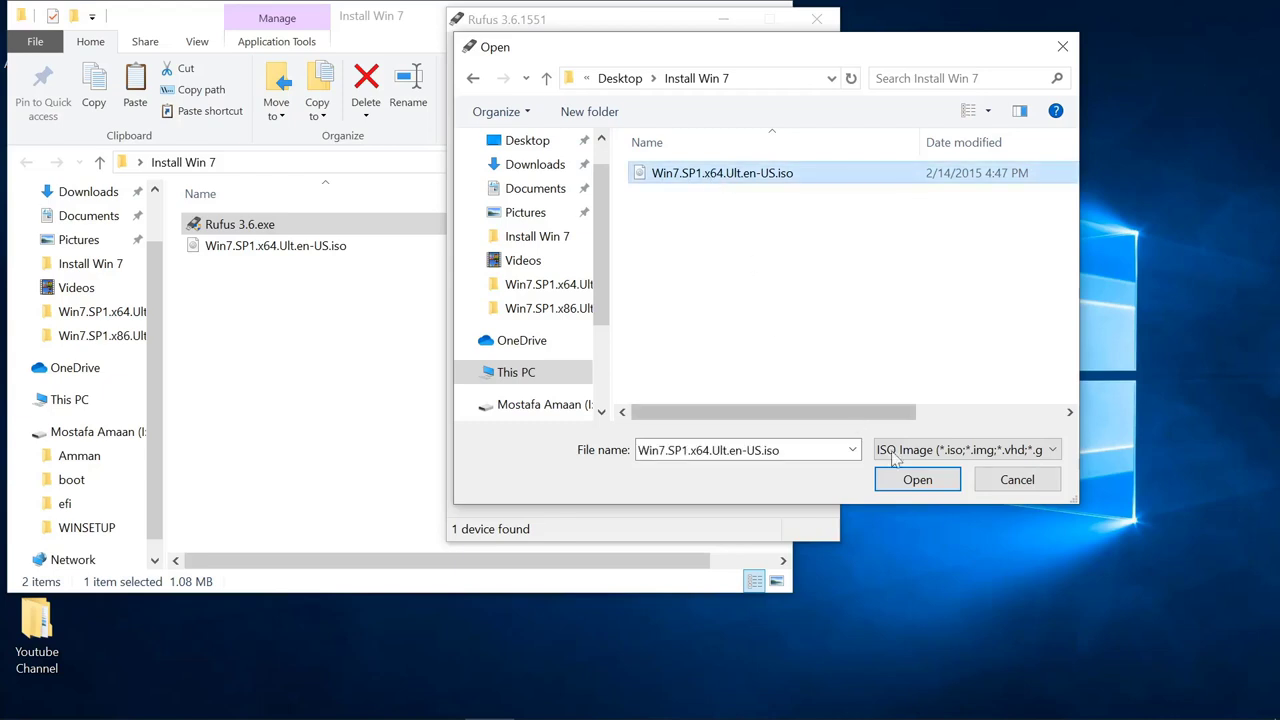
left_click(911, 480)
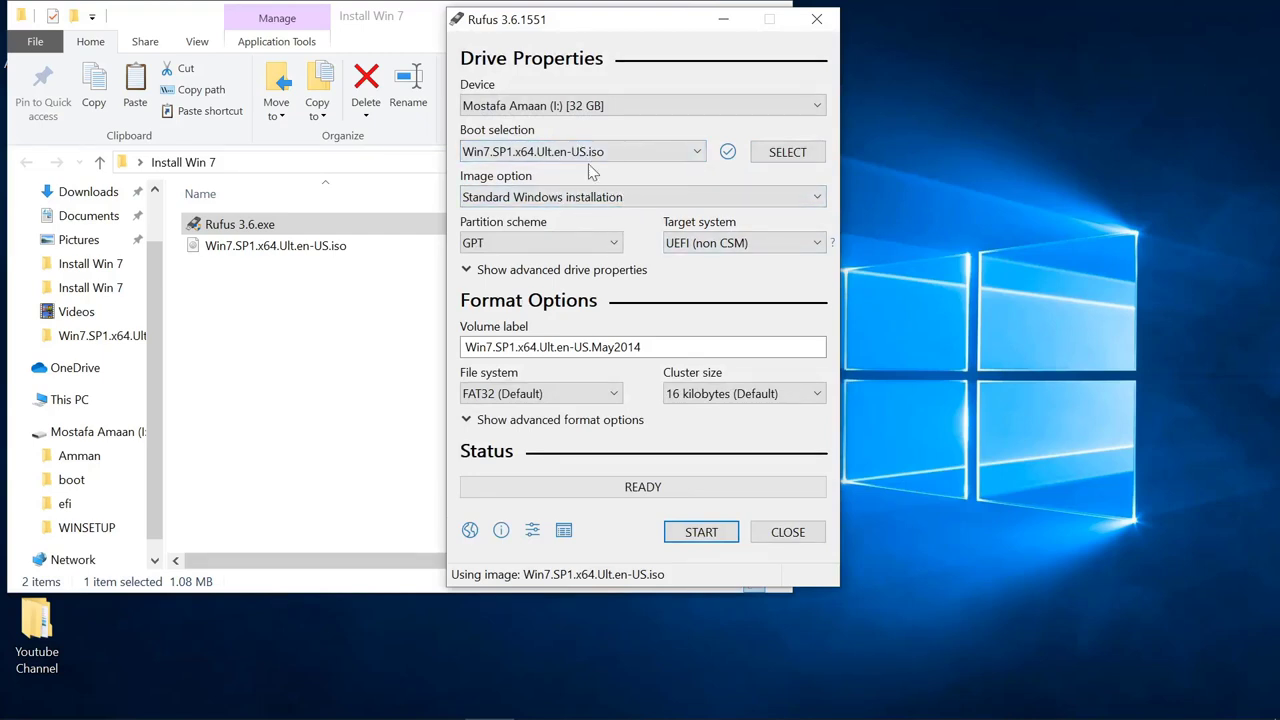
- Set the partition scheme to MBR, write the image to the USB drive accepting the erasure of its data, and close Rufus
left_click(617, 245)
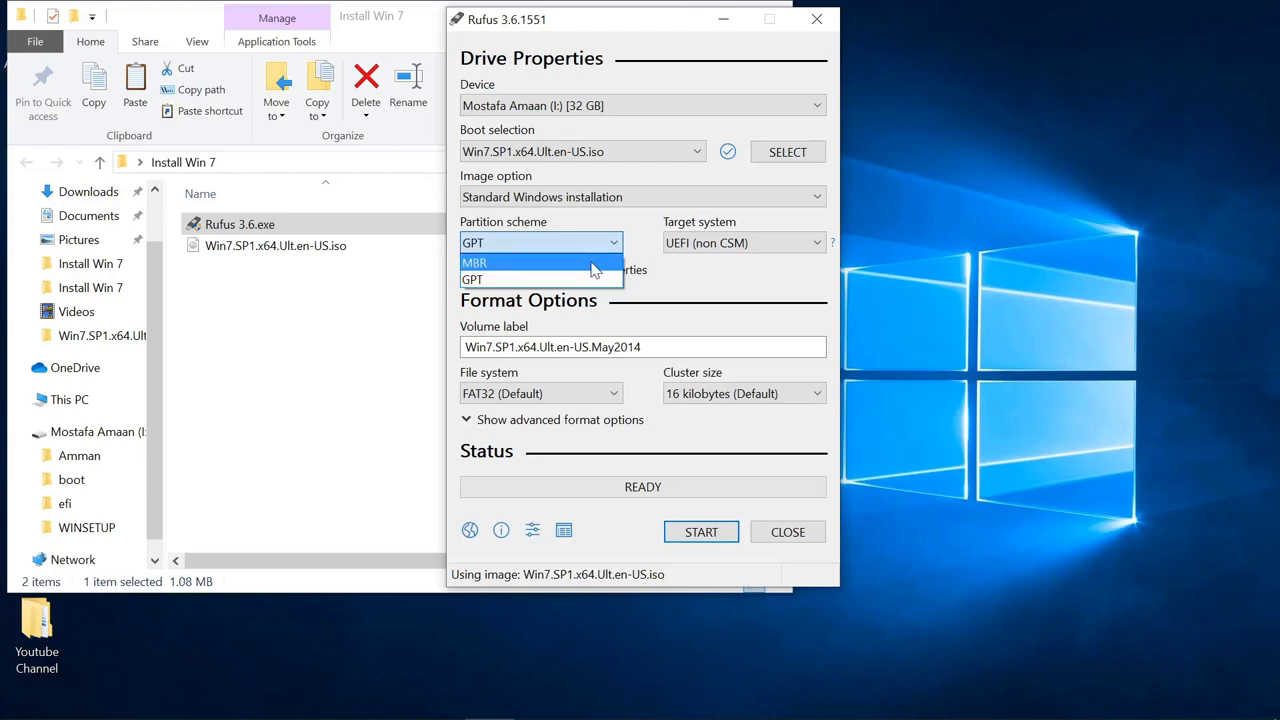
left_click(594, 263)
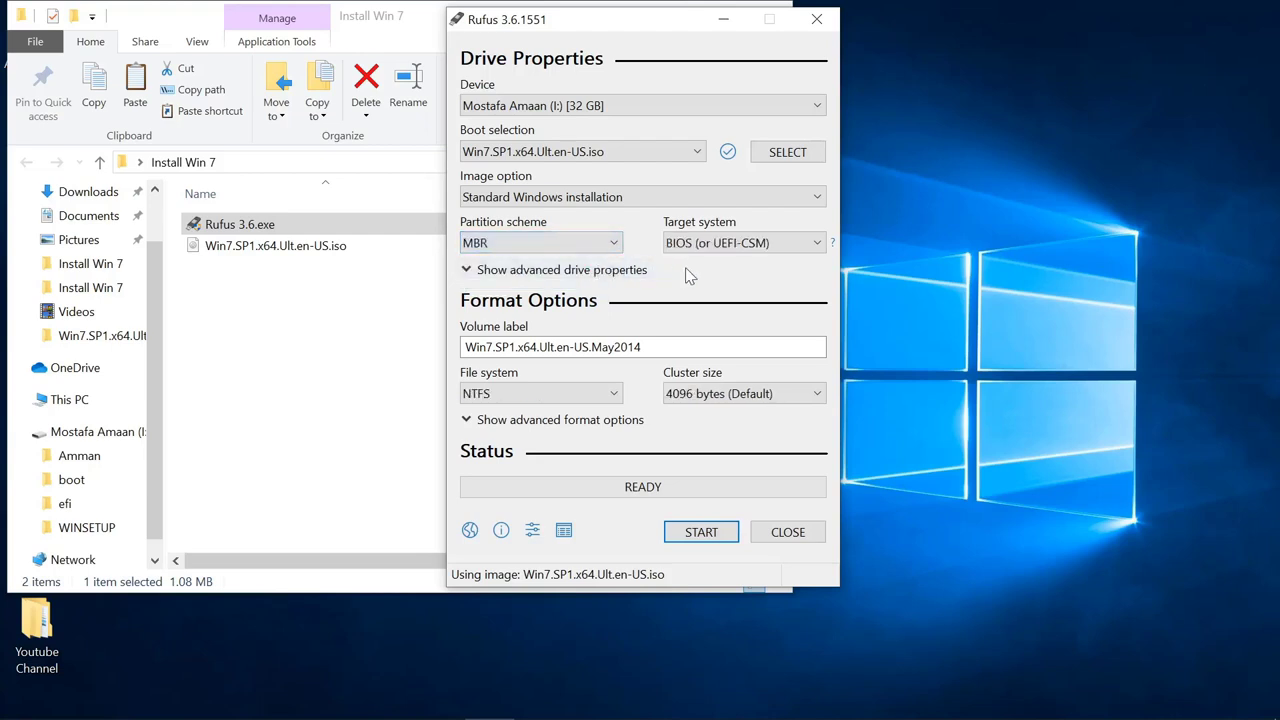
left_click(693, 540)
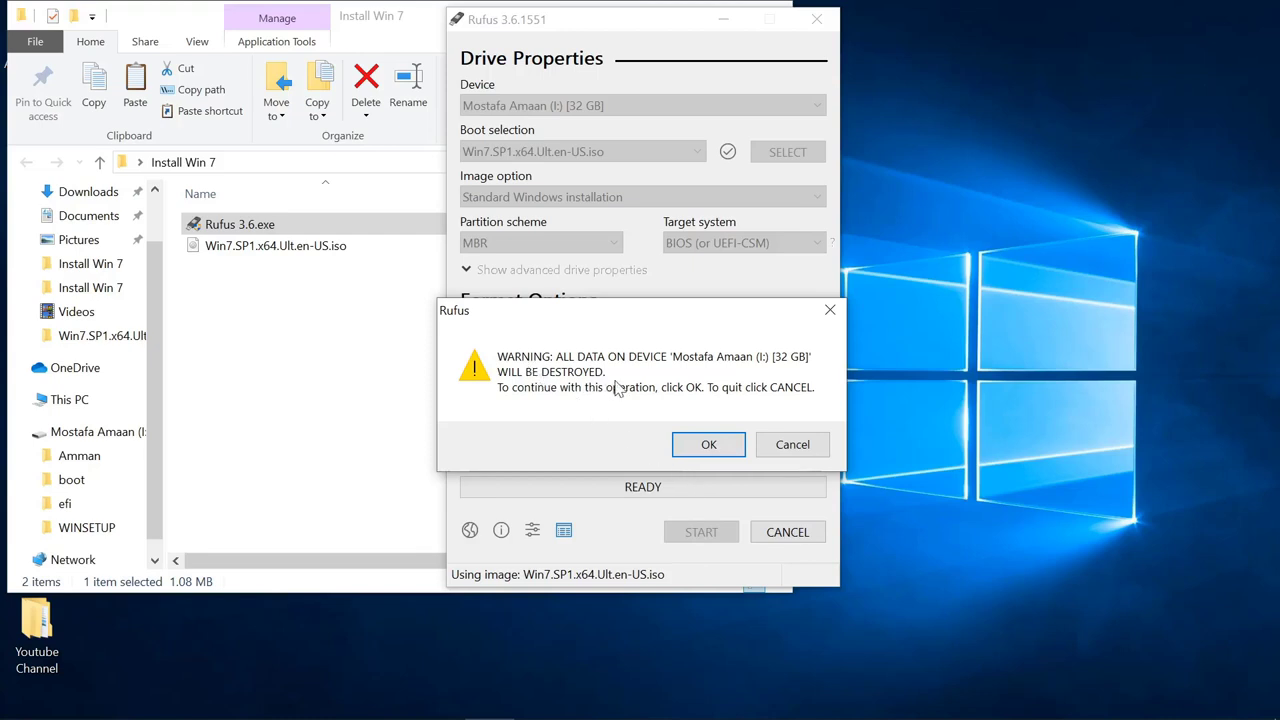
left_click(706, 444)
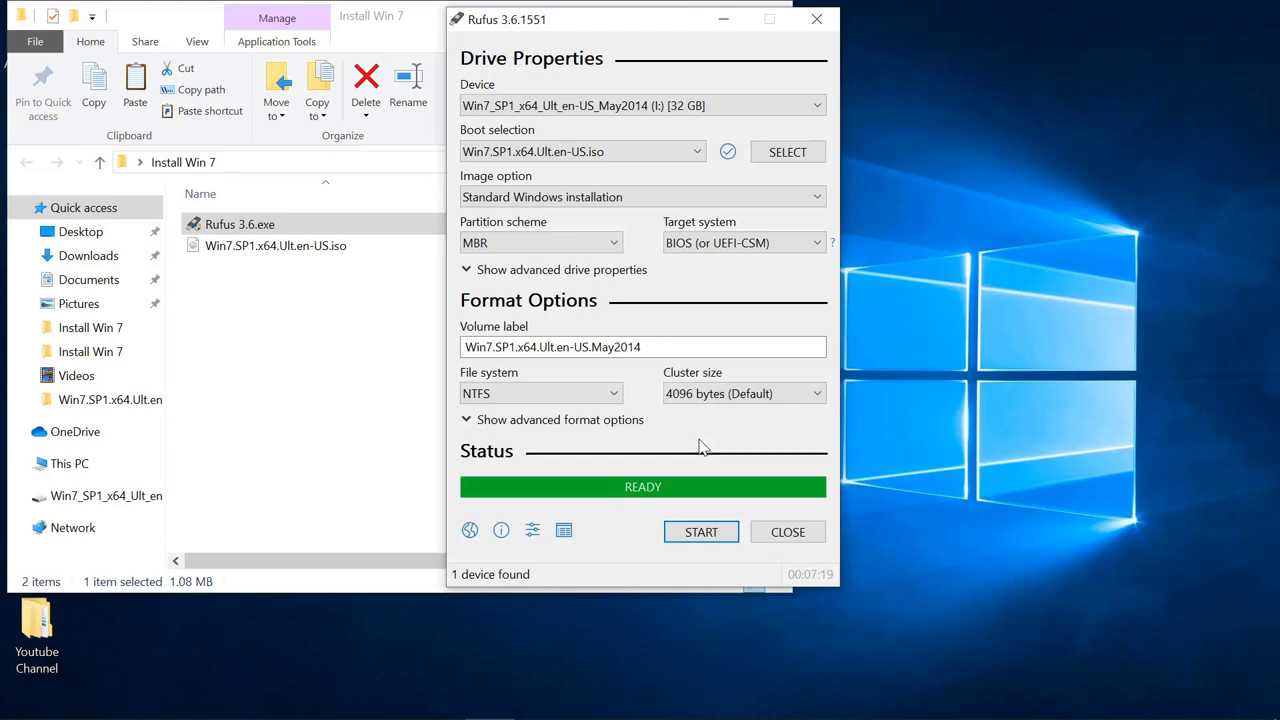
left_click(787, 532)
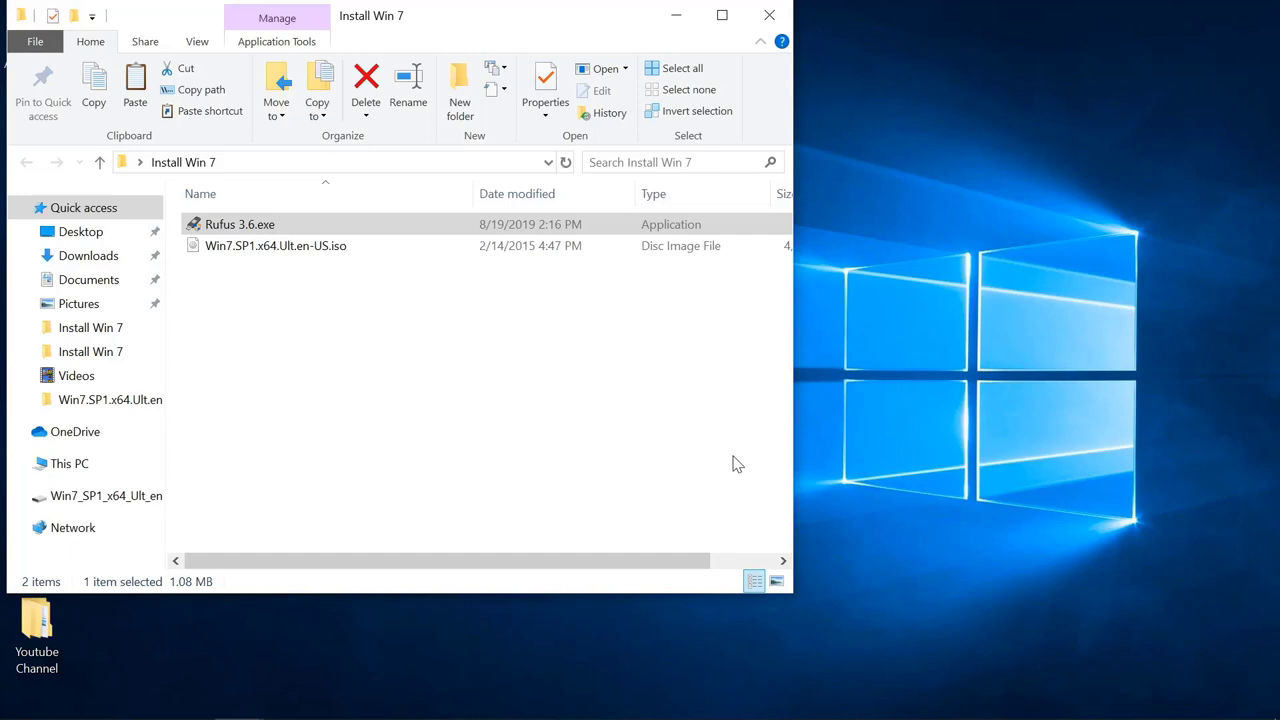
key("F2")
key("F10")
key("Delete")
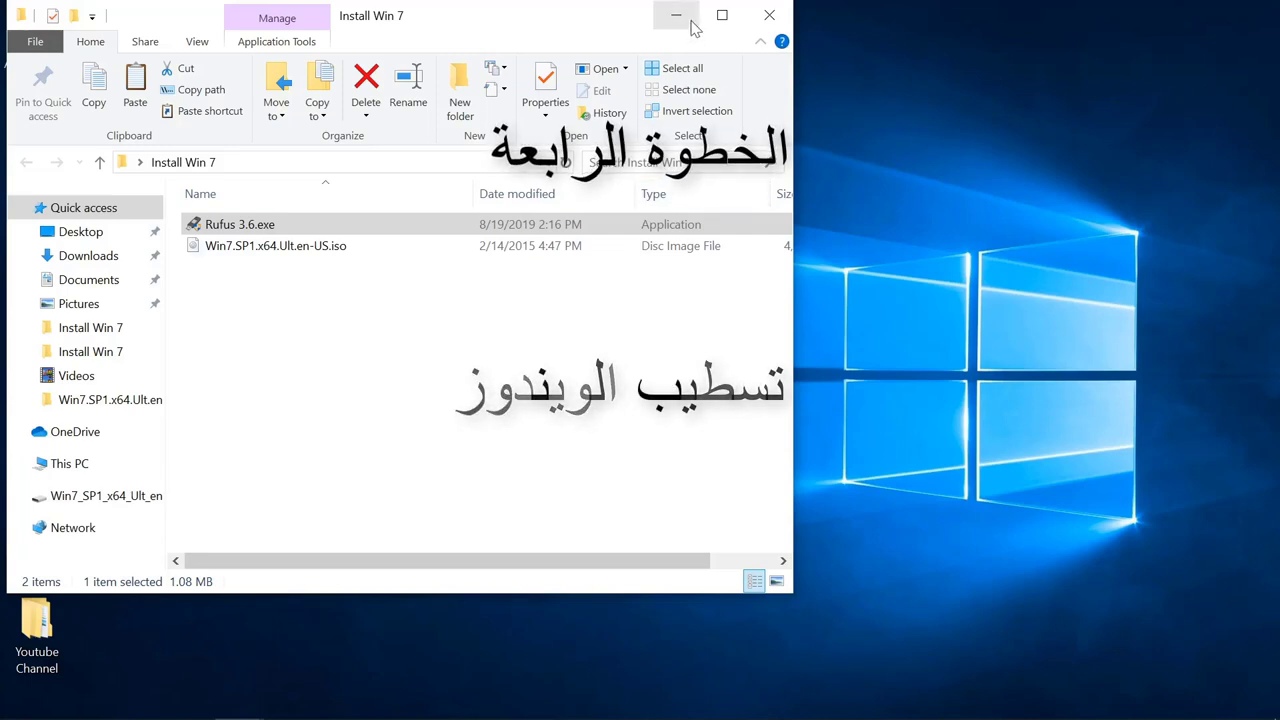
- Close the Install Win 7 folder window
left_click(757, 25)
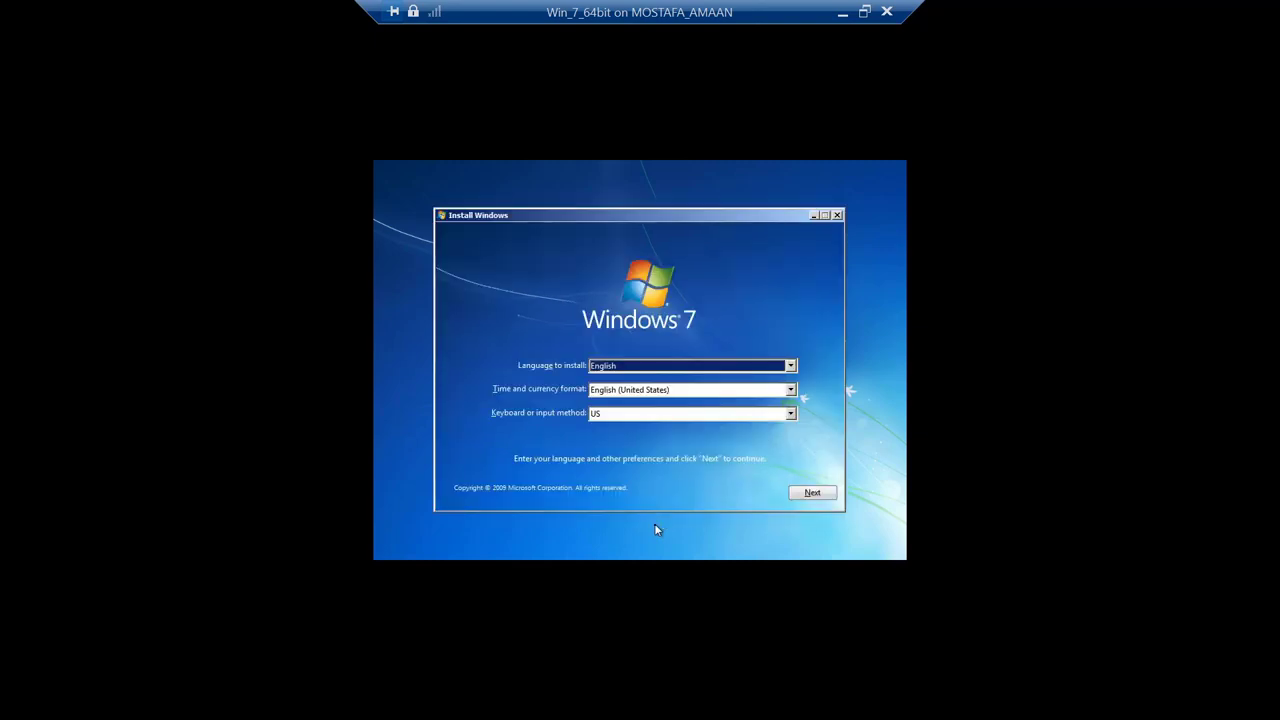
- Start the Windows 7 installation with the default English and US settings, choosing the Windows 7 Ultimate Pre-Activated x64 edition
left_click(812, 494)
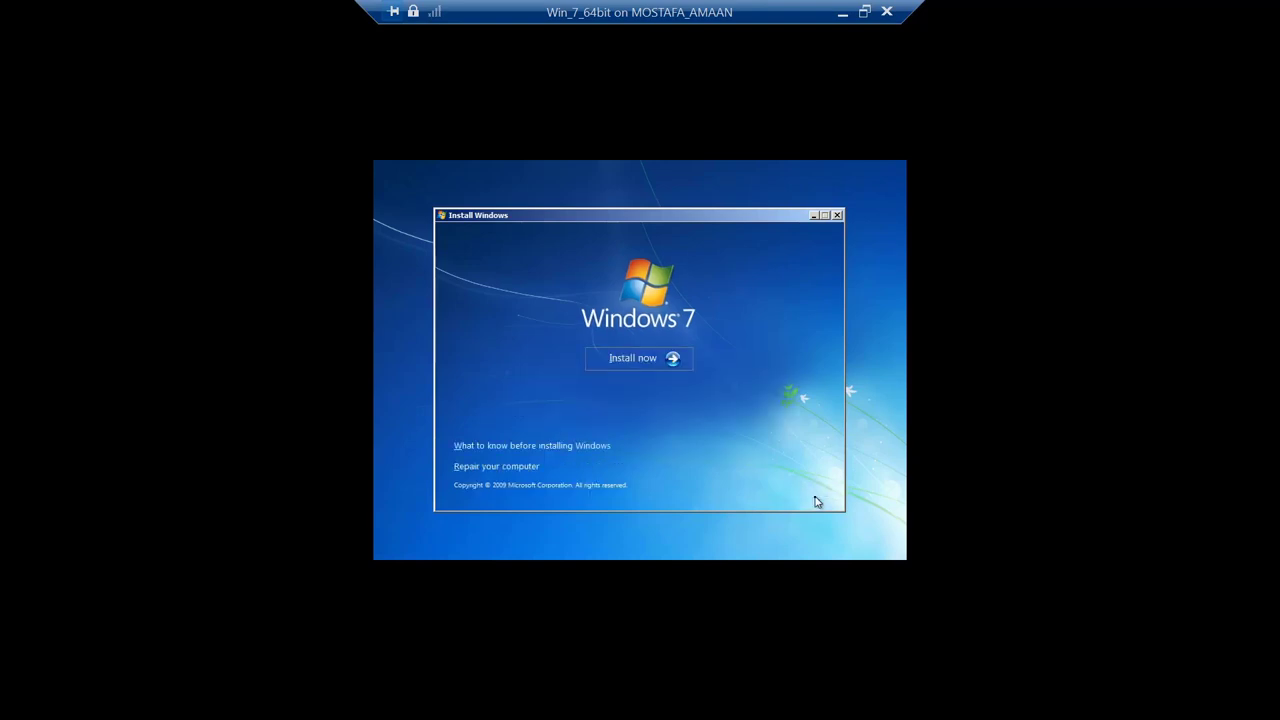
left_click(668, 362)
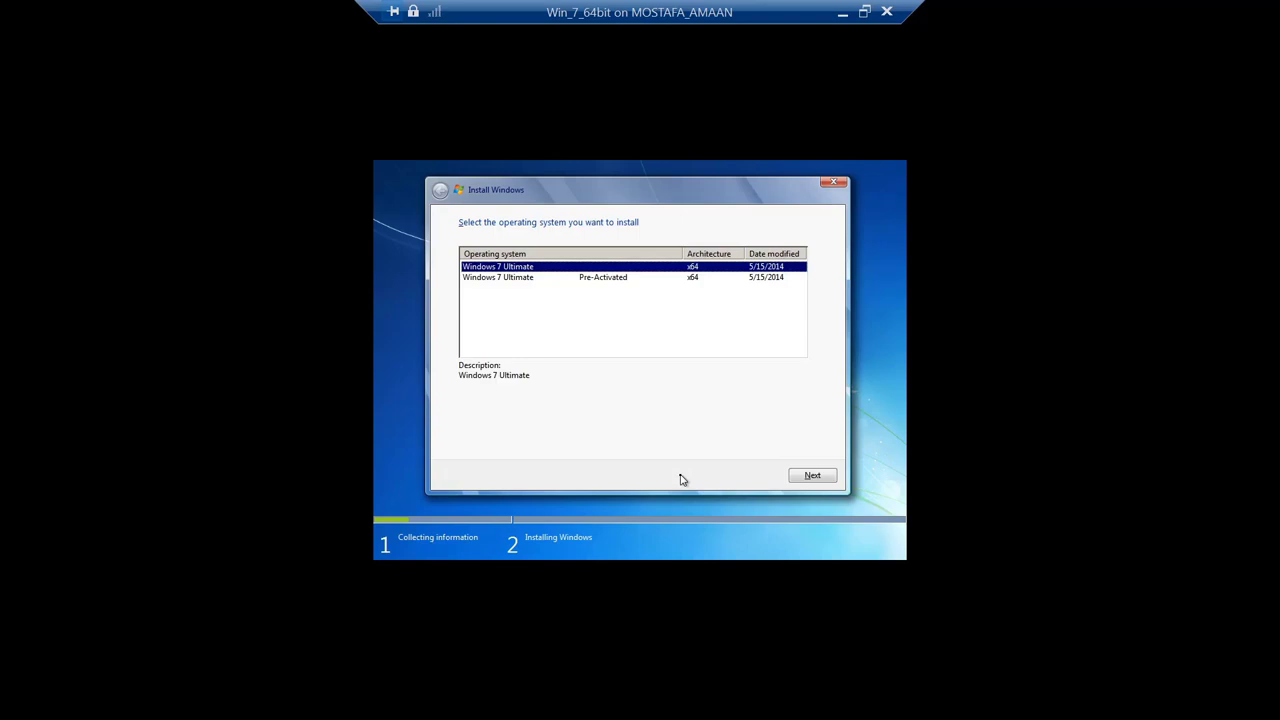
left_click(600, 284)
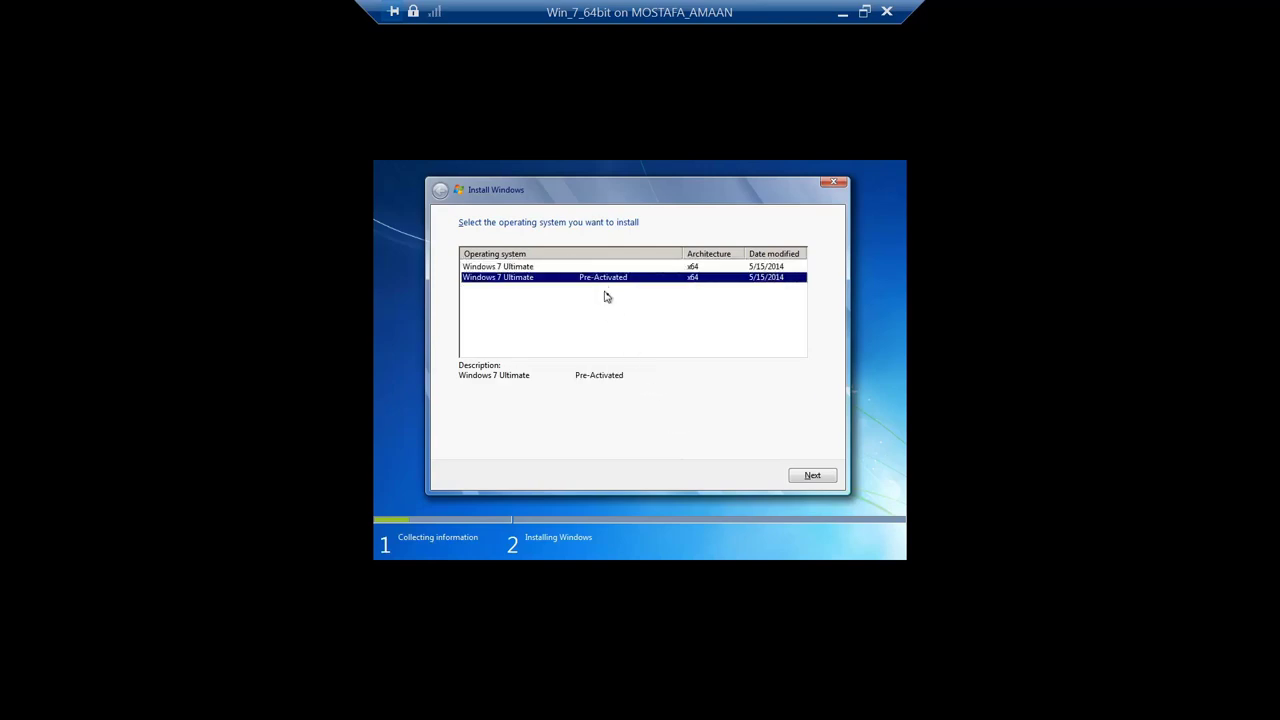
left_click(809, 481)
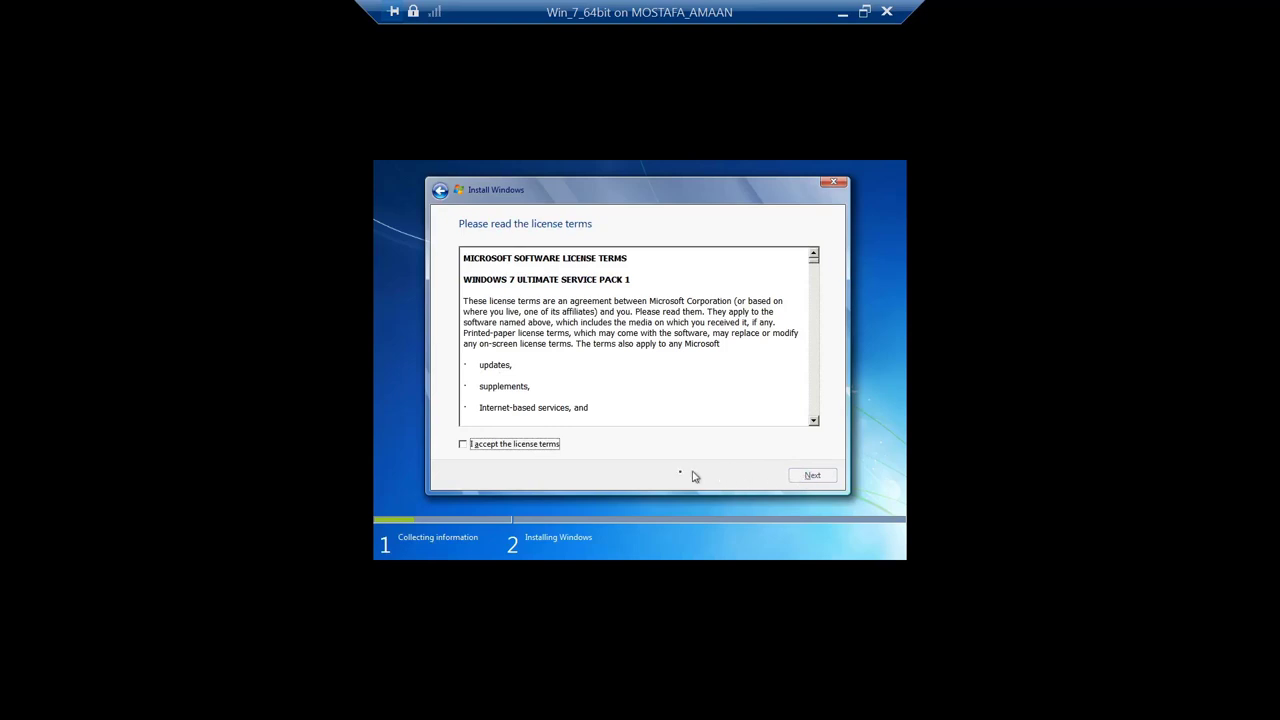
- Accept the license terms and choose the Custom (advanced) installation type
left_click(538, 448)
left_click(810, 477)
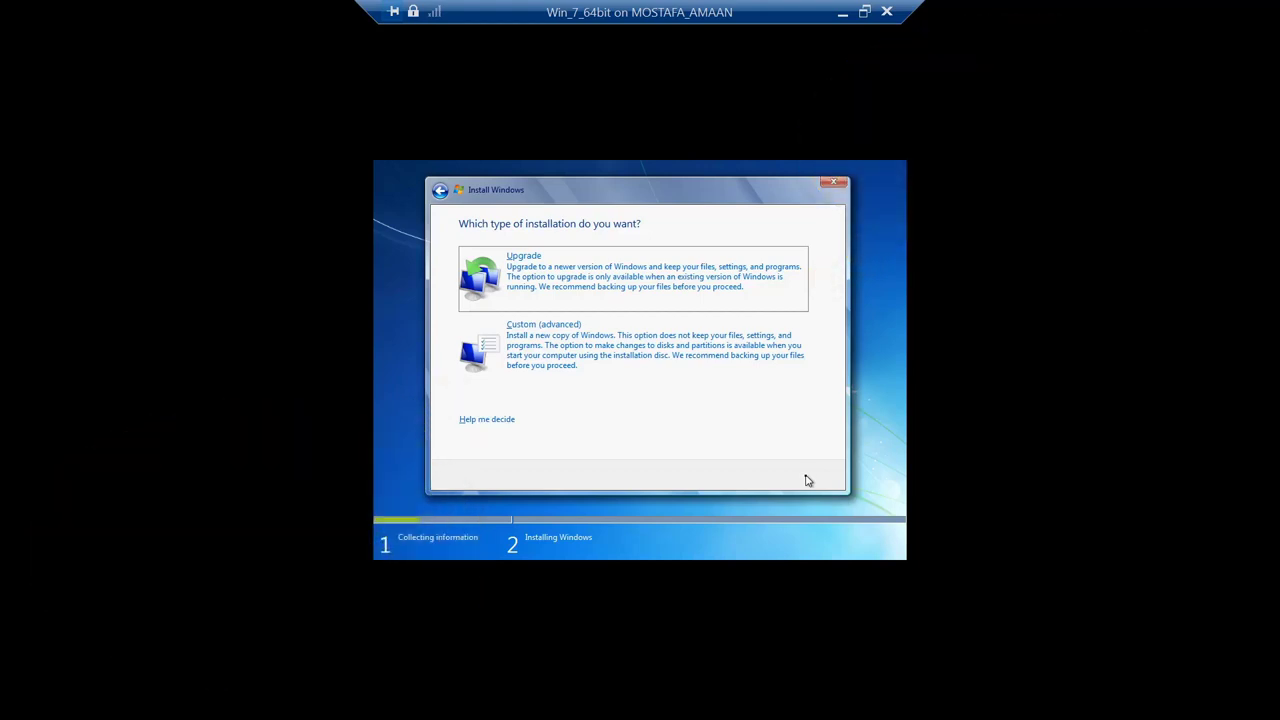
left_click(695, 361)
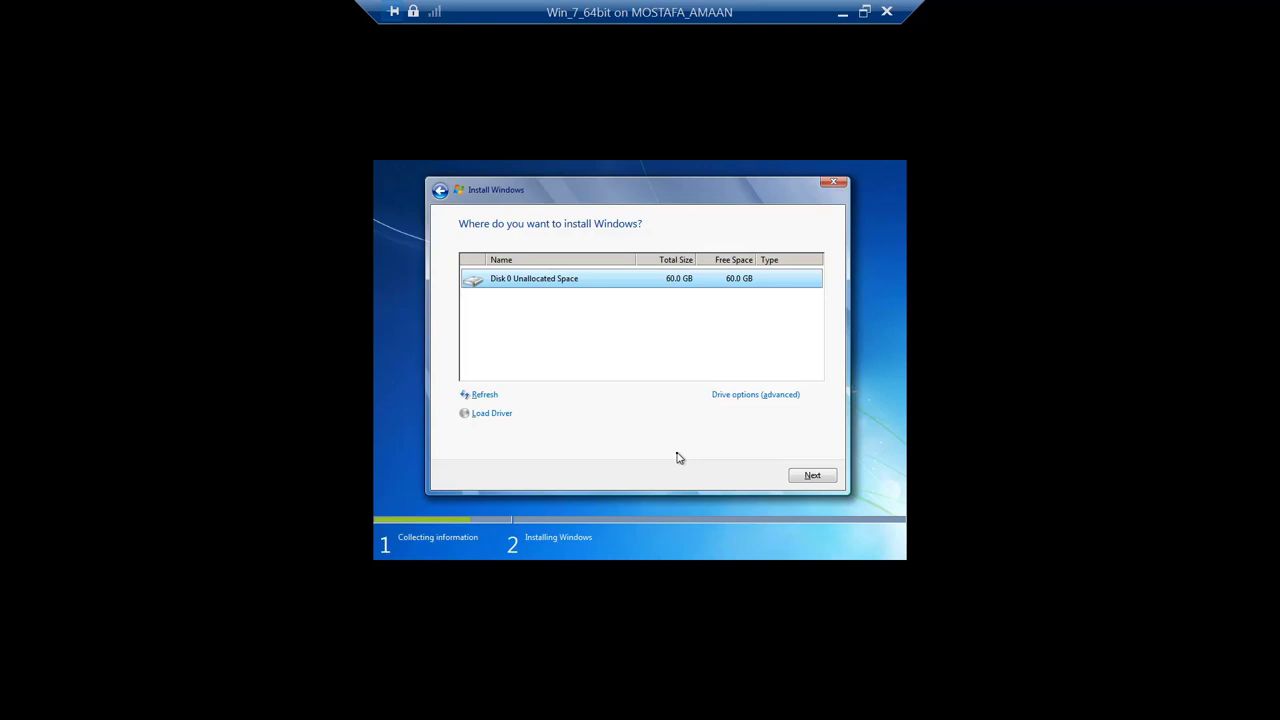
- Create a 30000 MB partition in the unallocated space of Disk 0, allowing additional partitions for system files
left_click(741, 398)
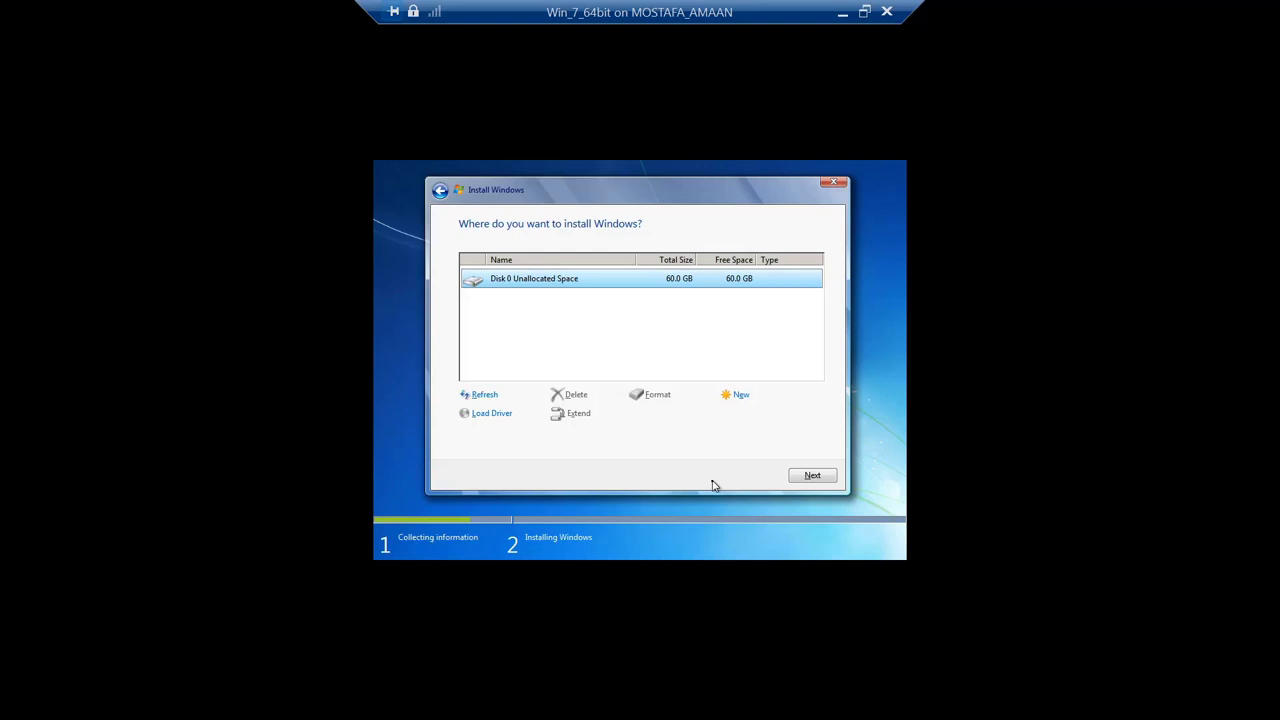
left_click(741, 396)
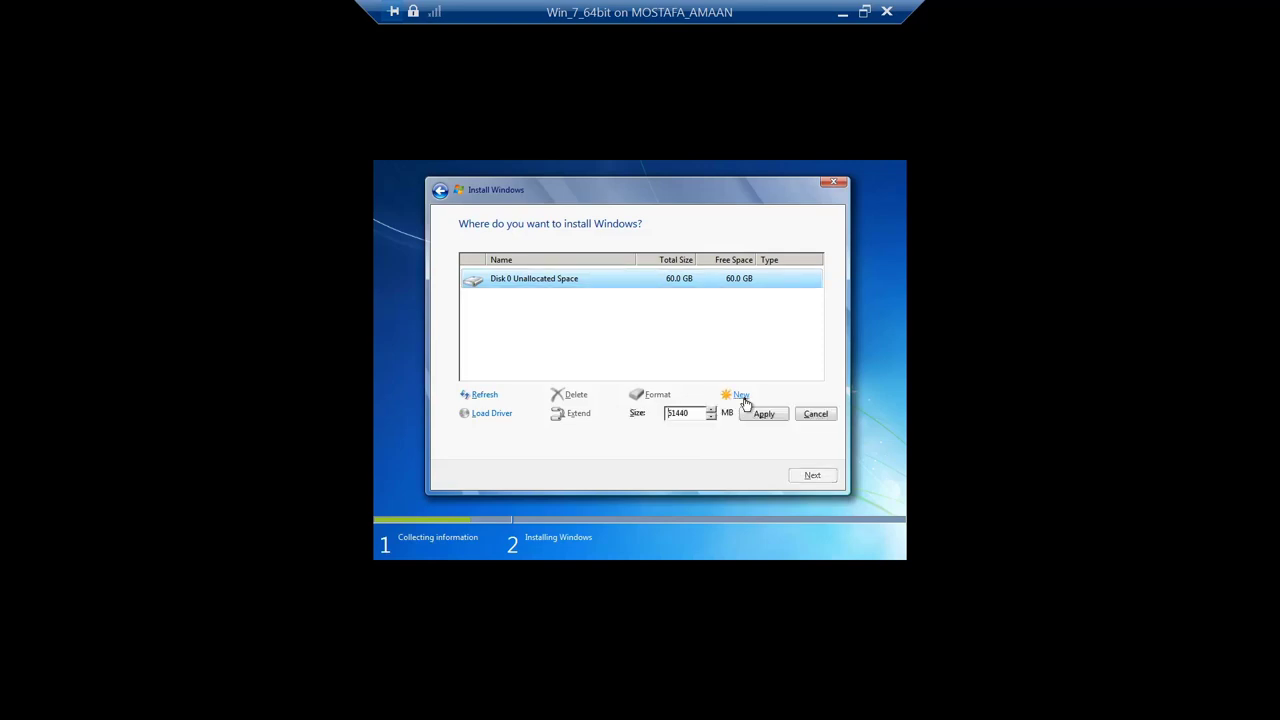
double_click(684, 414)
type("30000")
left_click(762, 415)
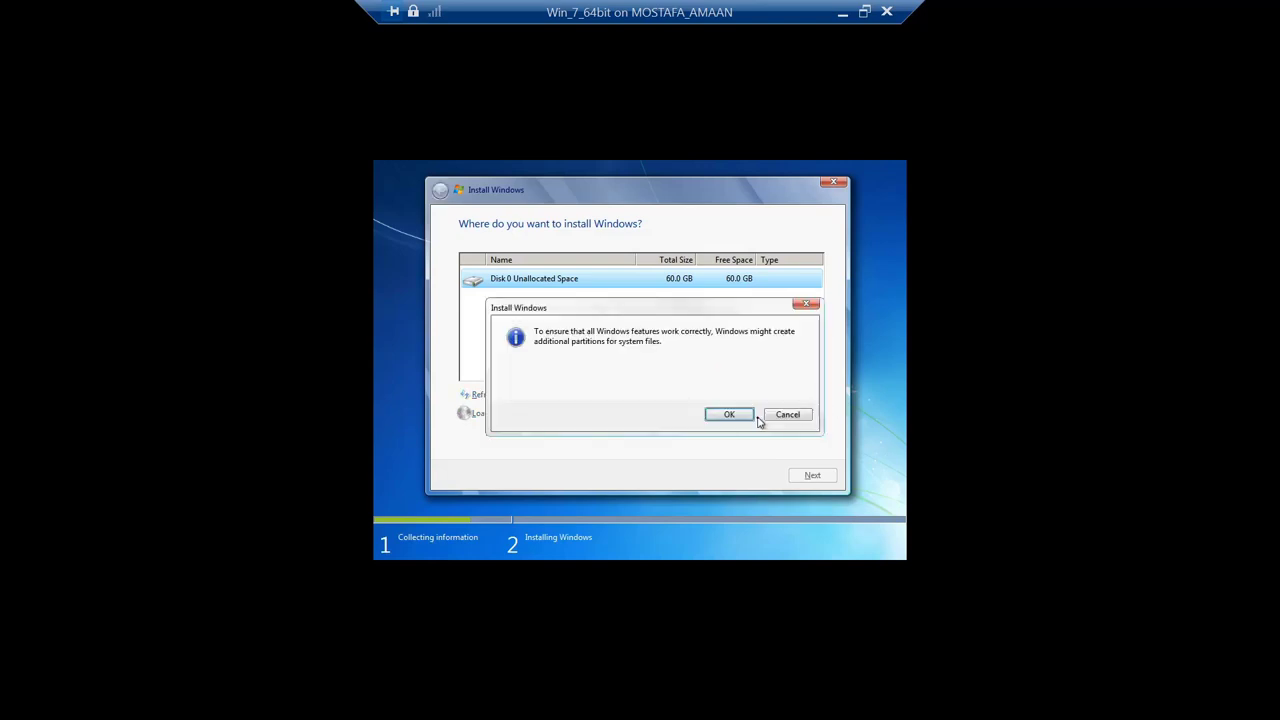
left_click(729, 414)
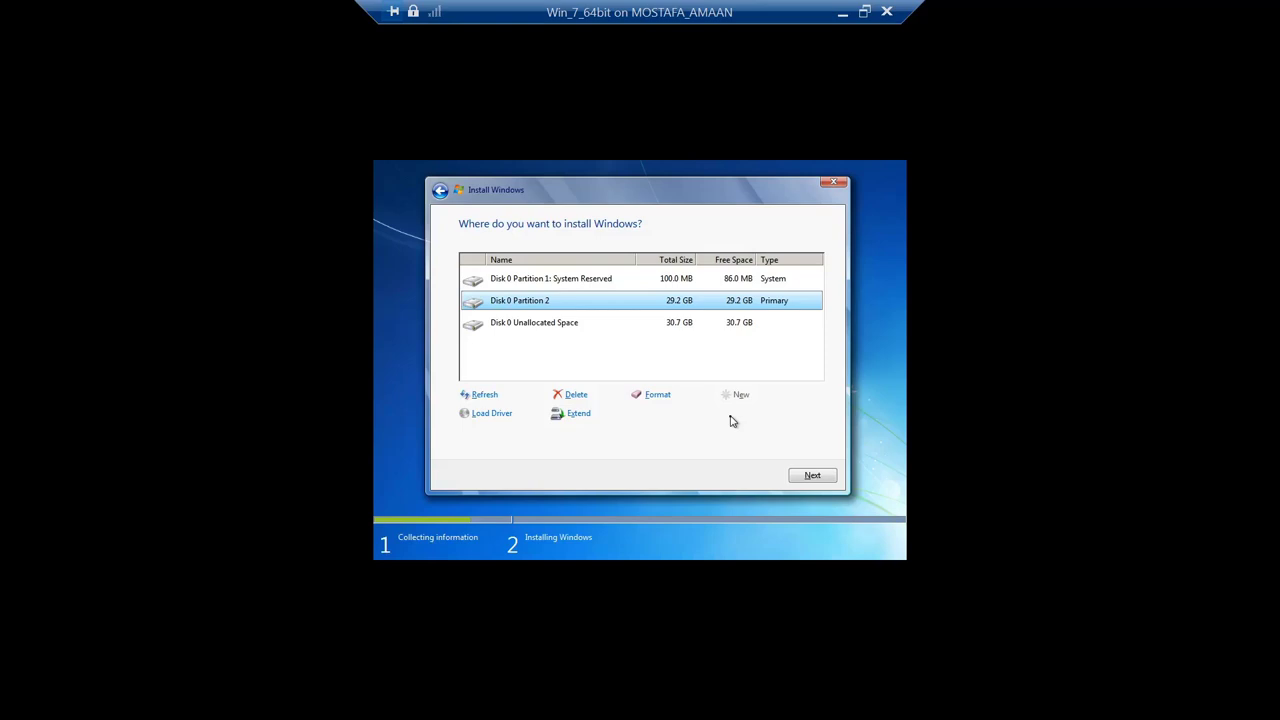
- Create a second partition of 31439 MB from the remaining unallocated space on Disk 0
left_click(657, 326)
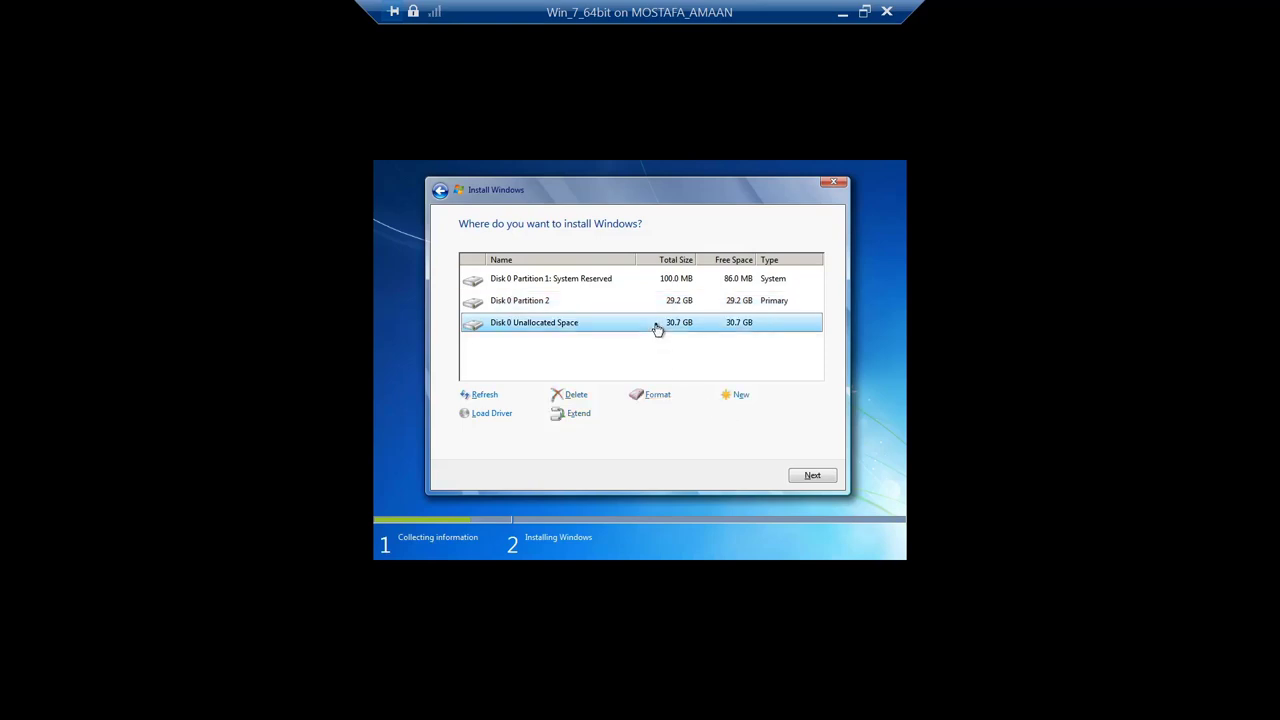
left_click(740, 396)
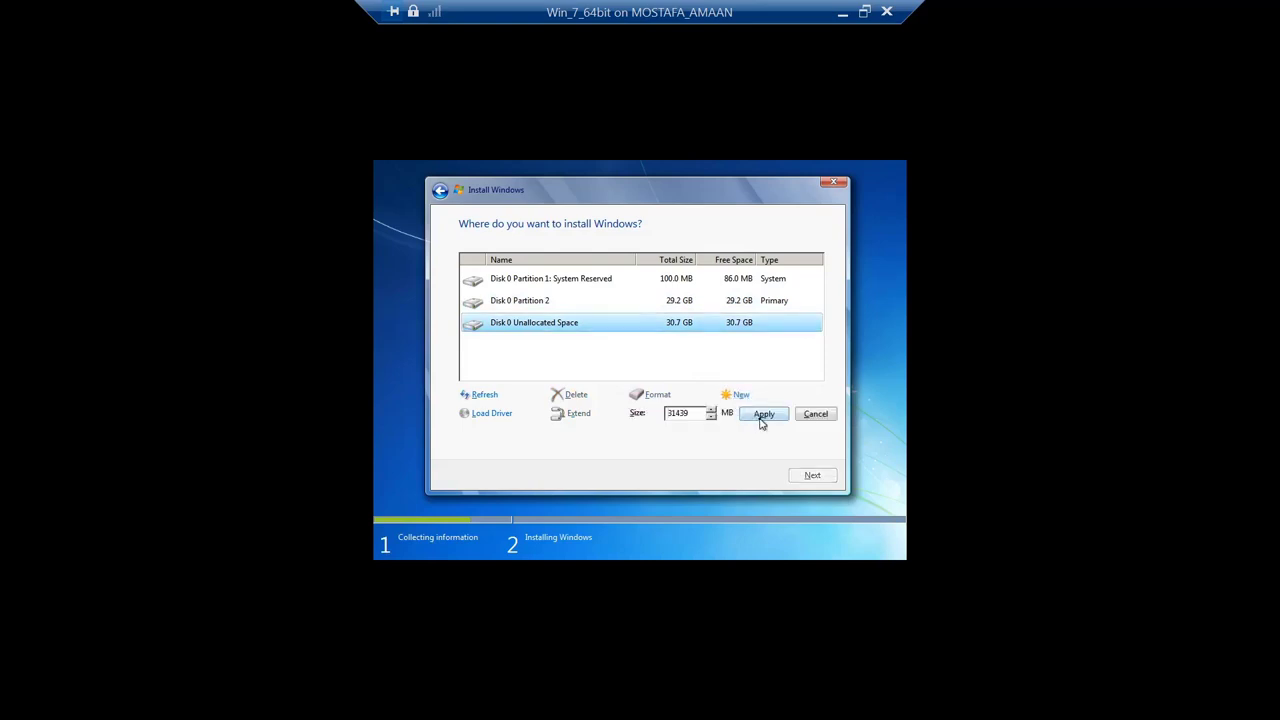
left_click(762, 418)
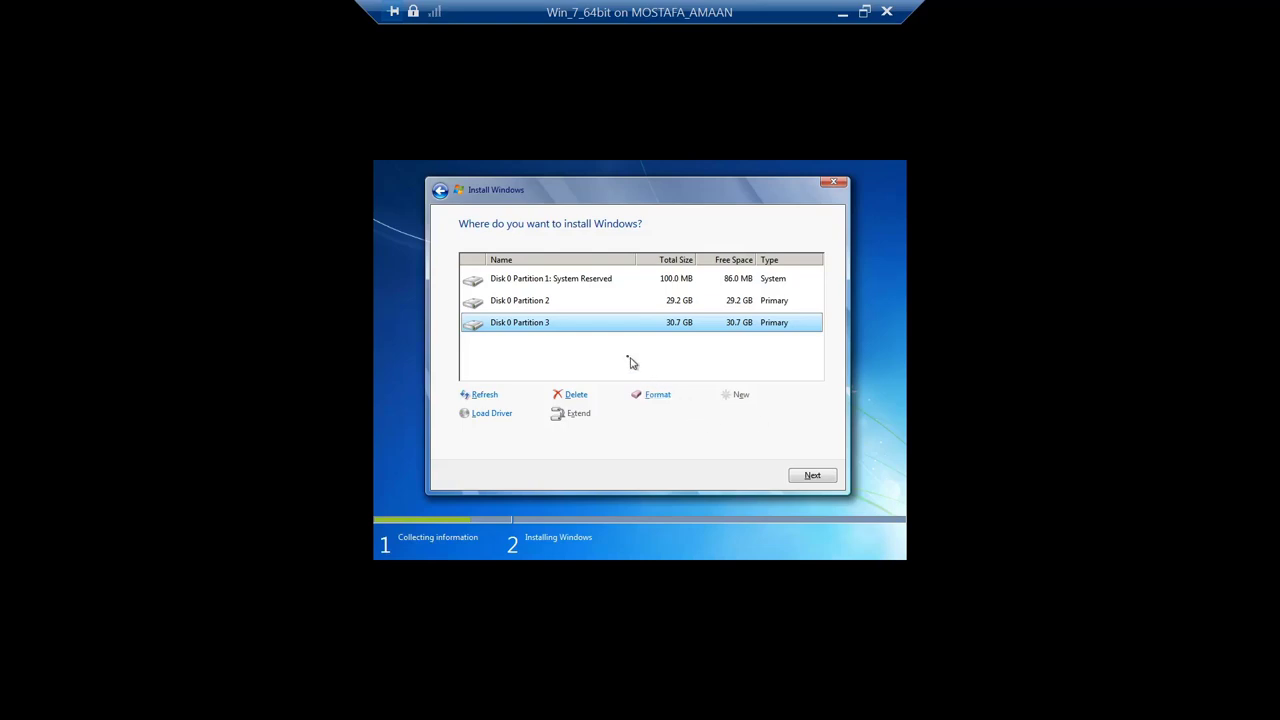
- Delete Partition 3, Partition 2 and the System Reserved partition from Disk 0, accepting the loss of their data
left_click(576, 398)
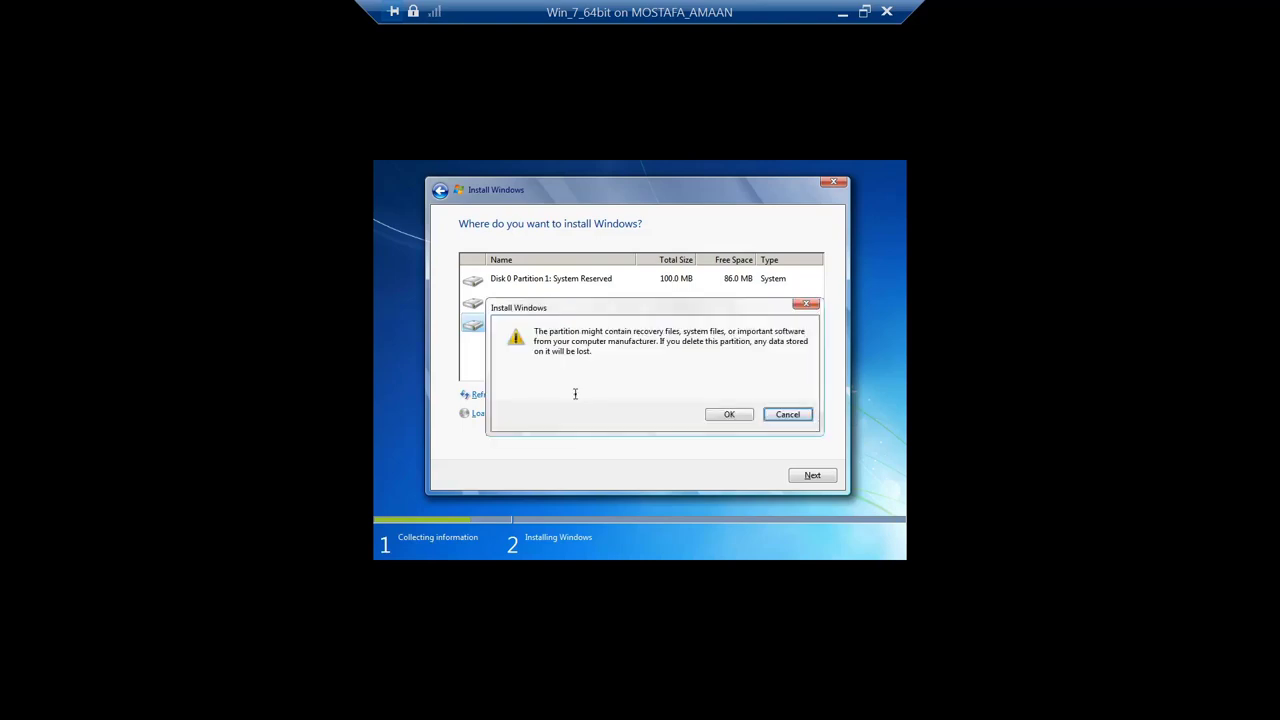
left_click(716, 414)
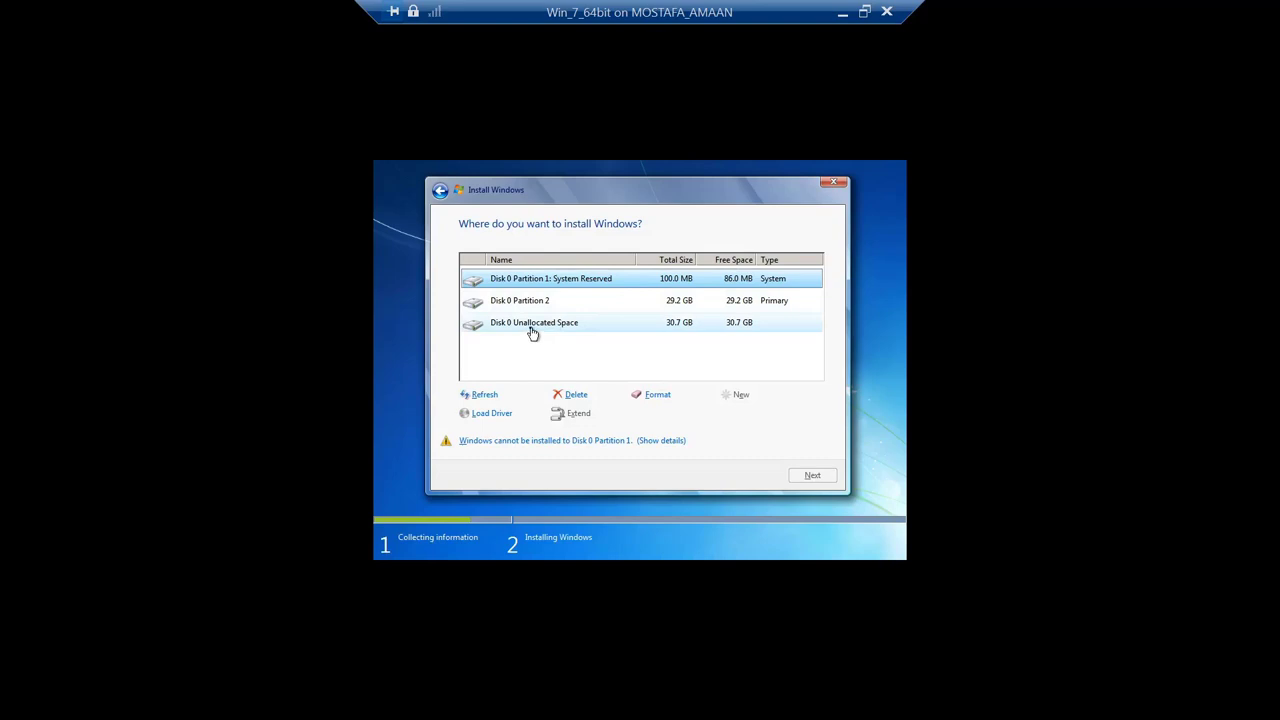
left_click(605, 302)
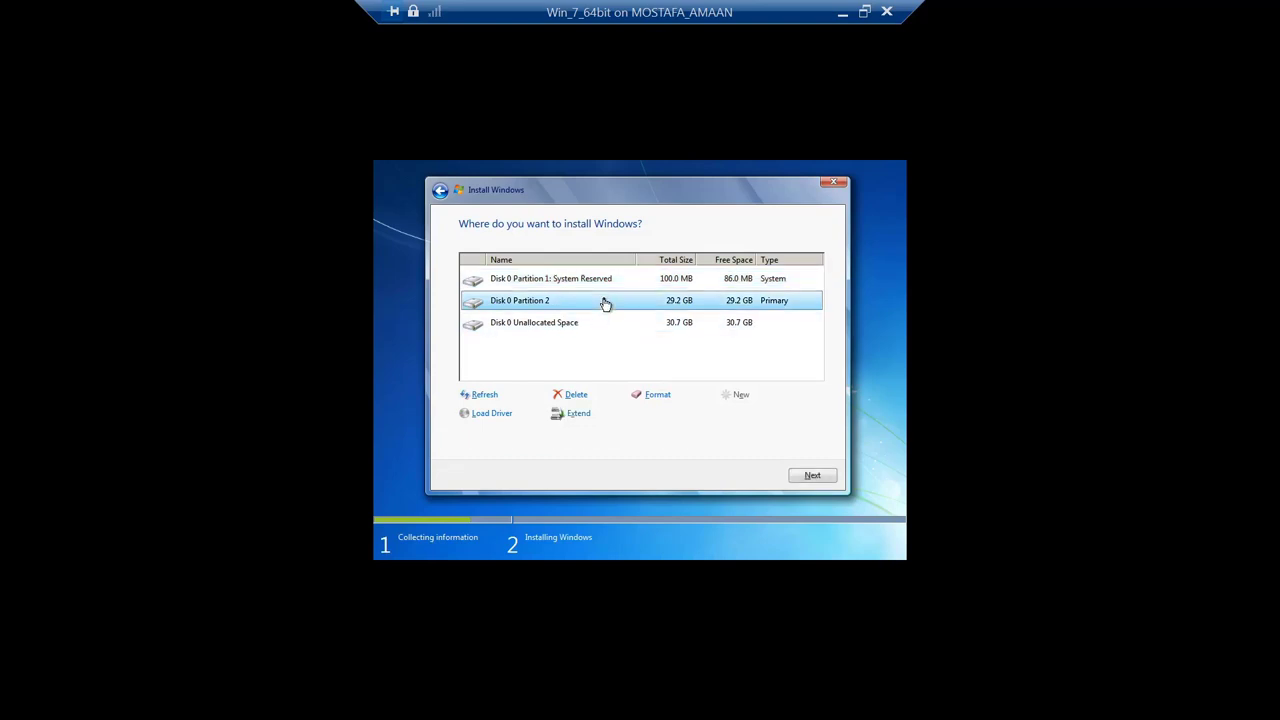
left_click(575, 396)
left_click(729, 415)
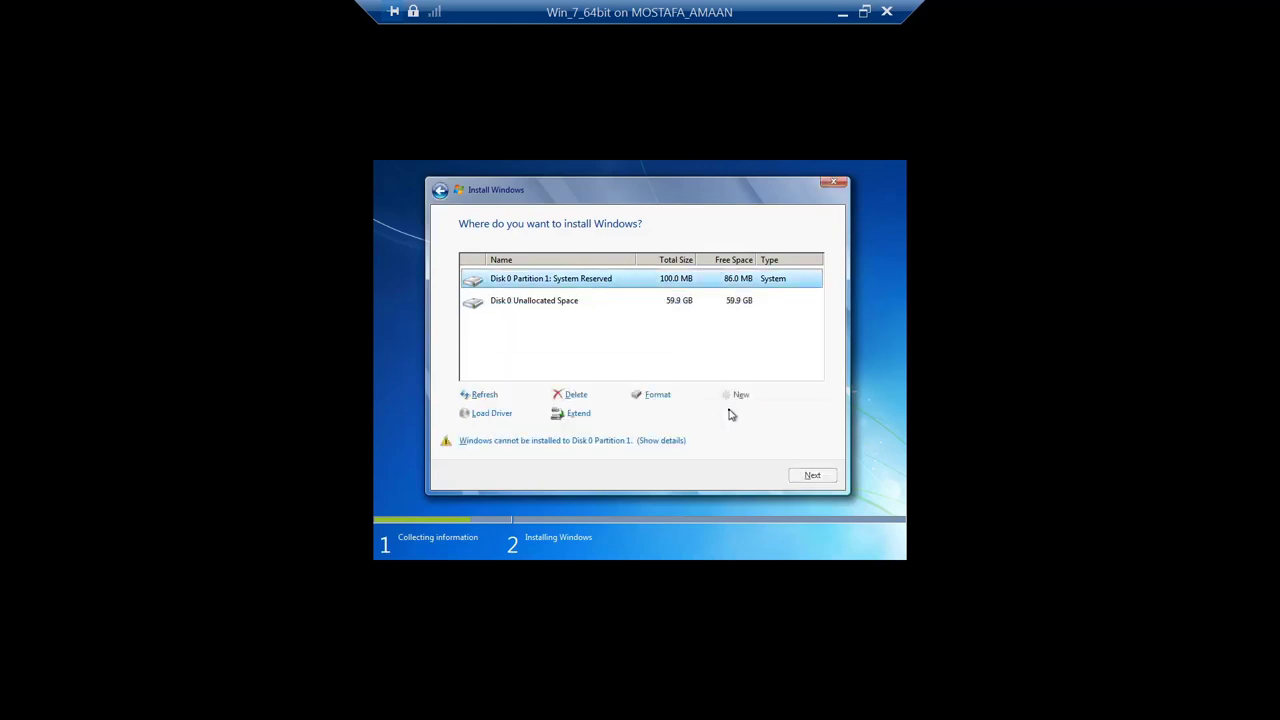
left_click(575, 396)
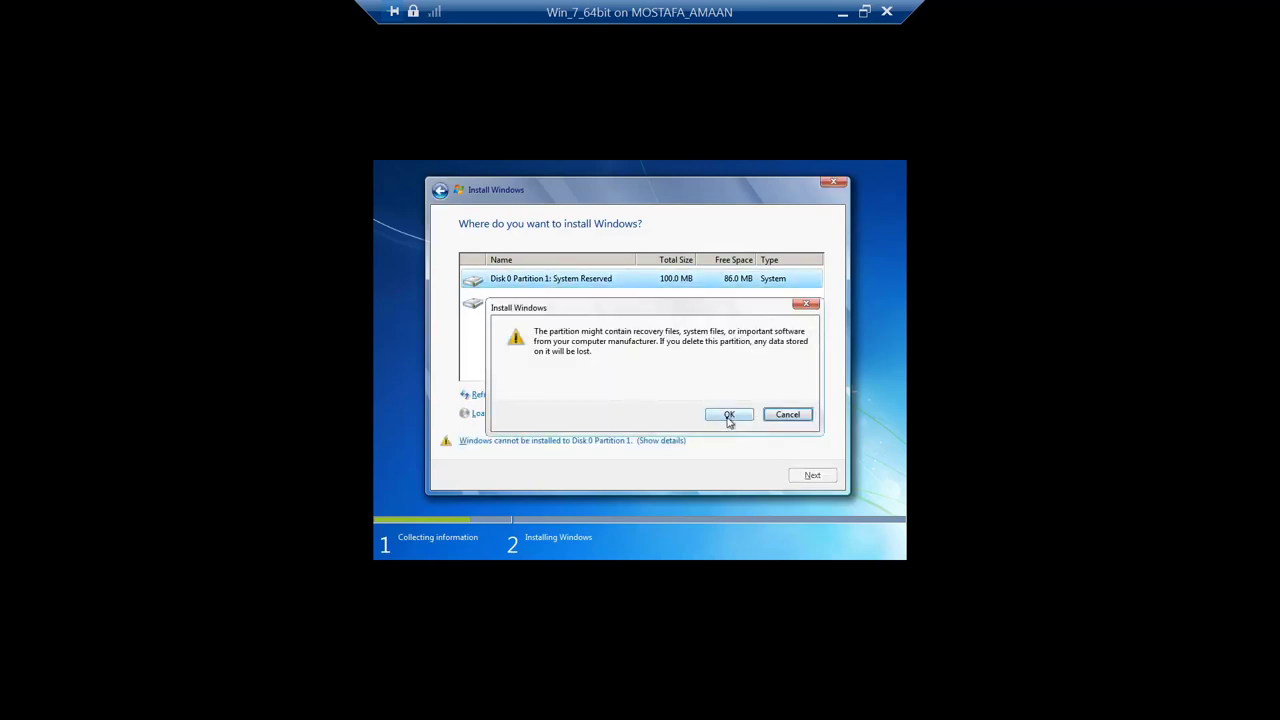
left_click(729, 415)
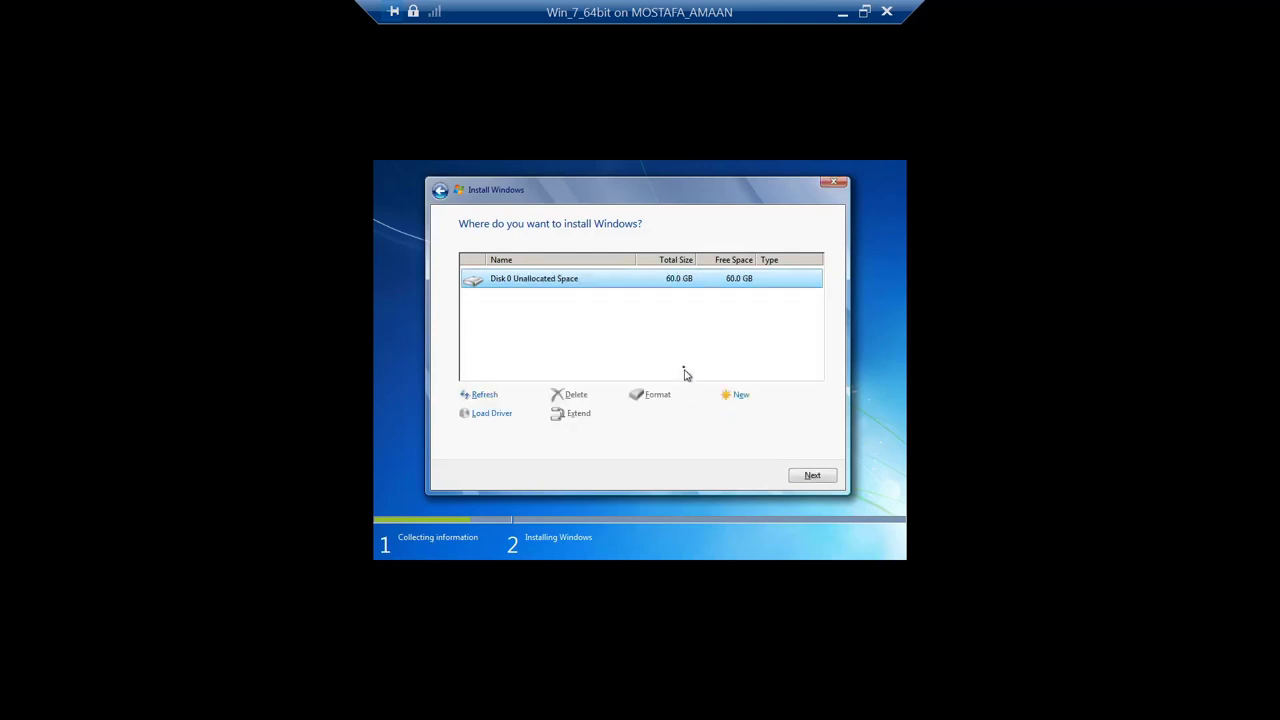
- Create one partition using the full offered size of Disk 0, allowing additional partitions for system files
left_click(741, 396)
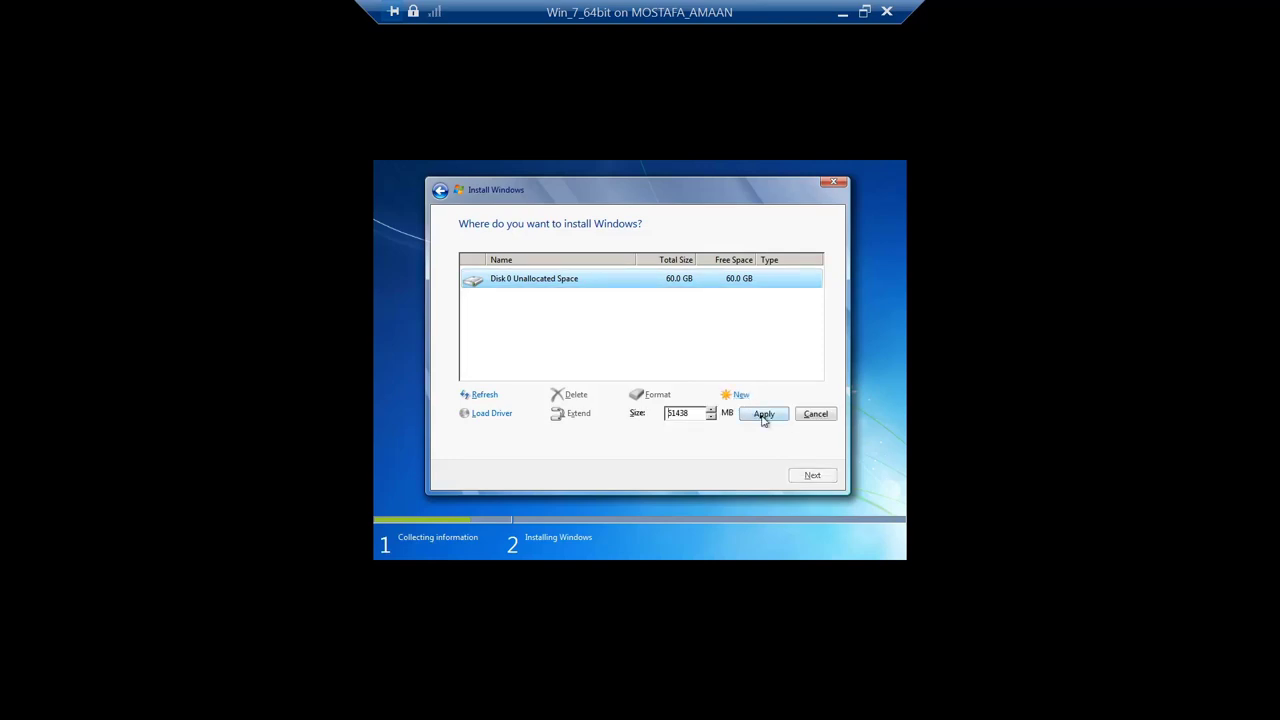
left_click(763, 414)
left_click(731, 413)
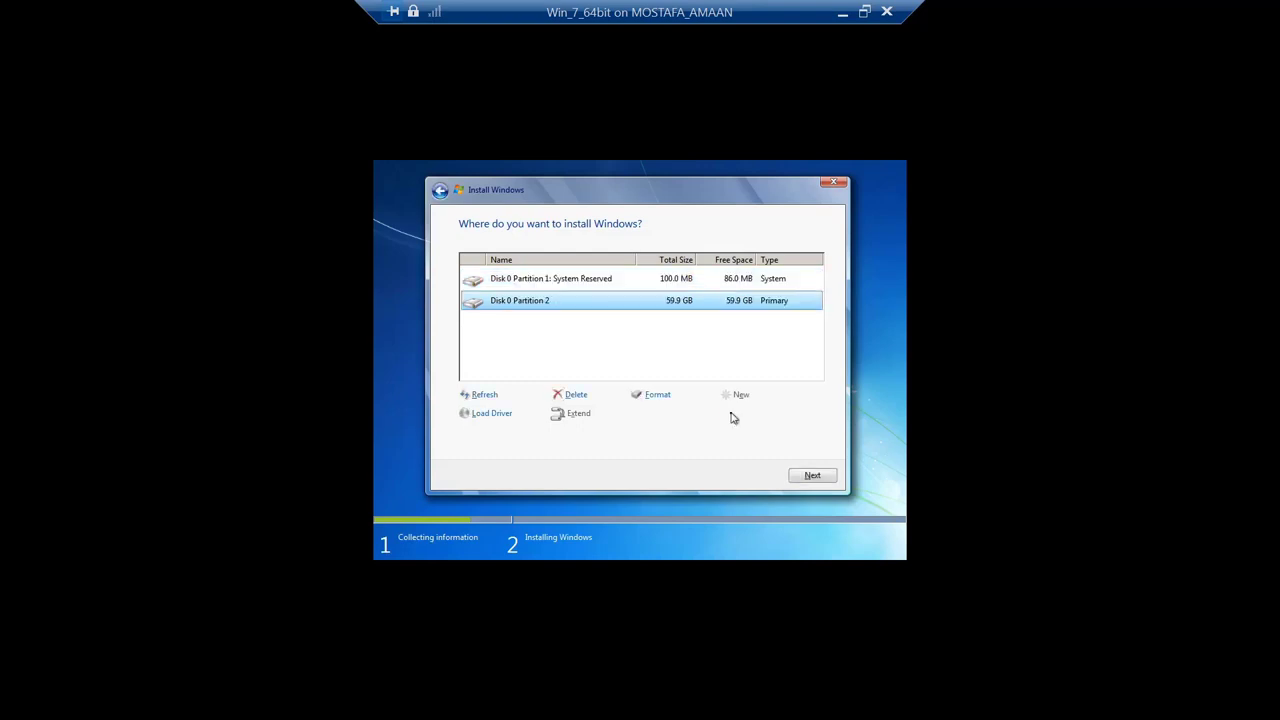
- Select Disk 0 Partition 2 as the installation target and start installing Windows on it
left_click(646, 282)
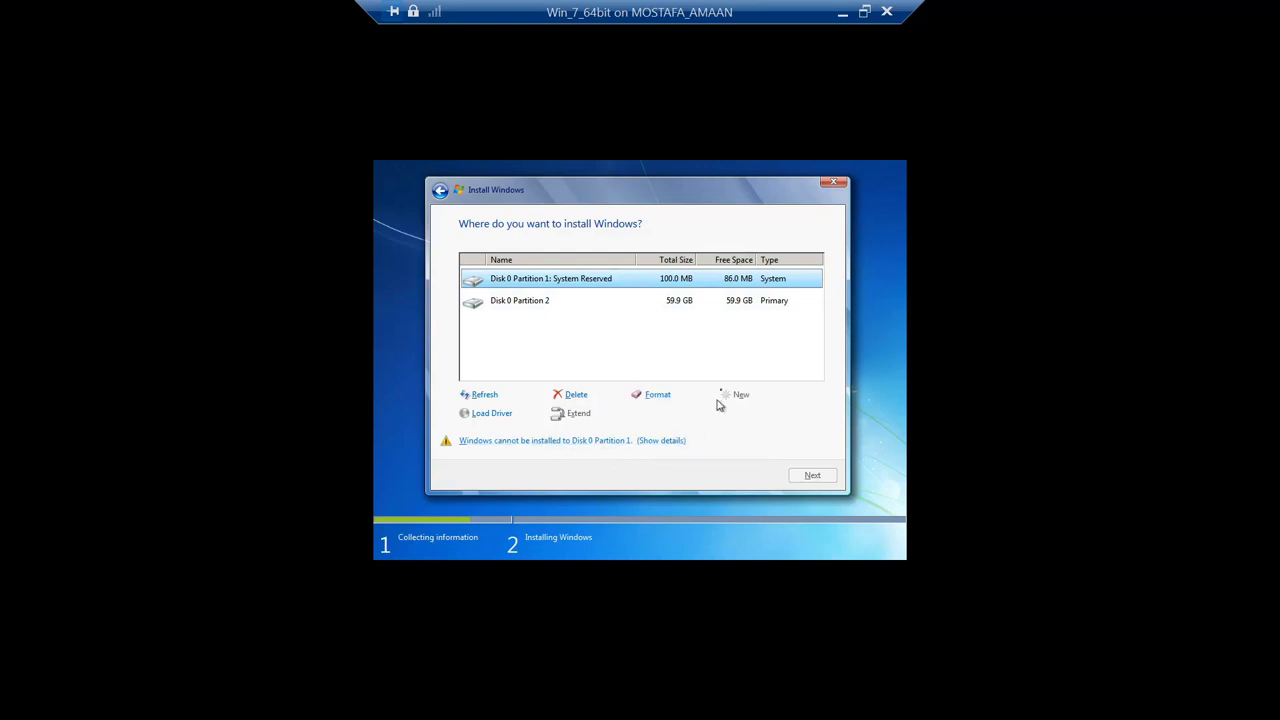
left_click(648, 303)
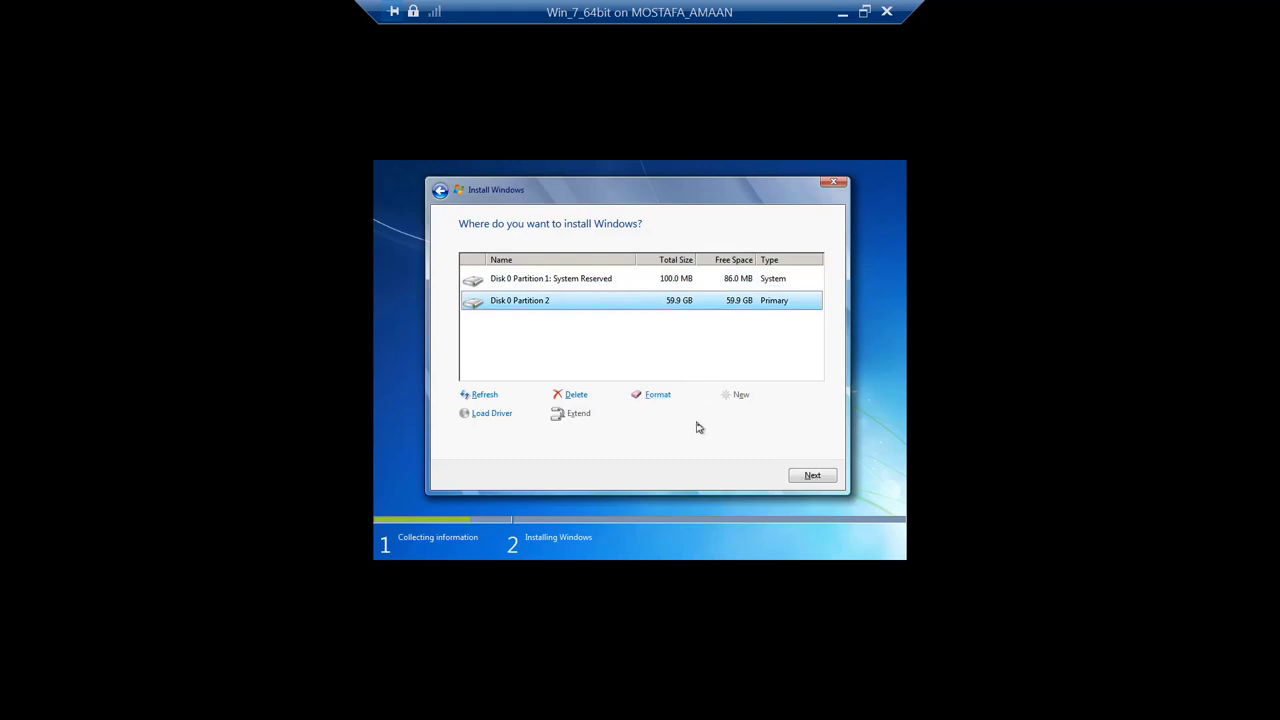
left_click(811, 477)
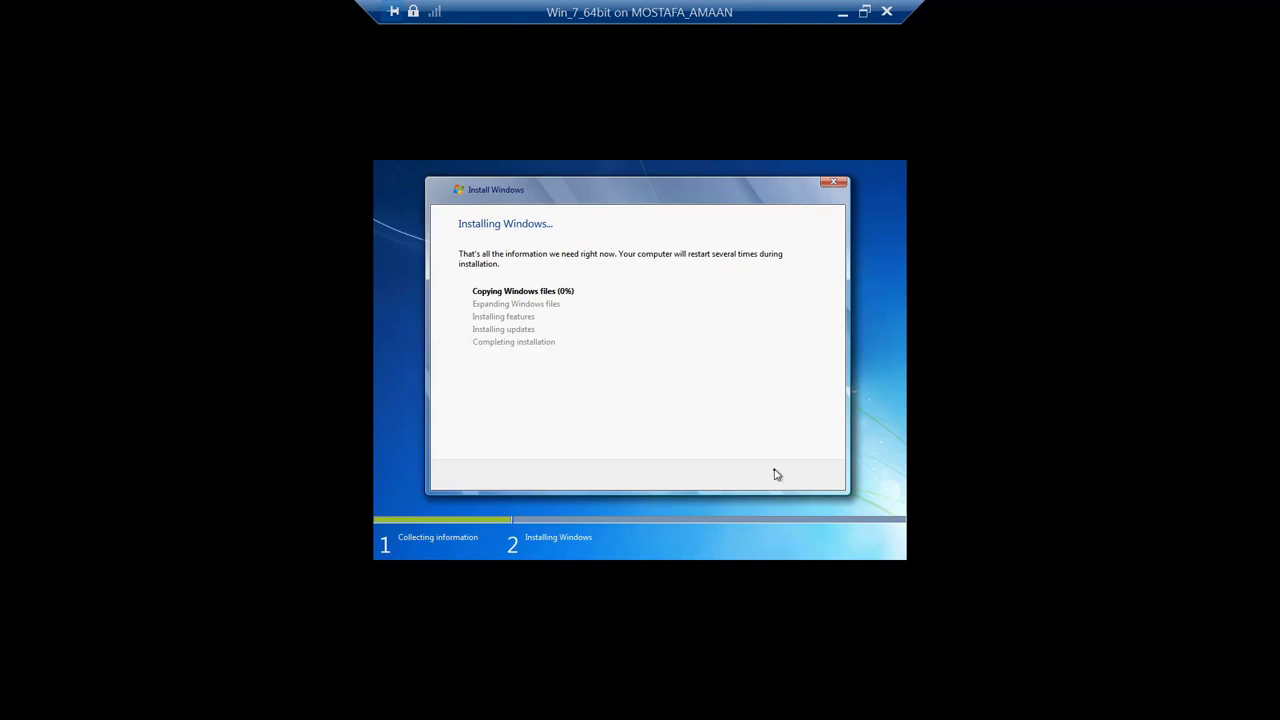
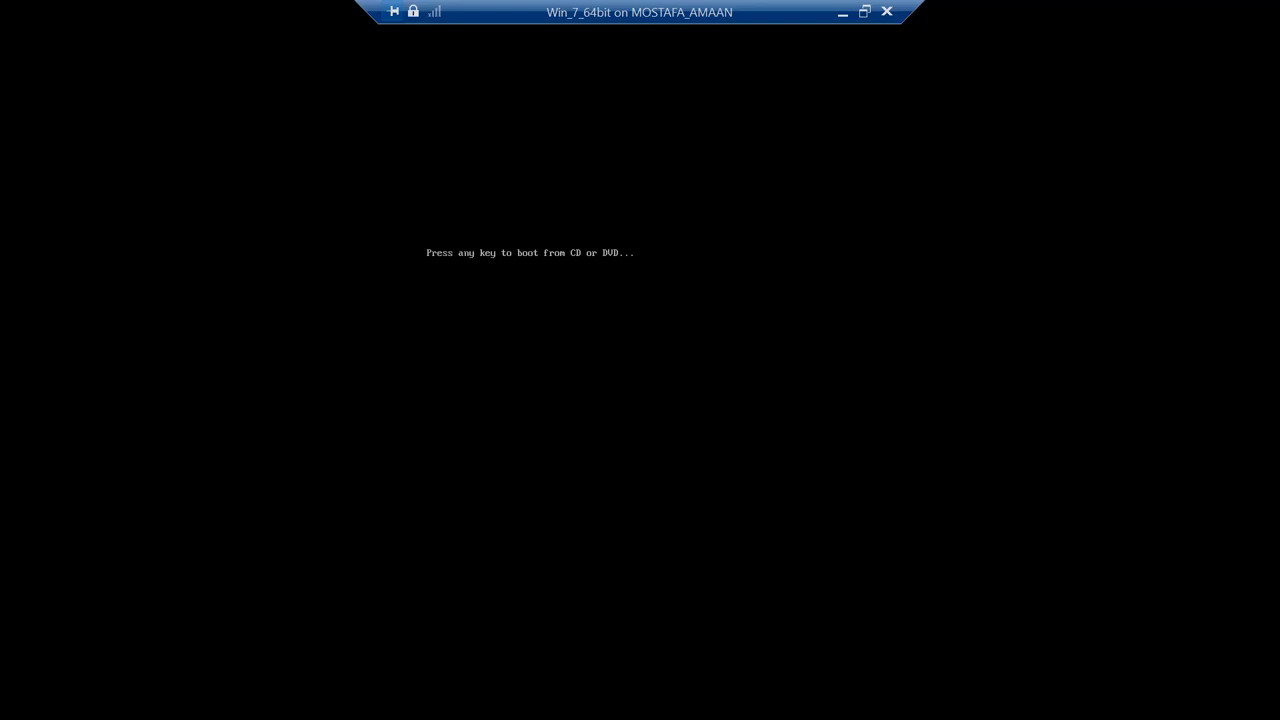
key("Return")
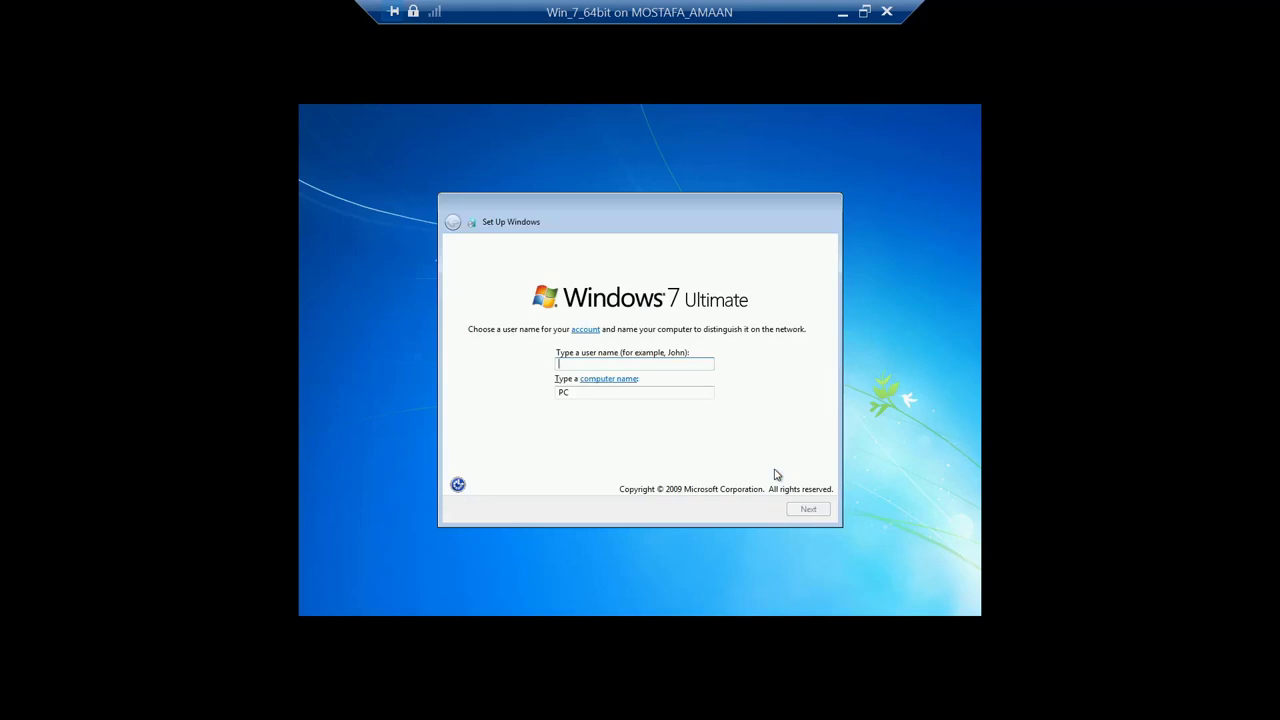
- Enter the account's user name, keep the suggested computer name, and leave the account password blank
type("Mostafa")
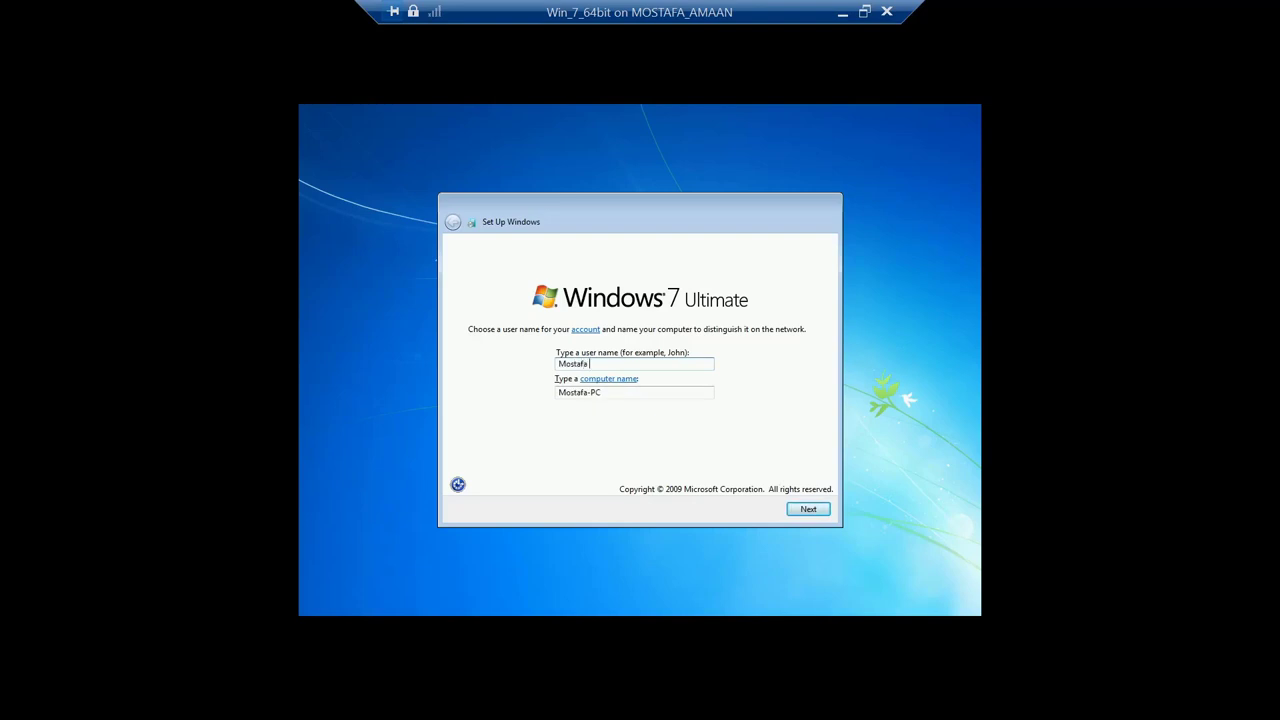
type(" Amaan")
left_click(808, 510)
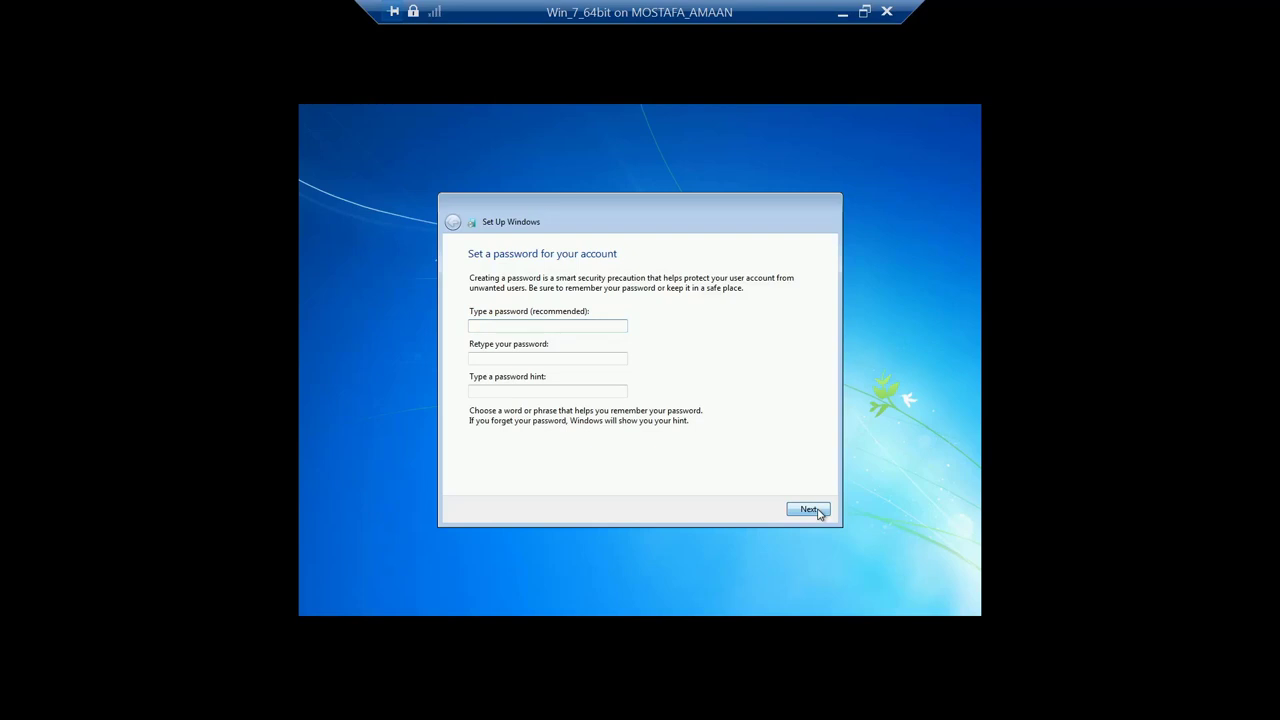
left_click(808, 509)
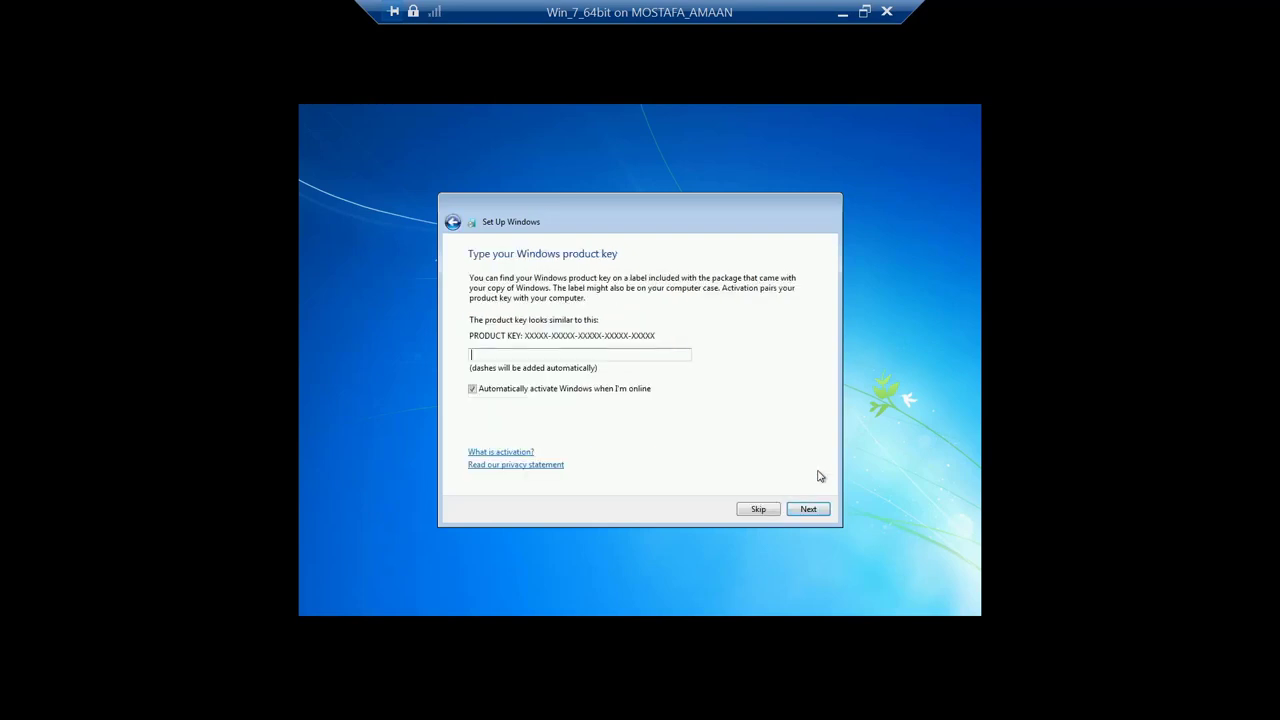
- Skip the product key with automatic activation turned off, and use the recommended protection and update settings
left_click(474, 392)
left_click(758, 510)
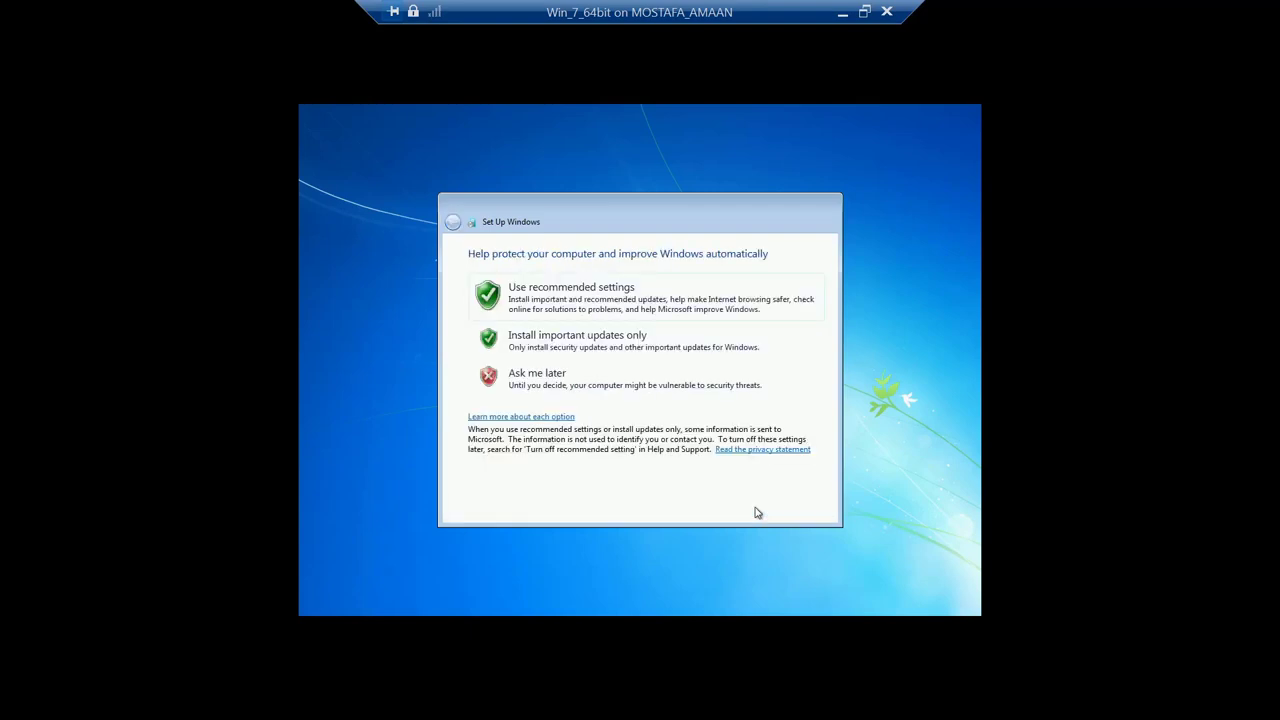
left_click(583, 308)
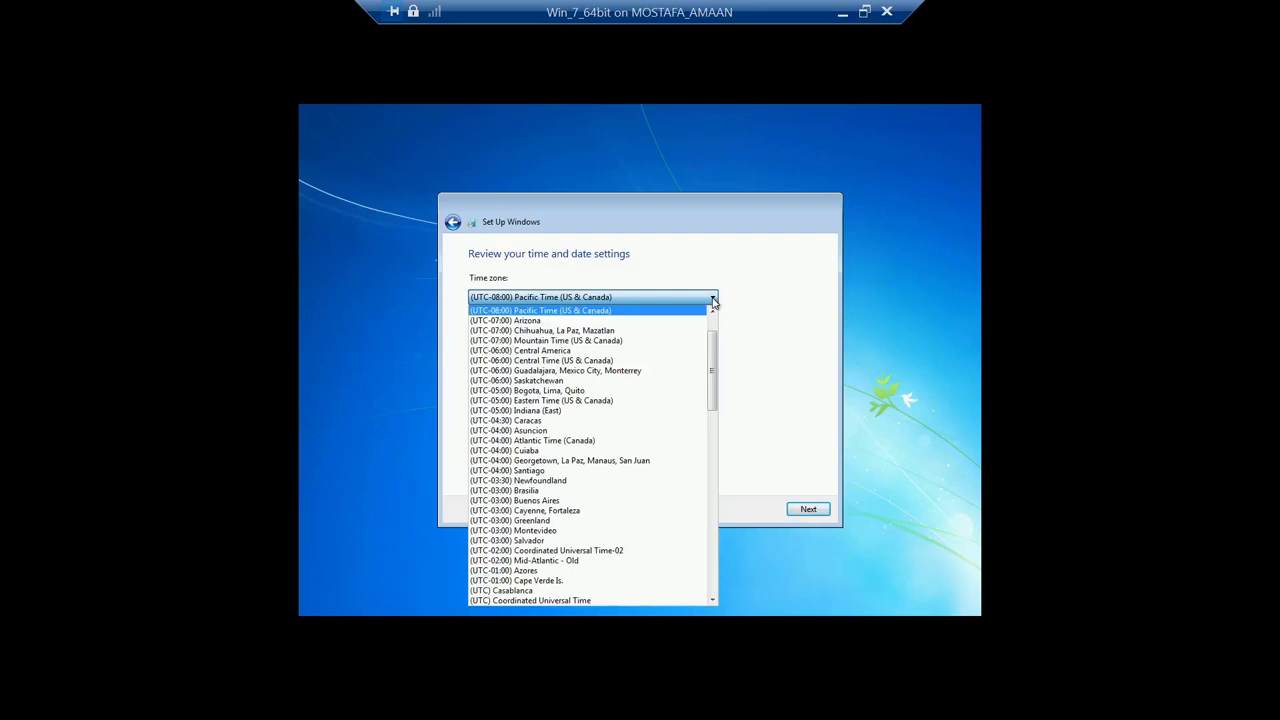
- Set the time zone to (UTC+02:00) Cairo, and choose Home network as the computer's current location
left_click(713, 601)
left_click(713, 601)
left_click(713, 601)
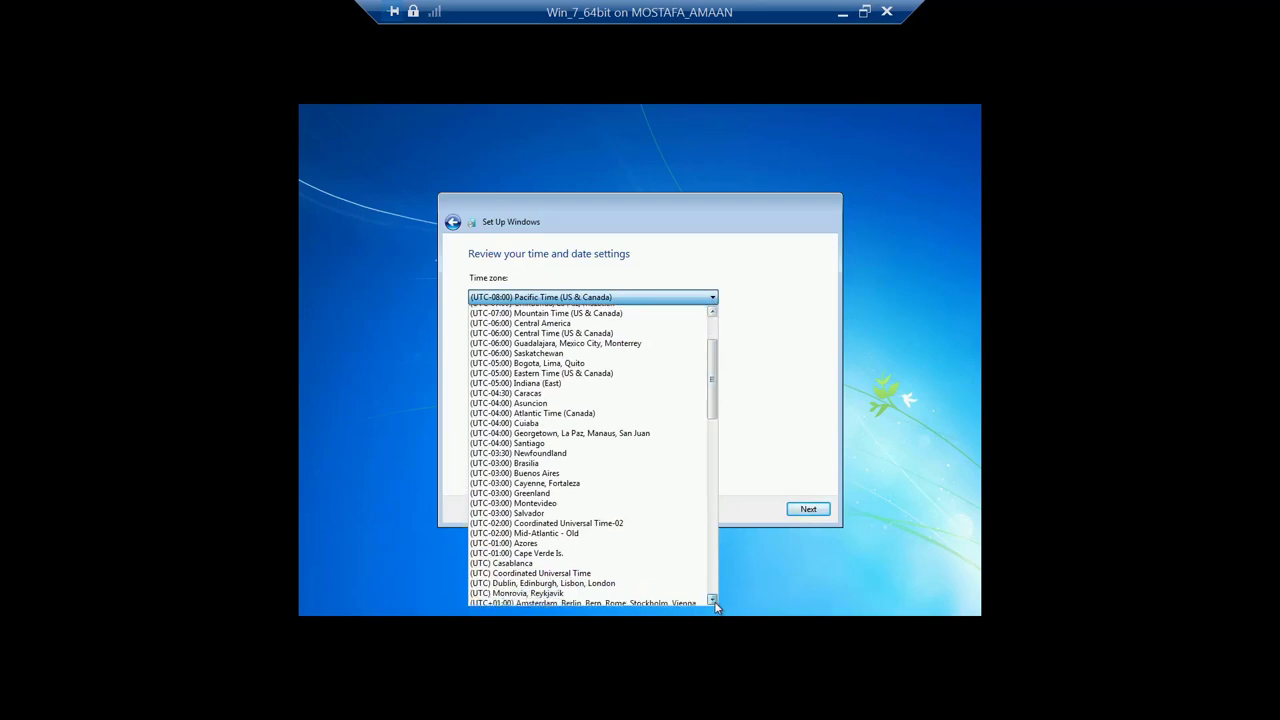
left_click(713, 601)
left_click(713, 601)
left_click(713, 601)
left_click(713, 601)
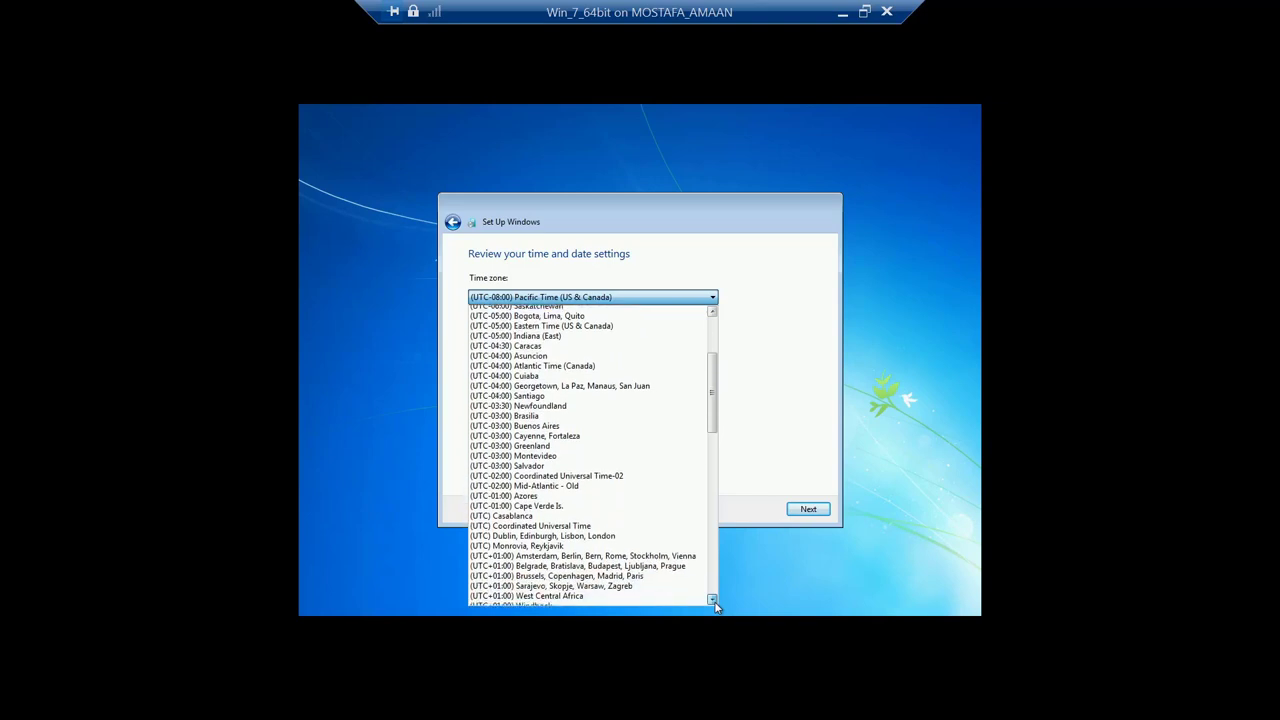
left_click(713, 601)
left_click(713, 601)
left_click(713, 601)
left_click(713, 601)
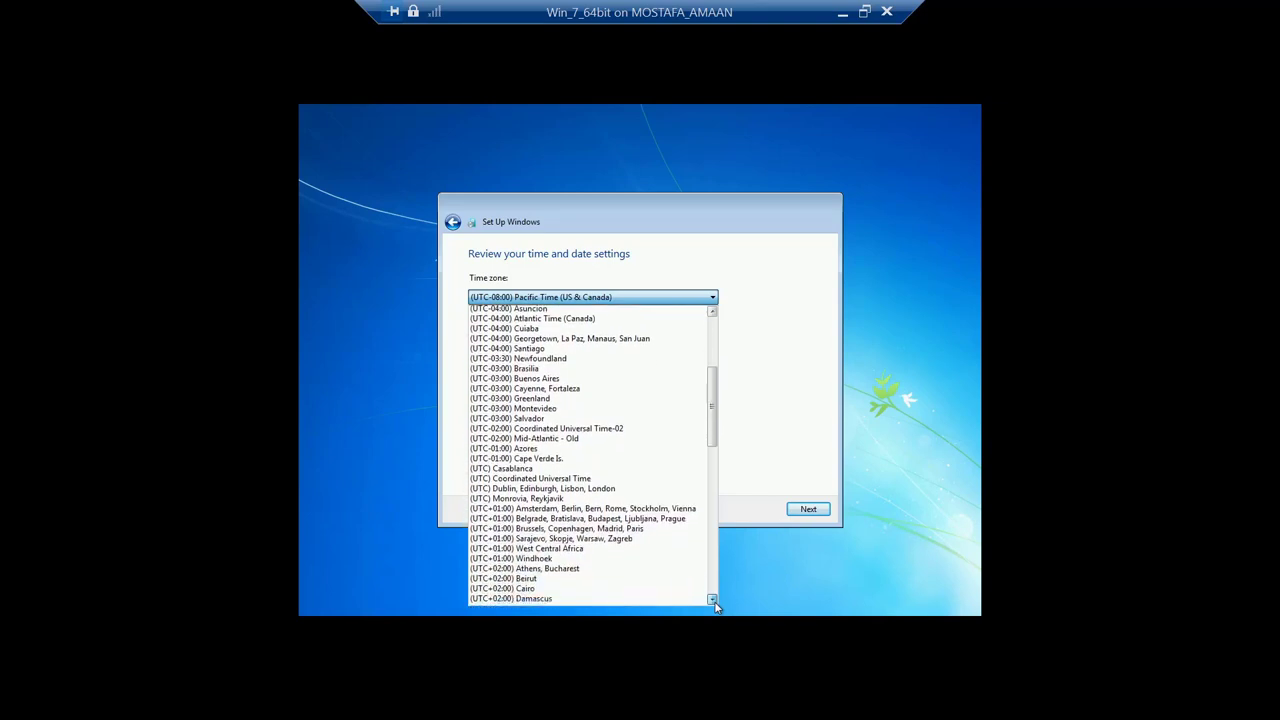
left_click(713, 601)
left_click(713, 601)
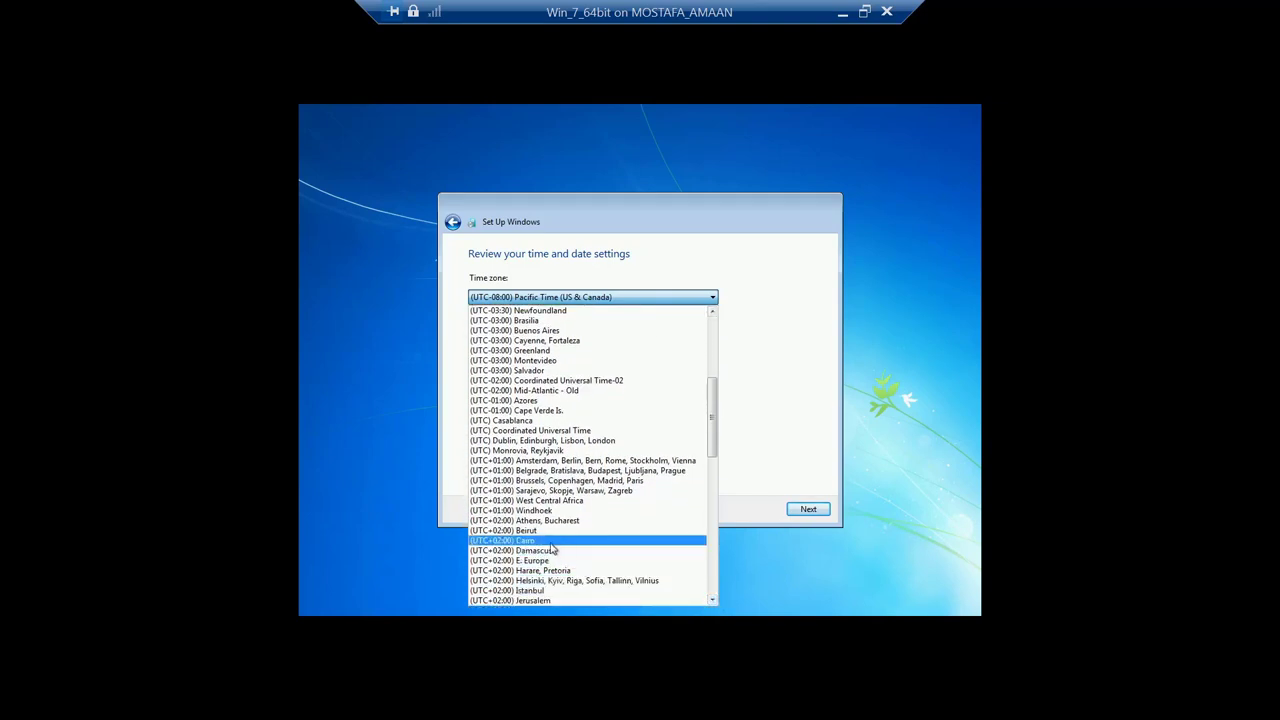
scroll(551, 547, "down", 2)
key("Return")
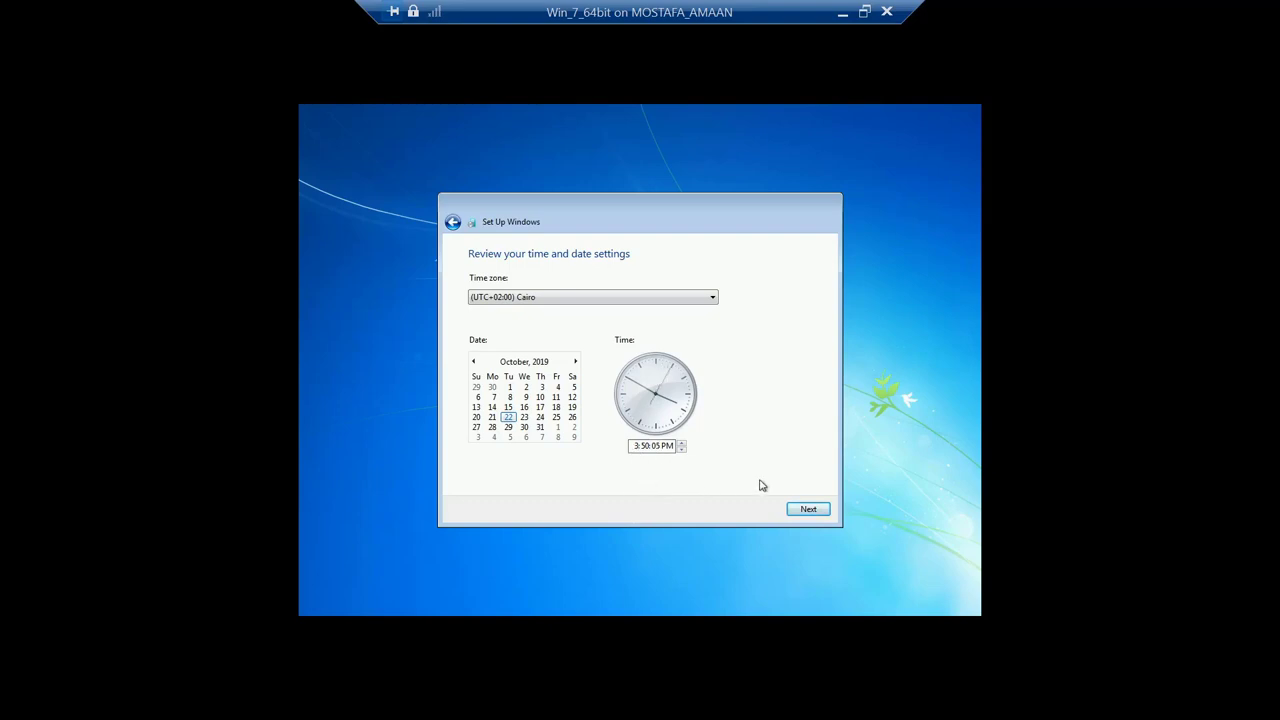
left_click(808, 511)
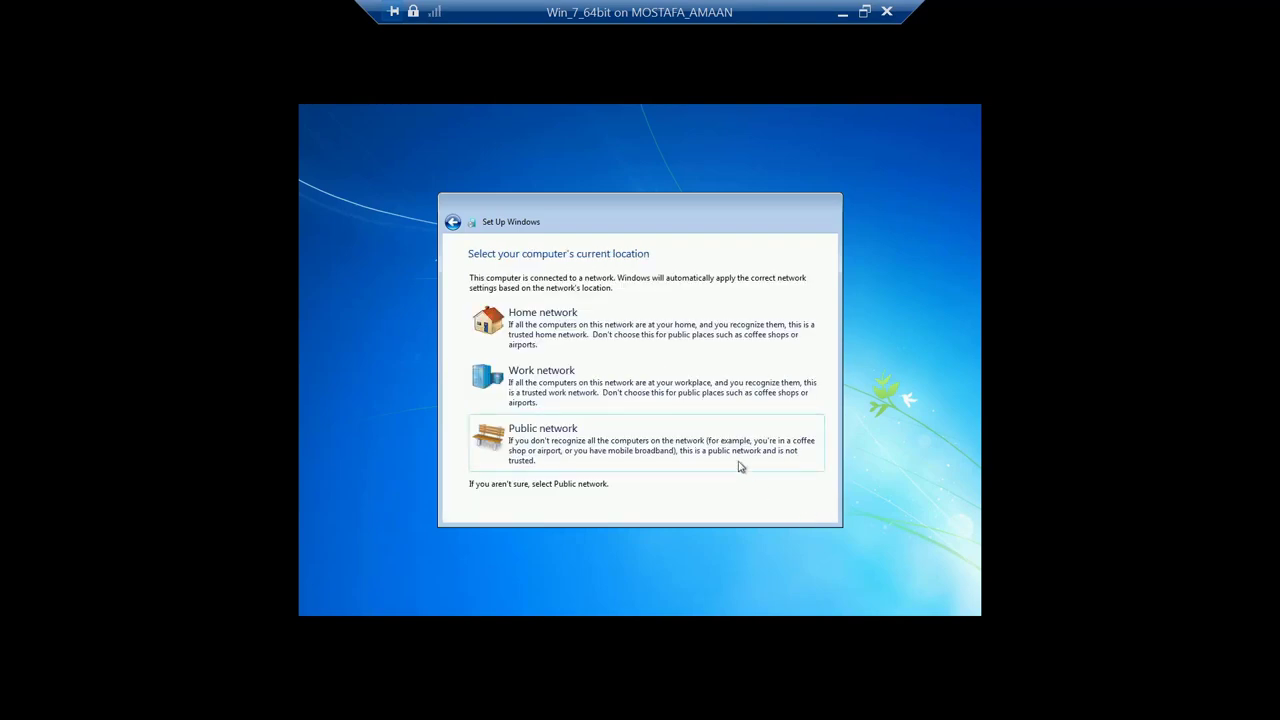
left_click(603, 334)
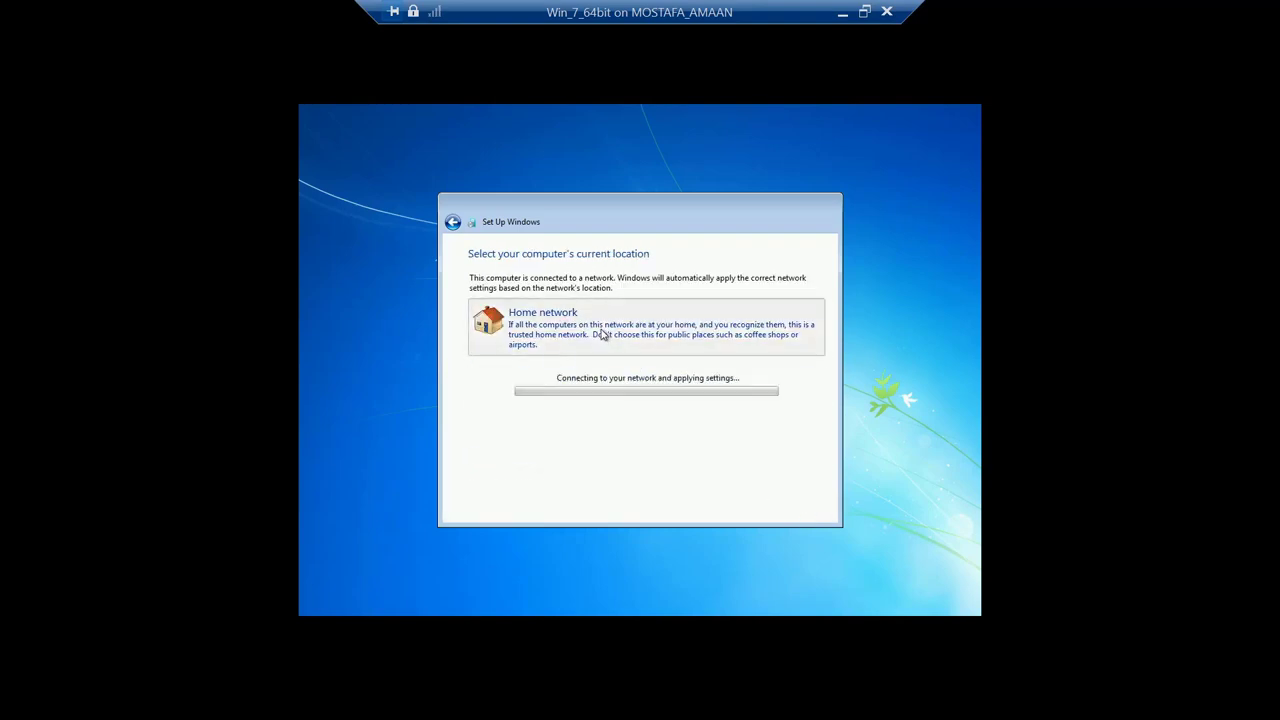